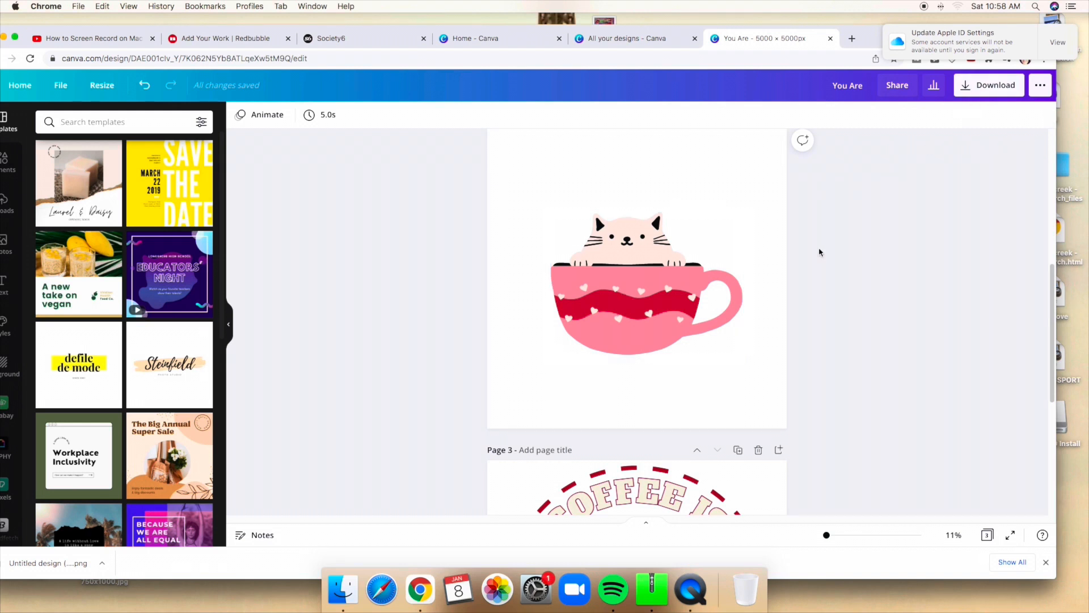
Delete the pink cat-in-a-mug graphic from page 2 and reposition the browser window.
{"action": "left_click", "coordinate": [661, 284]}
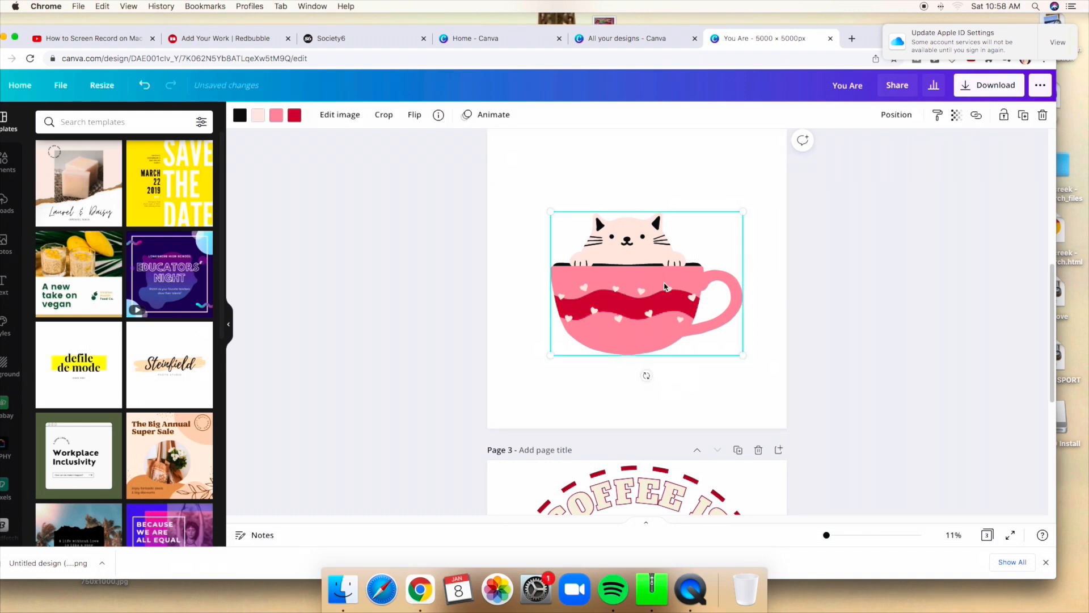
{"action": "left_click", "coordinate": [1043, 114]}
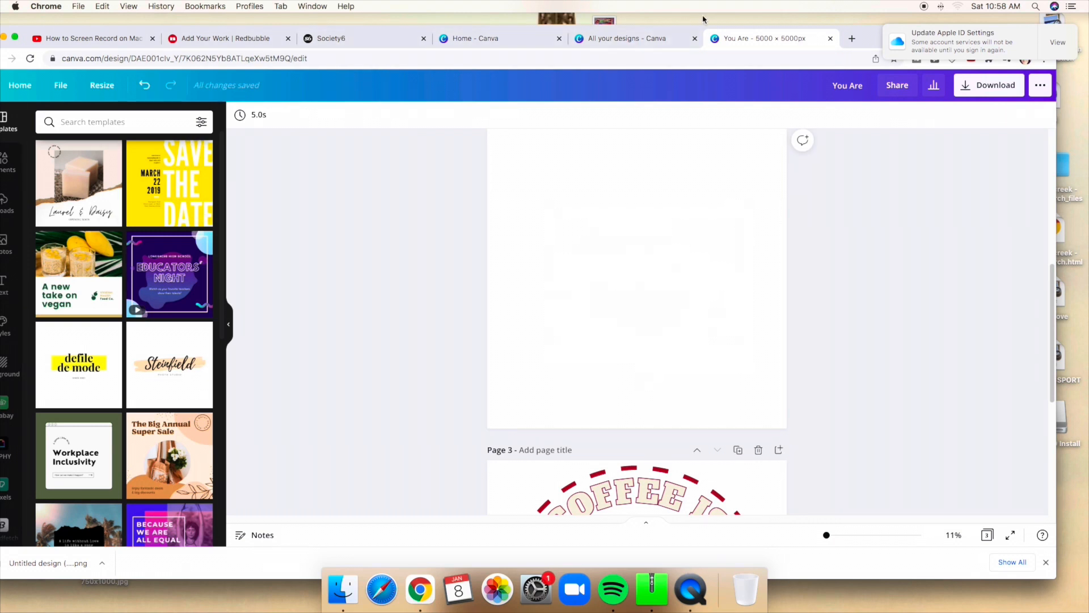
{"action": "left_click_drag", "start_coordinate": [675, 30], "coordinate": [716, 27]}
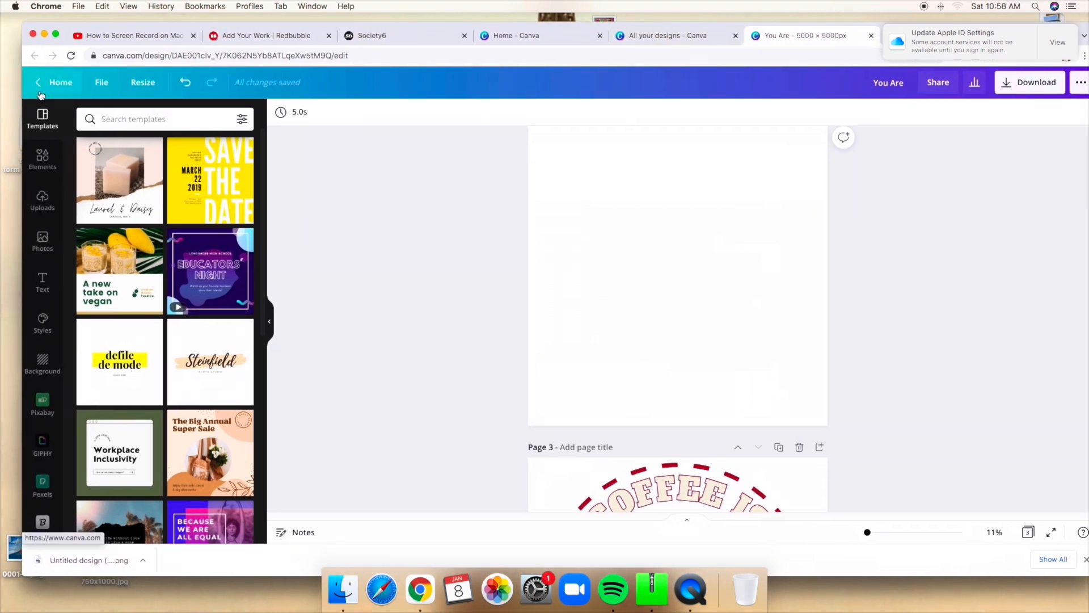
Browse the recently used elements for a coffee-themed graphic for the blank page 2.
{"action": "left_click", "coordinate": [46, 160]}
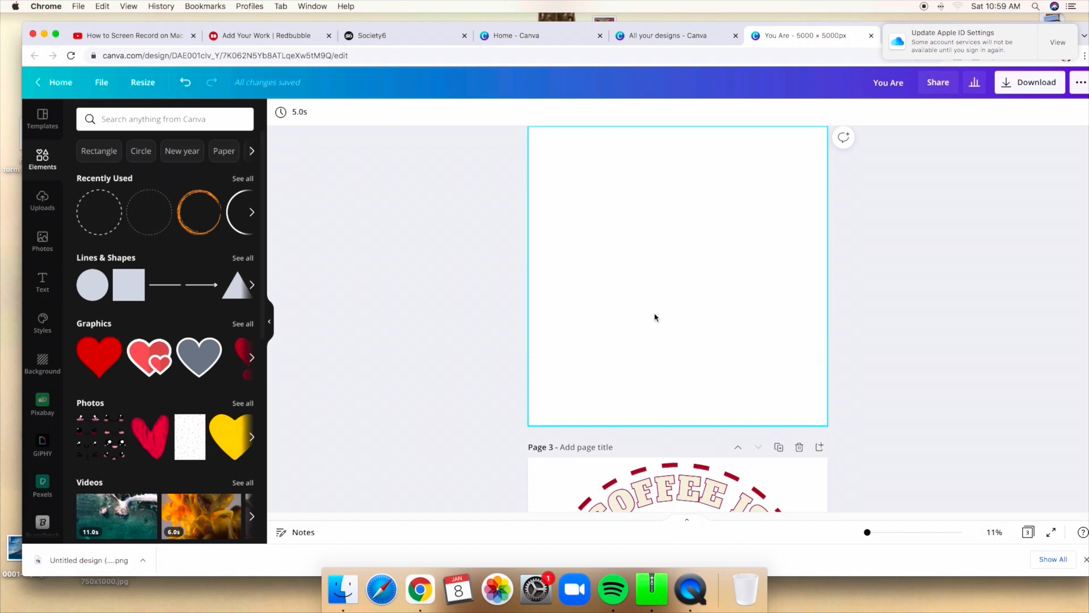
{"action": "scroll", "coordinate": [654, 318], "scroll_direction": "up", "scroll_amount": 3}
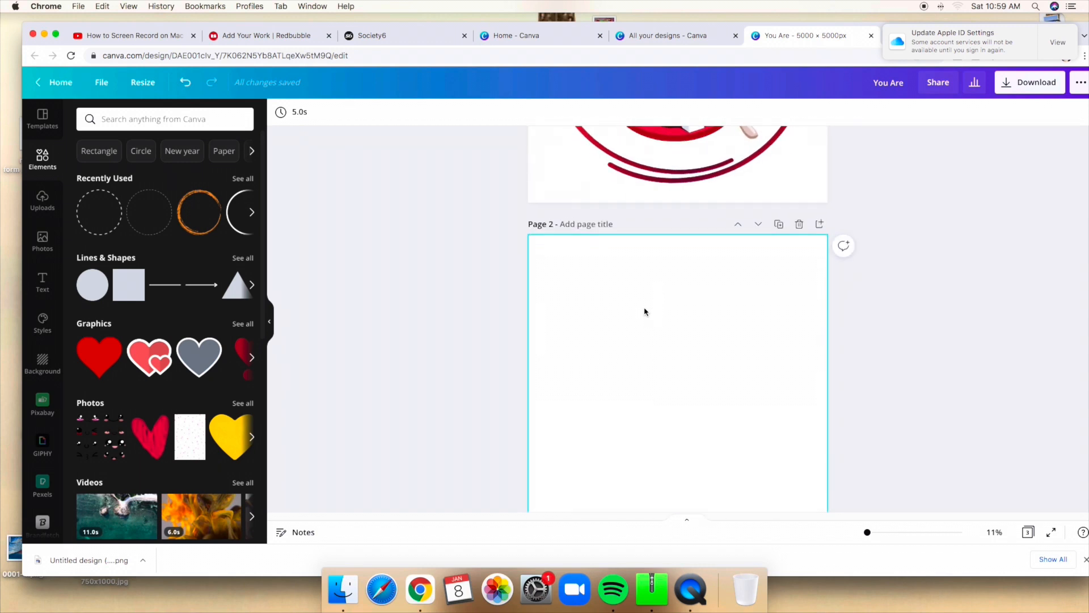
{"action": "scroll", "coordinate": [643, 314], "scroll_direction": "down", "scroll_amount": 2}
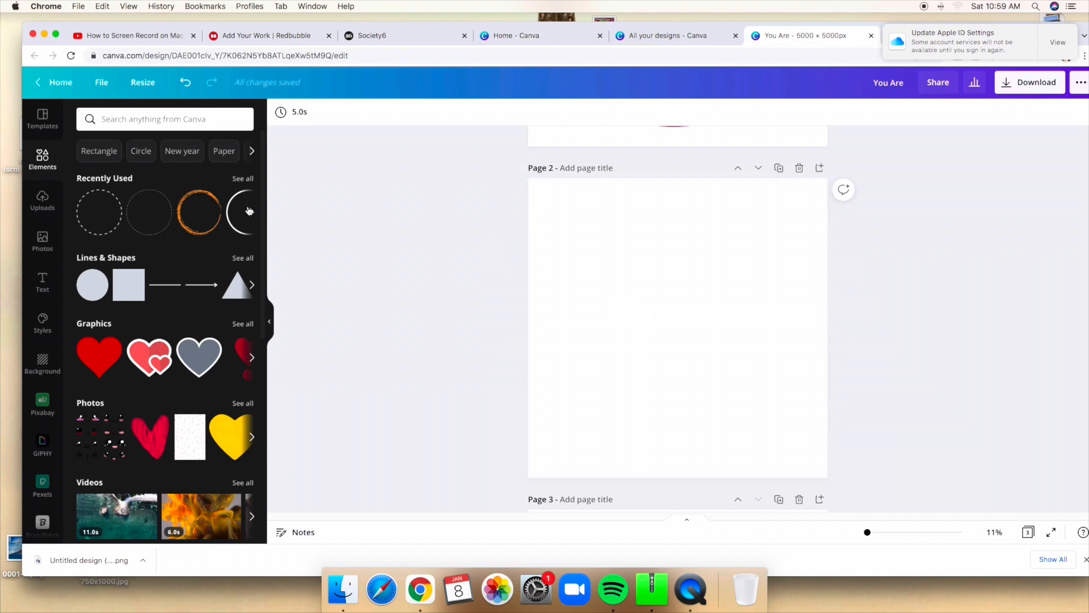
{"action": "left_click", "coordinate": [242, 180]}
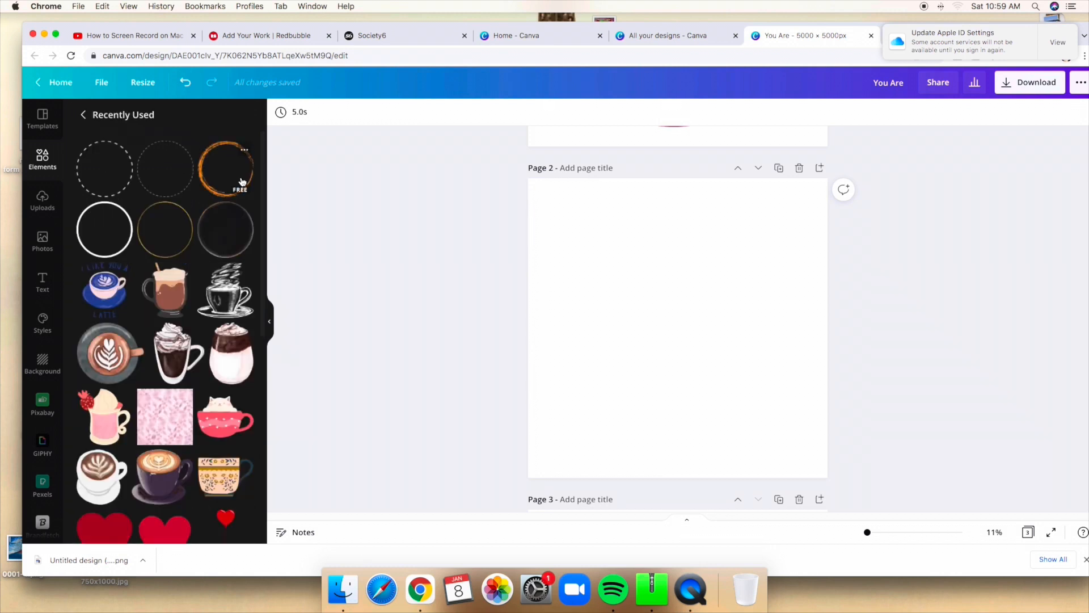
{"action": "scroll", "coordinate": [197, 293], "scroll_direction": "down", "scroll_amount": 3}
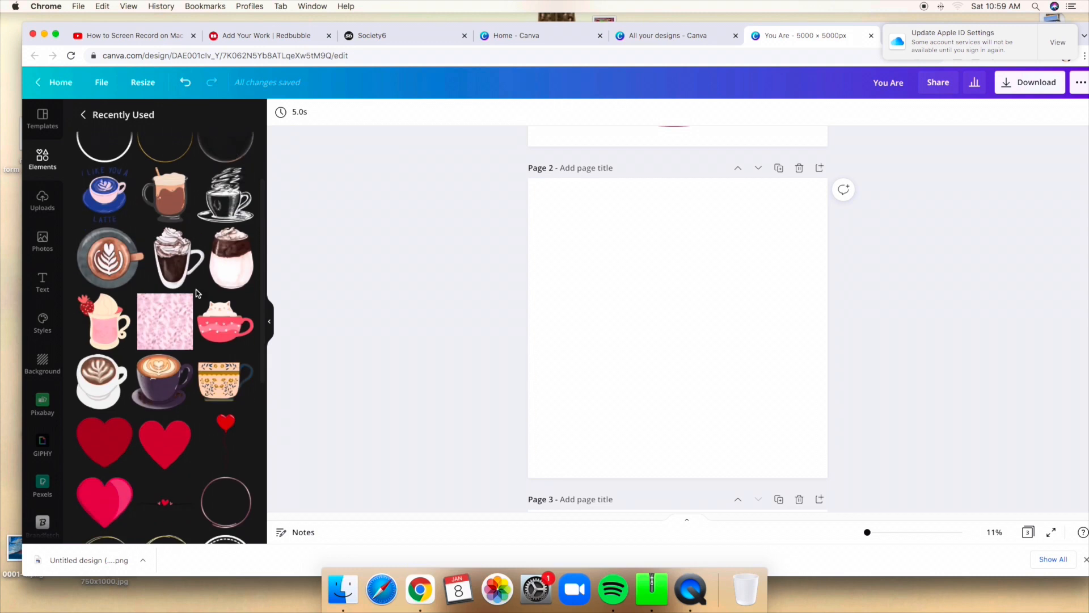
{"action": "scroll", "coordinate": [136, 391], "scroll_direction": "up", "scroll_amount": 1}
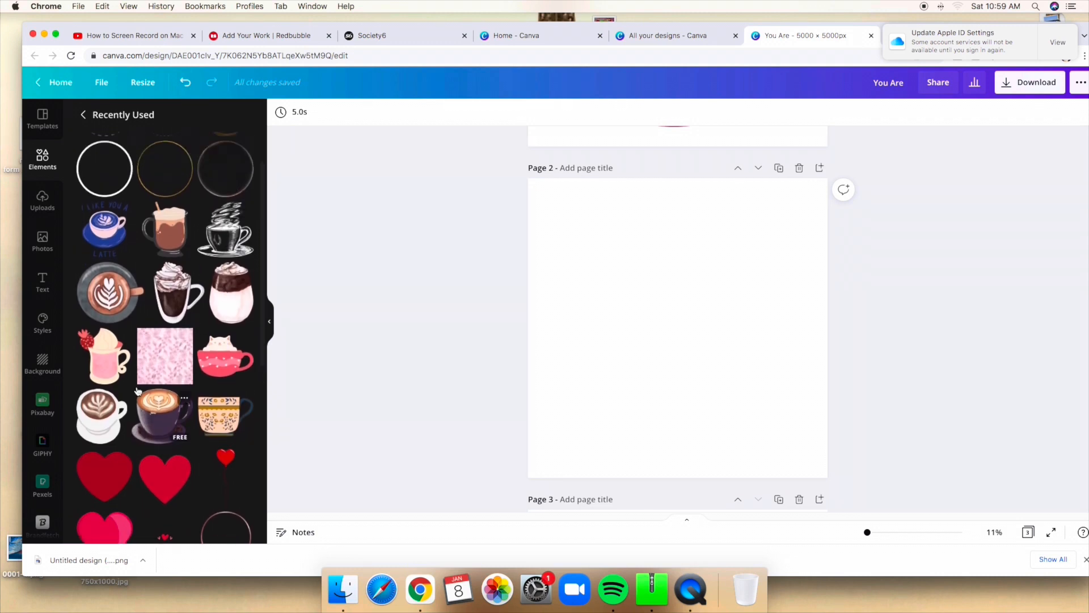
{"action": "scroll", "coordinate": [137, 390], "scroll_direction": "up", "scroll_amount": 1}
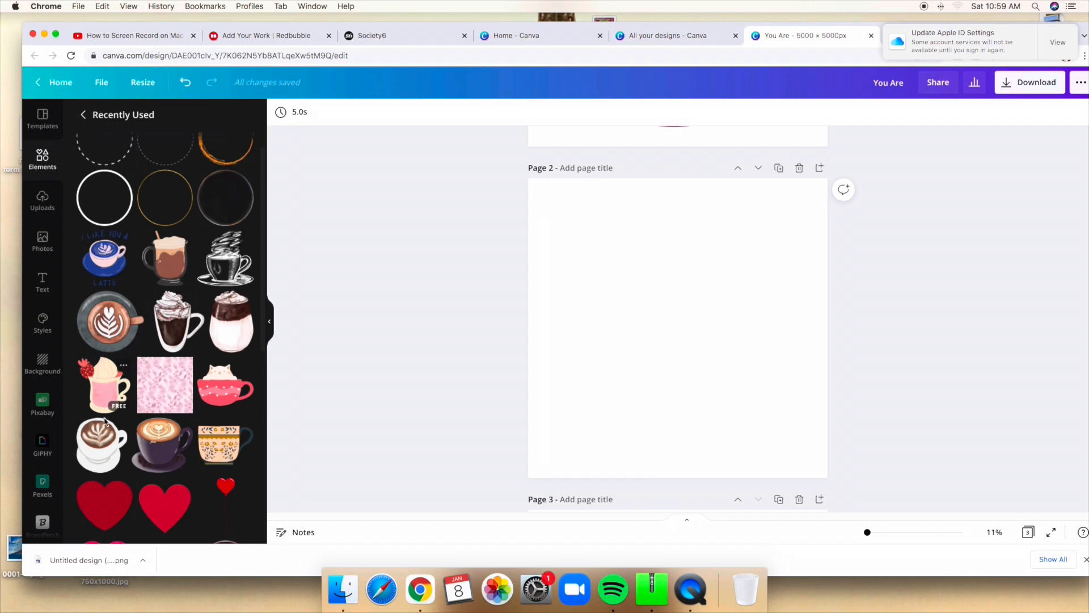
{"action": "scroll", "coordinate": [108, 404], "scroll_direction": "down", "scroll_amount": 5}
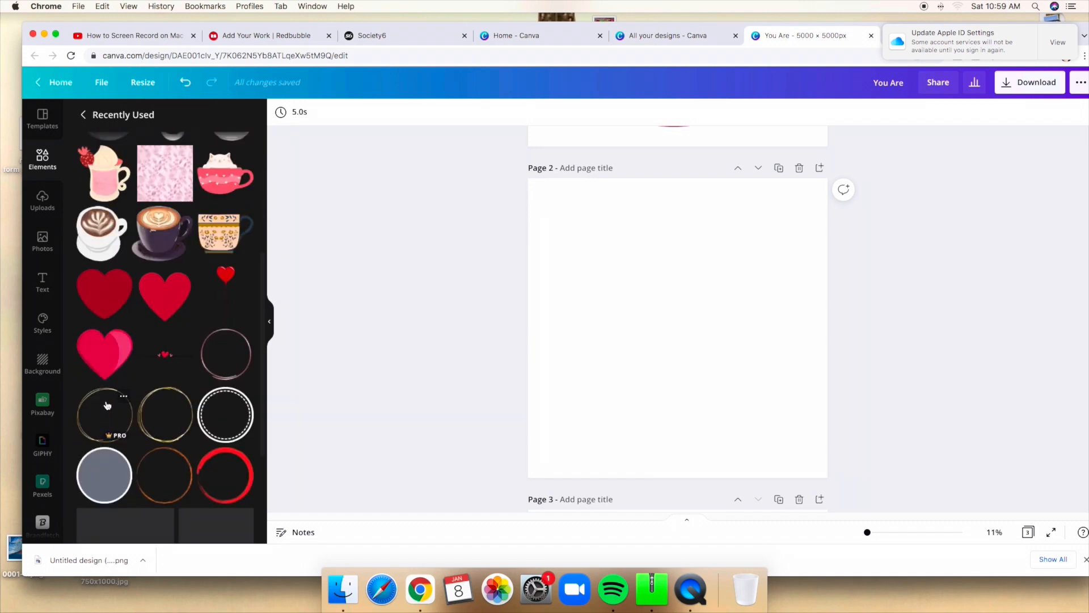
{"action": "scroll", "coordinate": [107, 404], "scroll_direction": "up", "scroll_amount": 6}
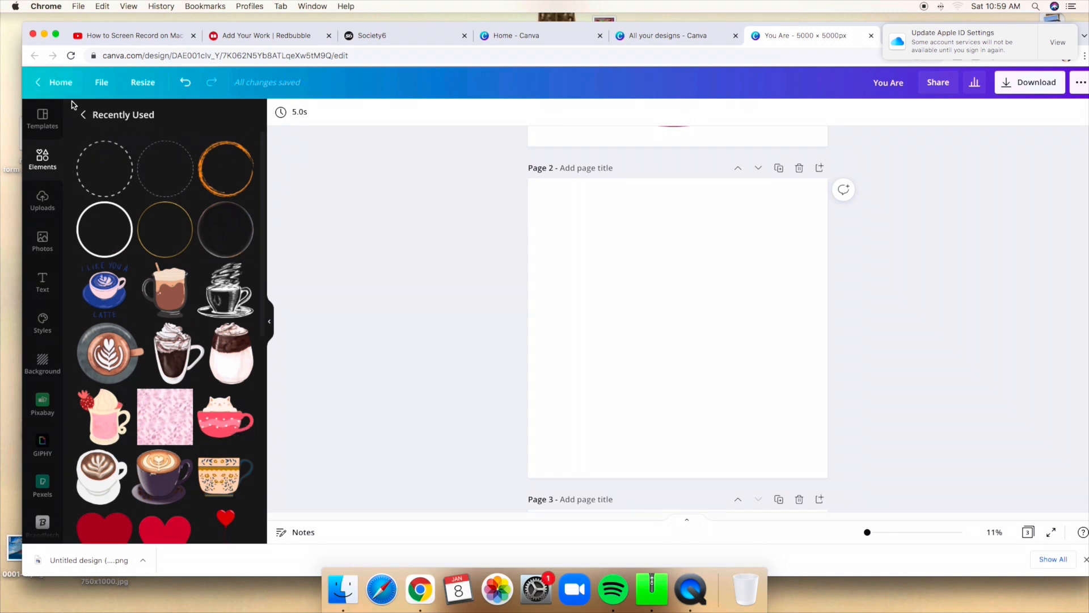
Search the elements for "Latte" and restrict the results to graphics.
{"action": "left_click", "coordinate": [81, 116]}
{"action": "left_click", "coordinate": [124, 117]}
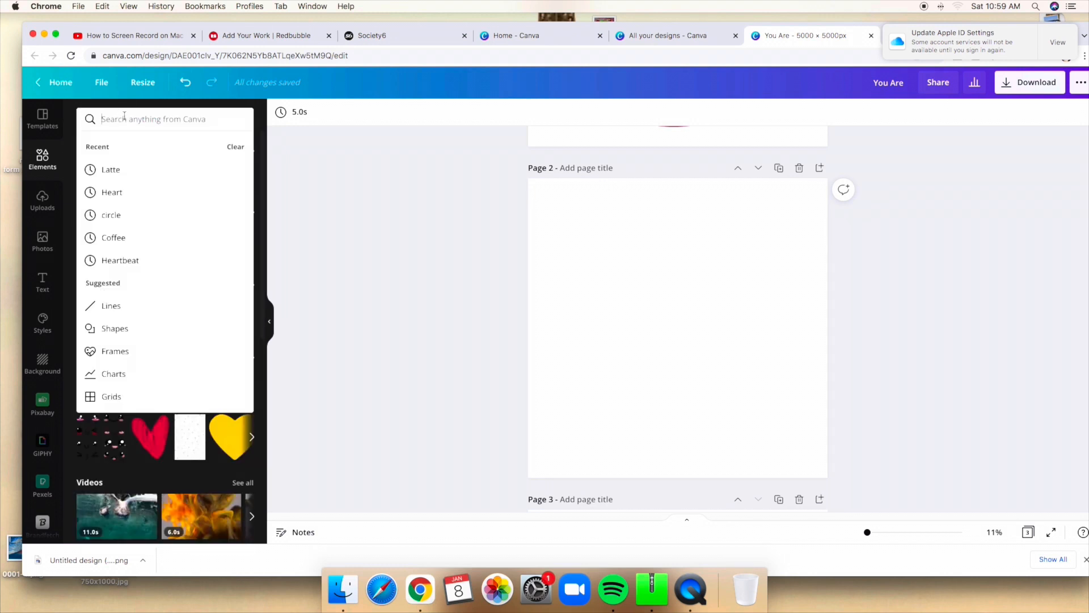
{"action": "left_click", "coordinate": [112, 170]}
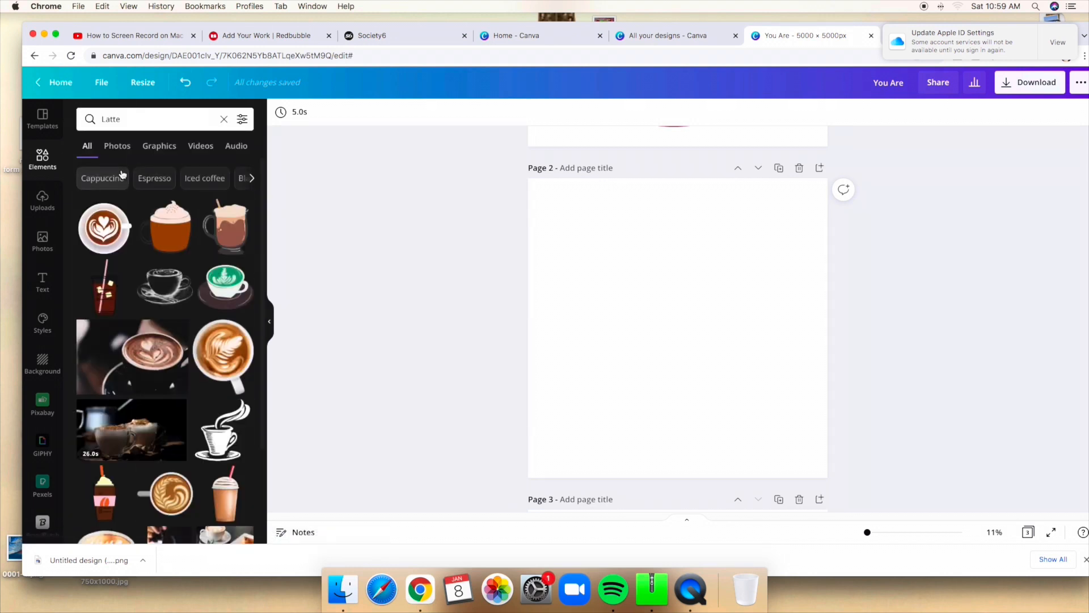
{"action": "left_click", "coordinate": [157, 149]}
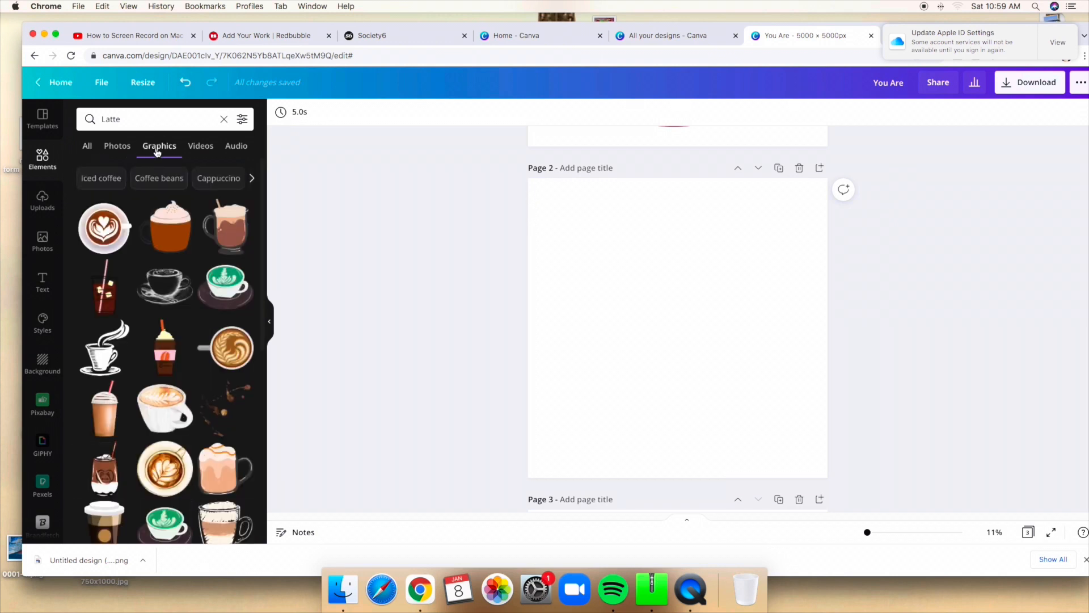
Filter the Latte graphics to static and free items.
{"action": "left_click", "coordinate": [243, 119]}
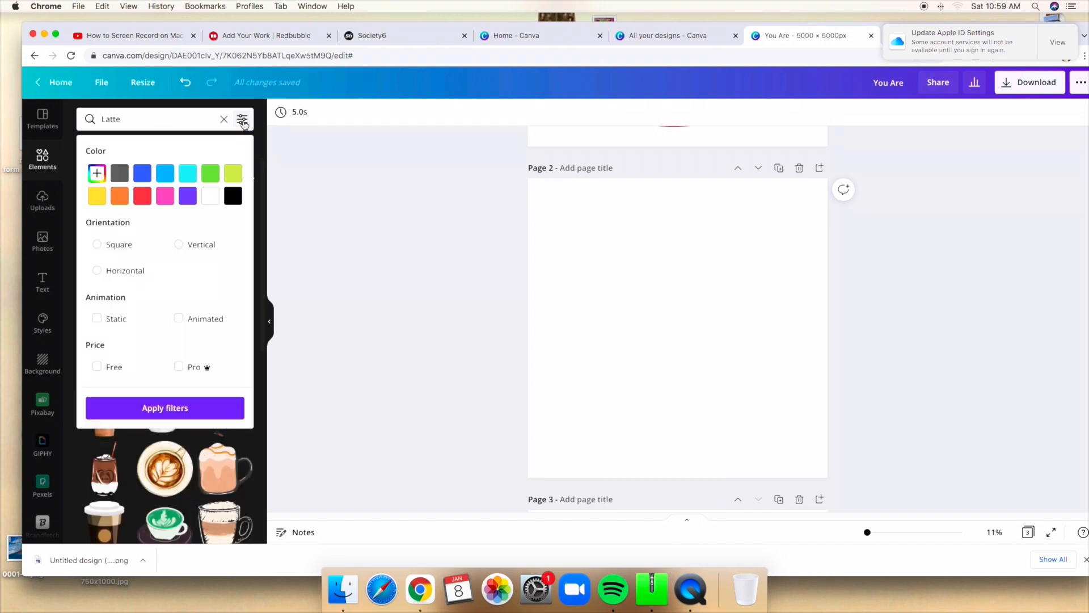
{"action": "left_click", "coordinate": [97, 319]}
{"action": "left_click", "coordinate": [97, 366]}
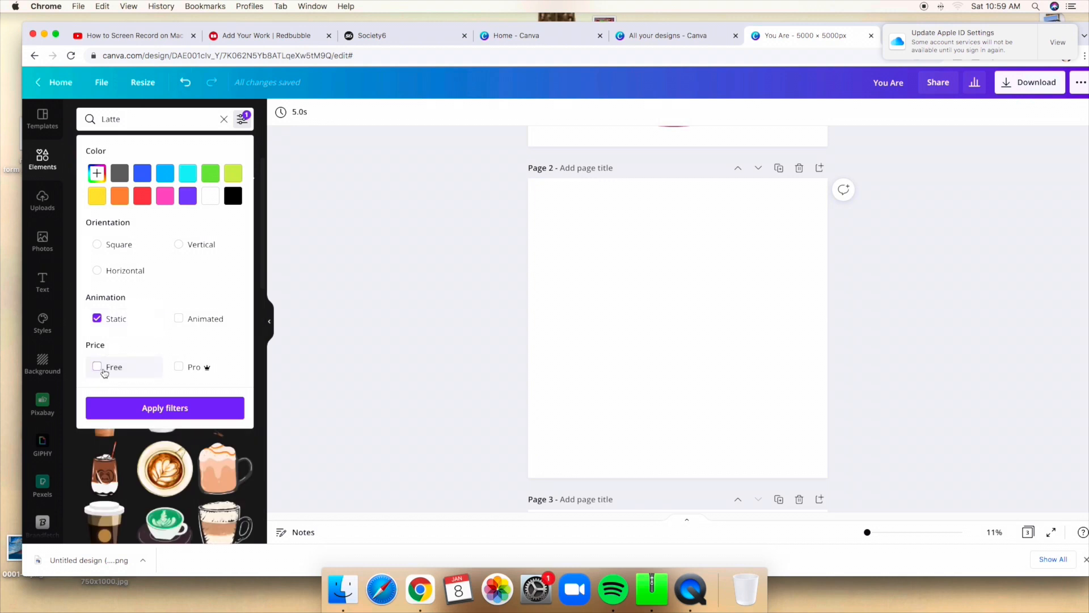
{"action": "left_click", "coordinate": [141, 409]}
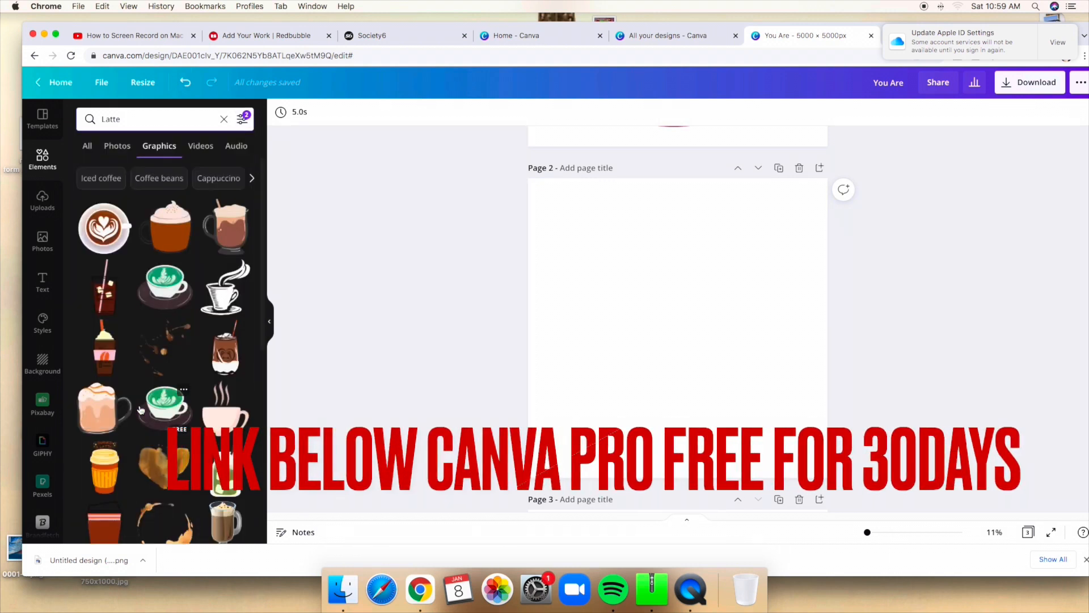
Add the free red cat-in-a-mug graphic to page 2, enlarge it slightly and move it near the page centre.
{"action": "scroll", "coordinate": [159, 397], "scroll_direction": "down", "scroll_amount": 8}
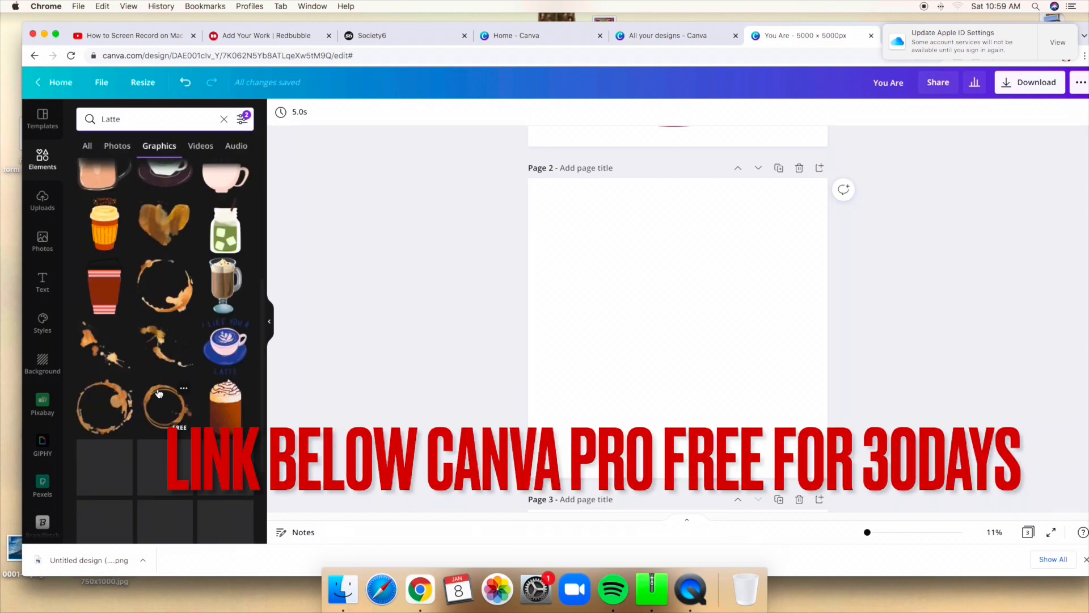
{"action": "scroll", "coordinate": [159, 393], "scroll_direction": "down", "scroll_amount": 5}
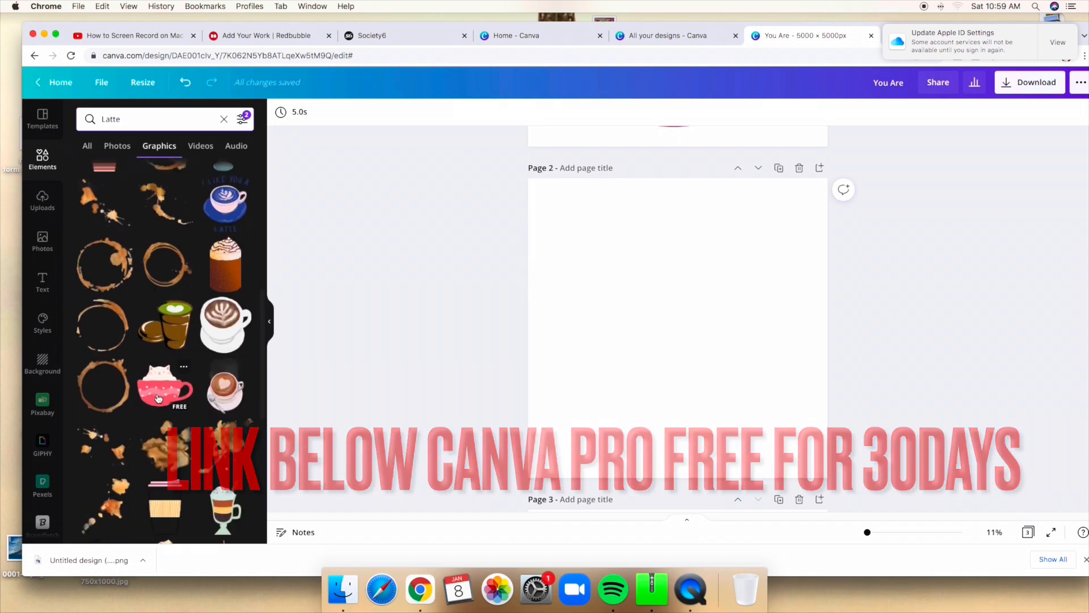
{"action": "scroll", "coordinate": [158, 399], "scroll_direction": "down", "scroll_amount": 7}
{"action": "left_click", "coordinate": [161, 414]}
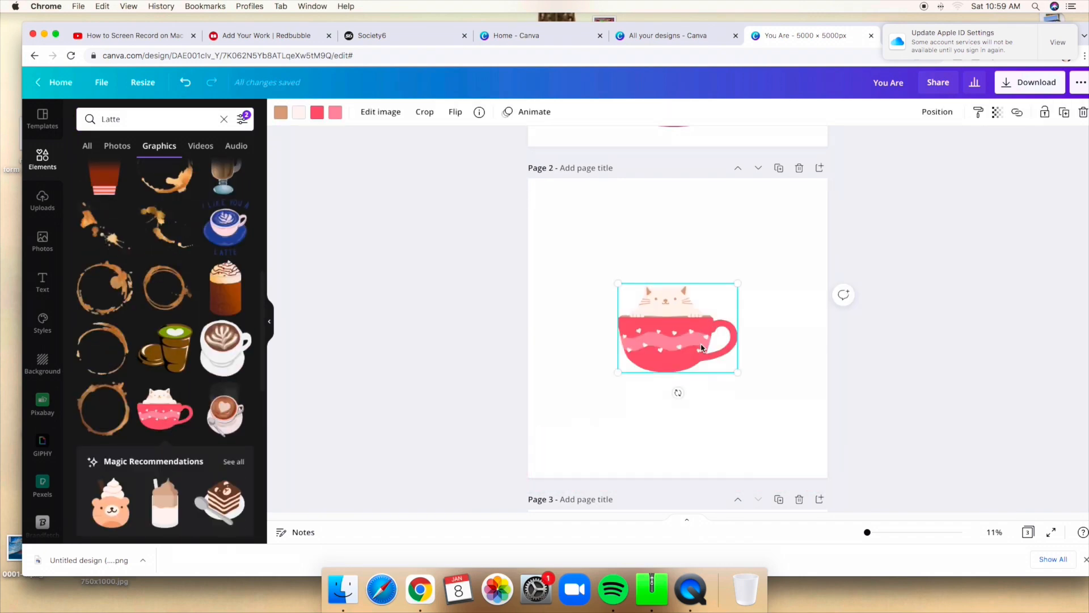
{"action": "mouse_move", "coordinate": [736, 372]}
{"action": "left_mouse_down"}
{"action": "mouse_move", "coordinate": [769, 415]}
{"action": "mouse_move", "coordinate": [744, 384]}
{"action": "left_mouse_up"}
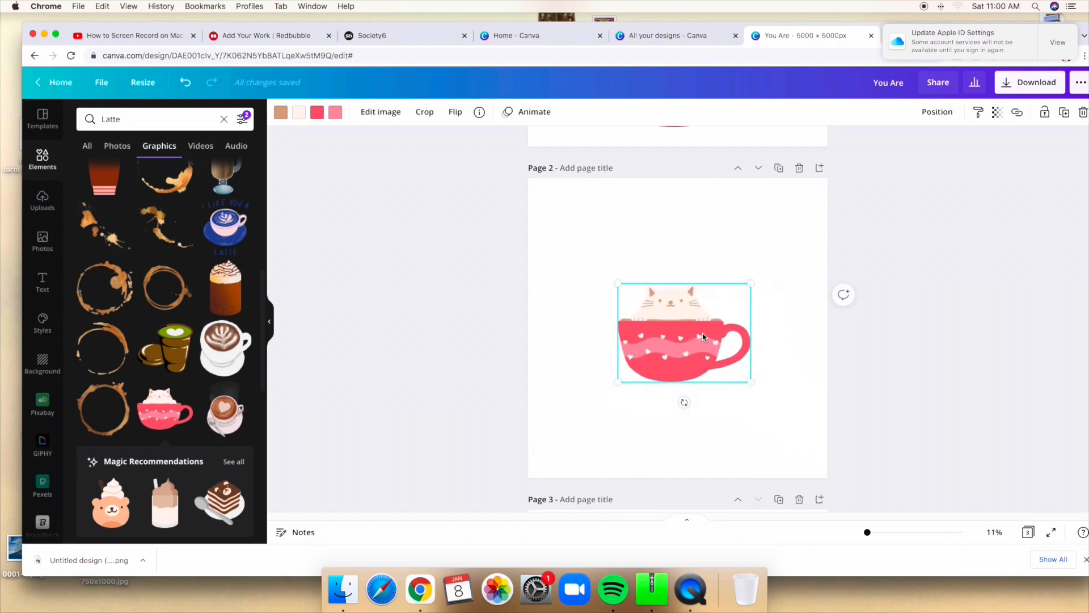
{"action": "left_click_drag", "start_coordinate": [699, 333], "coordinate": [690, 330]}
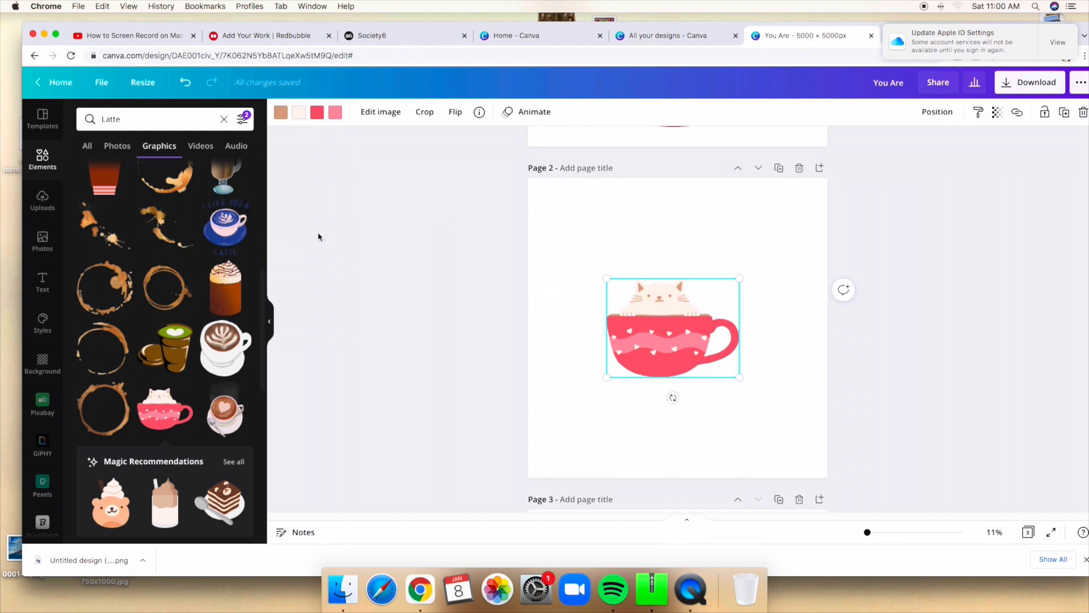
Try dark maroon on the mug body, restore its pinkish red, and try off-white on the wavy stripe.
{"action": "left_click", "coordinate": [317, 113]}
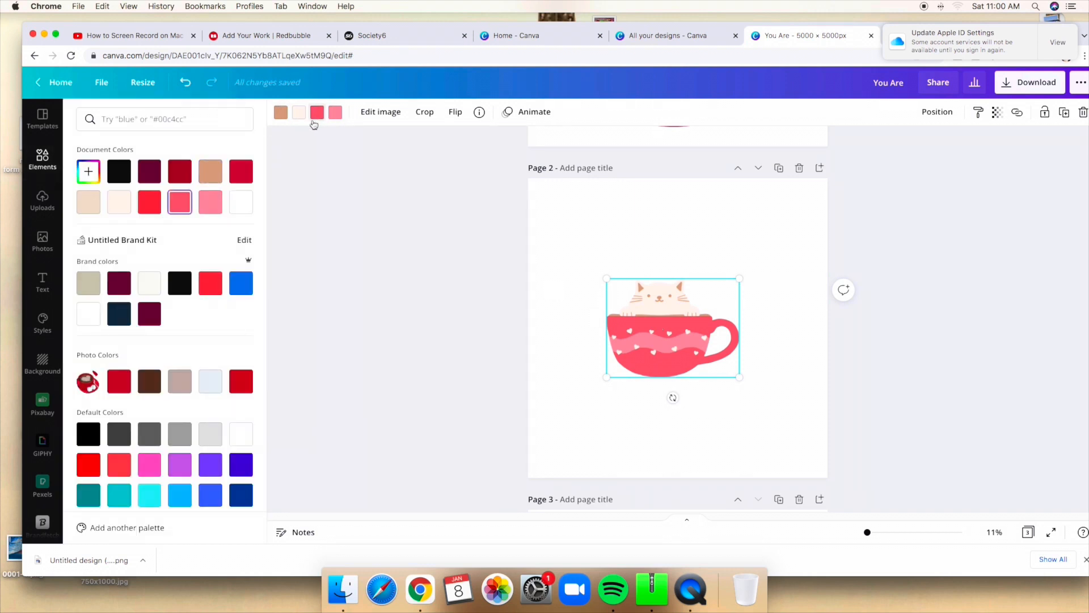
{"action": "left_click", "coordinate": [155, 315]}
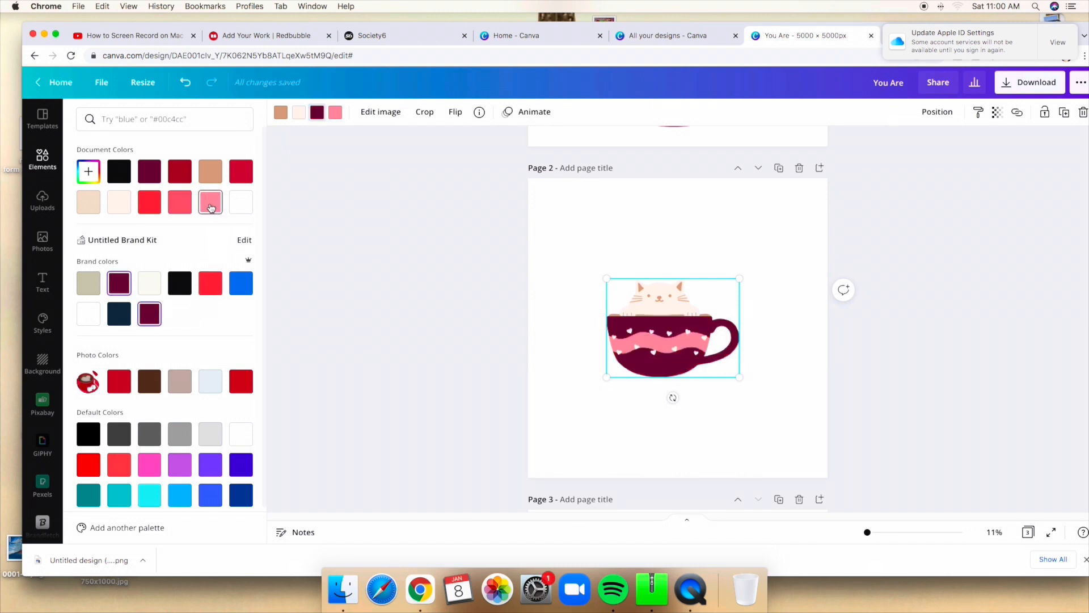
{"action": "left_click", "coordinate": [182, 207]}
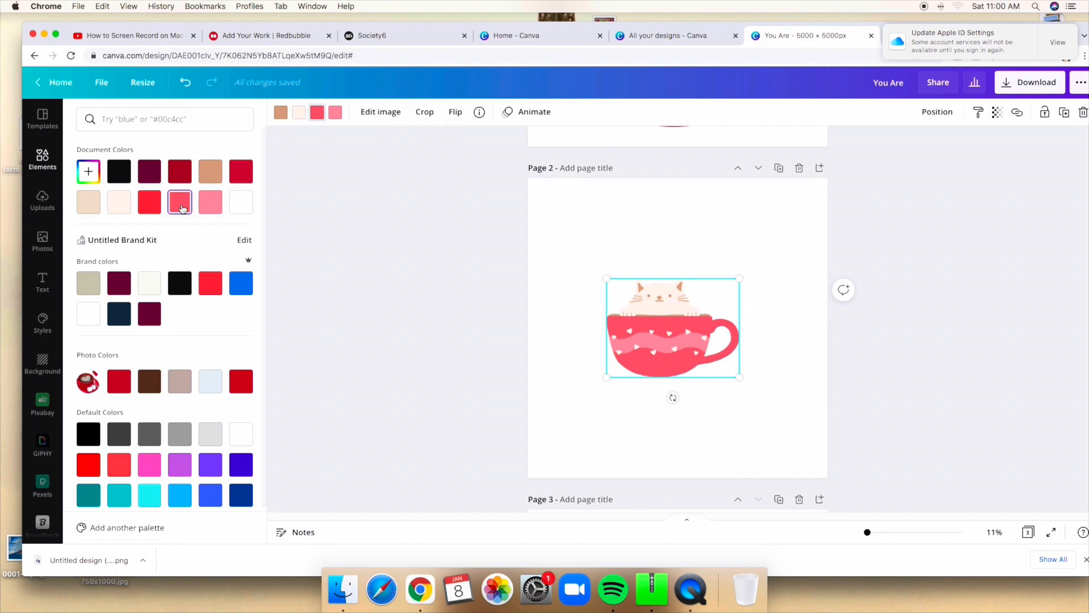
{"action": "left_click", "coordinate": [335, 111]}
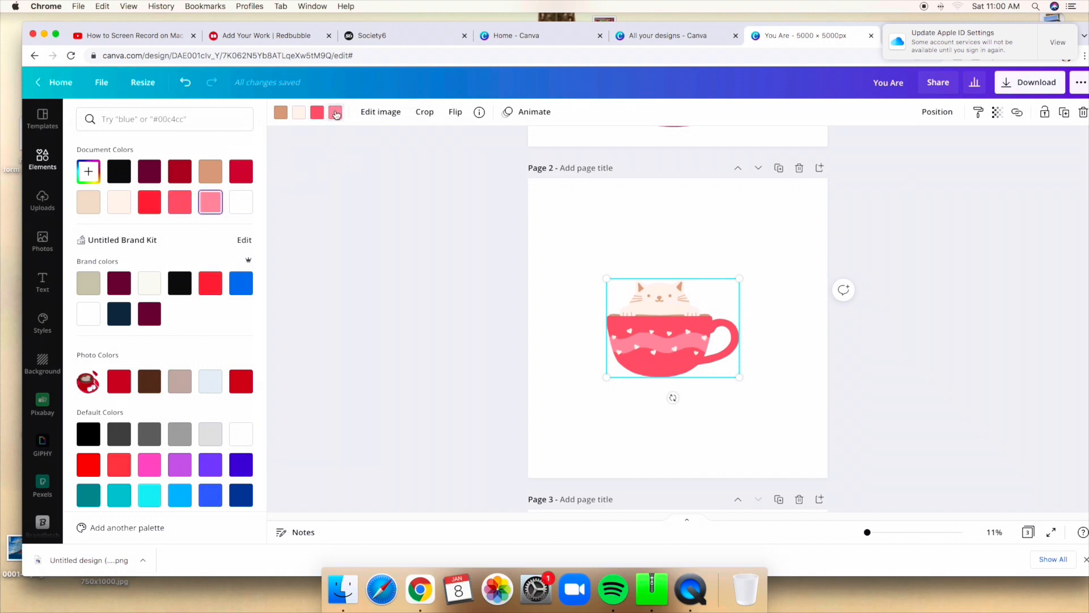
{"action": "left_click", "coordinate": [150, 283]}
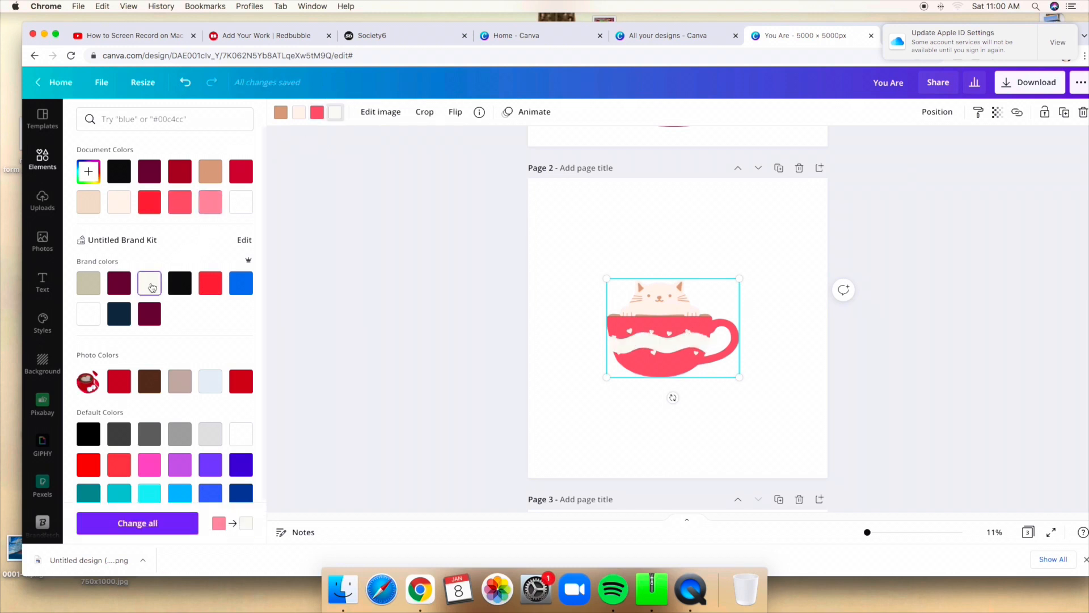
Recolor the mug body deep red and its wavy stripe pale blue, using the photo colors.
{"action": "left_click", "coordinate": [317, 112]}
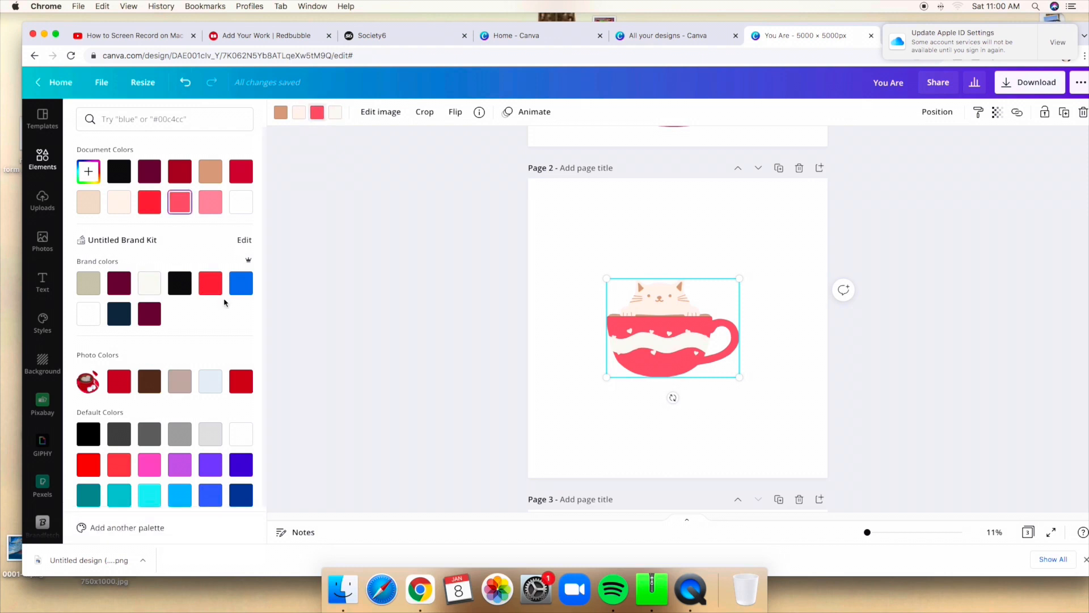
{"action": "left_click", "coordinate": [245, 384]}
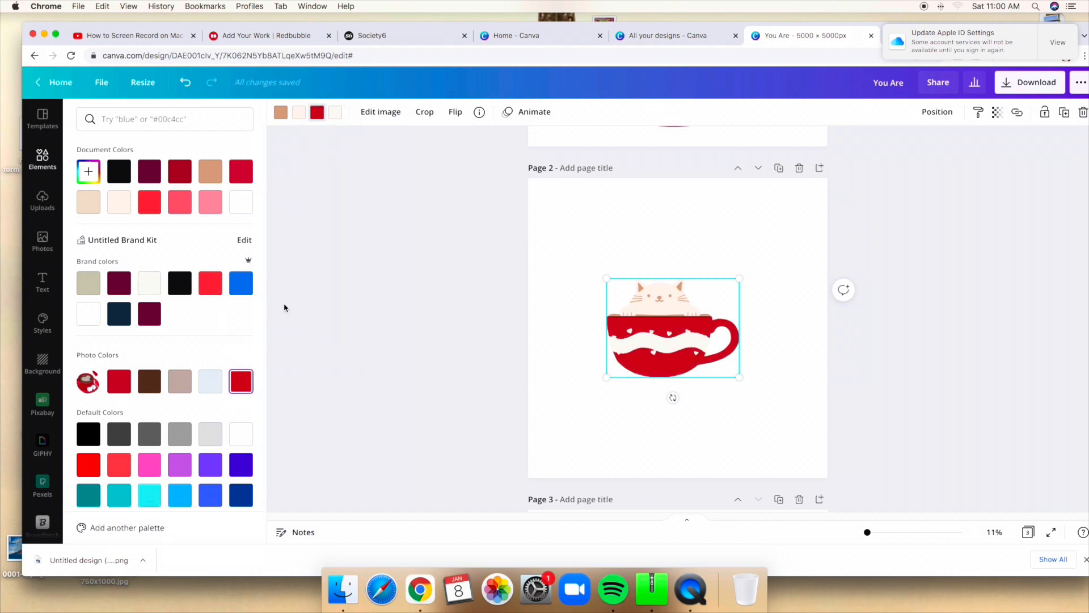
{"action": "left_click", "coordinate": [335, 113]}
{"action": "left_click", "coordinate": [211, 385]}
{"action": "left_click", "coordinate": [179, 383]}
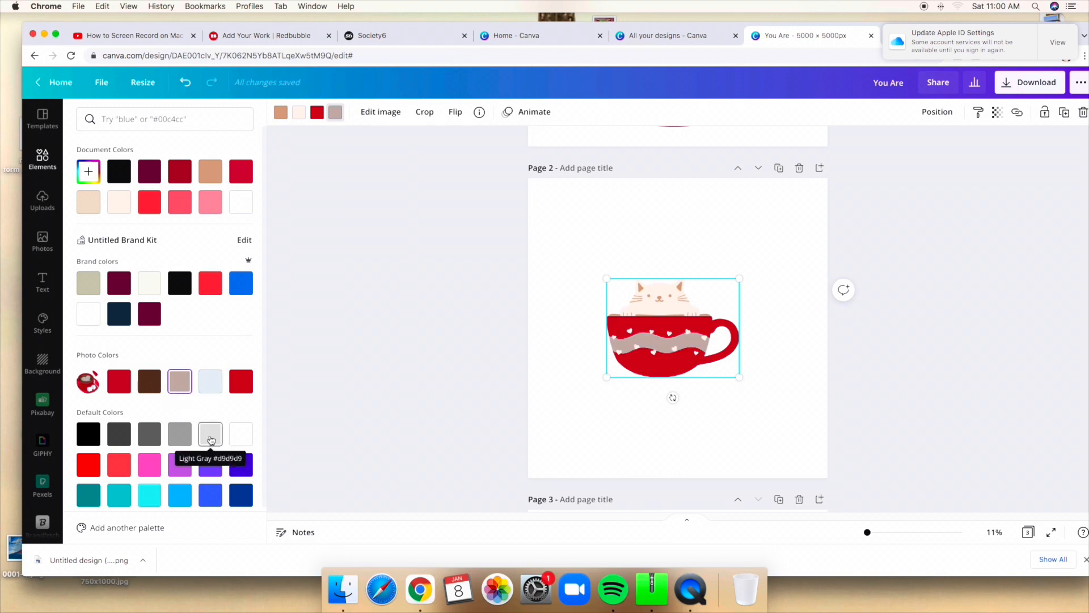
{"action": "left_click", "coordinate": [212, 385]}
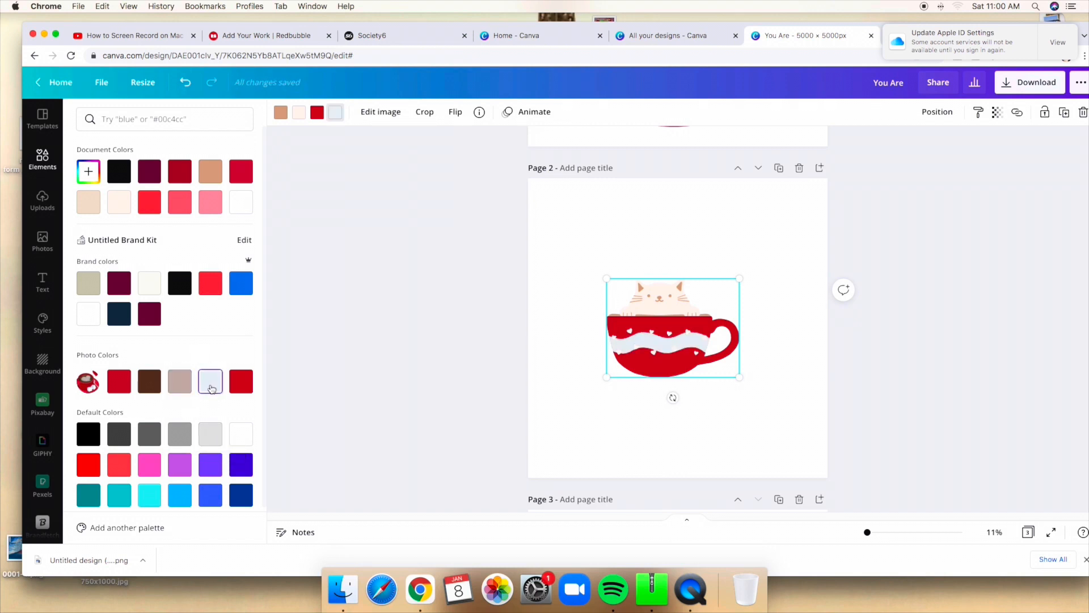
Recolor the graphic's cream areas, the cat and the small hearts, dark brown from the photo colors.
{"action": "left_click", "coordinate": [299, 114]}
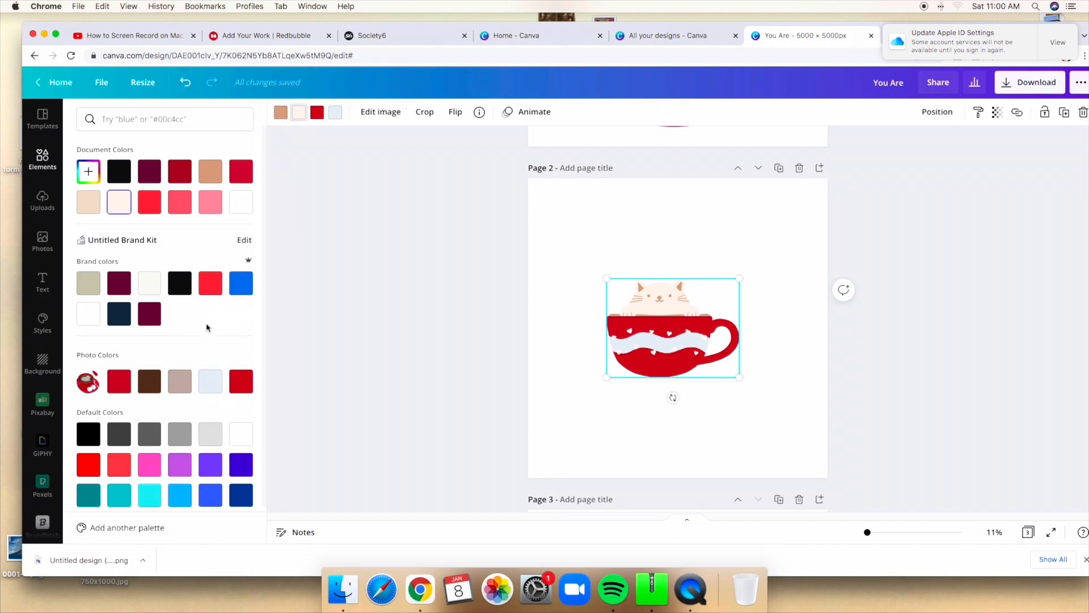
{"action": "left_click", "coordinate": [177, 384]}
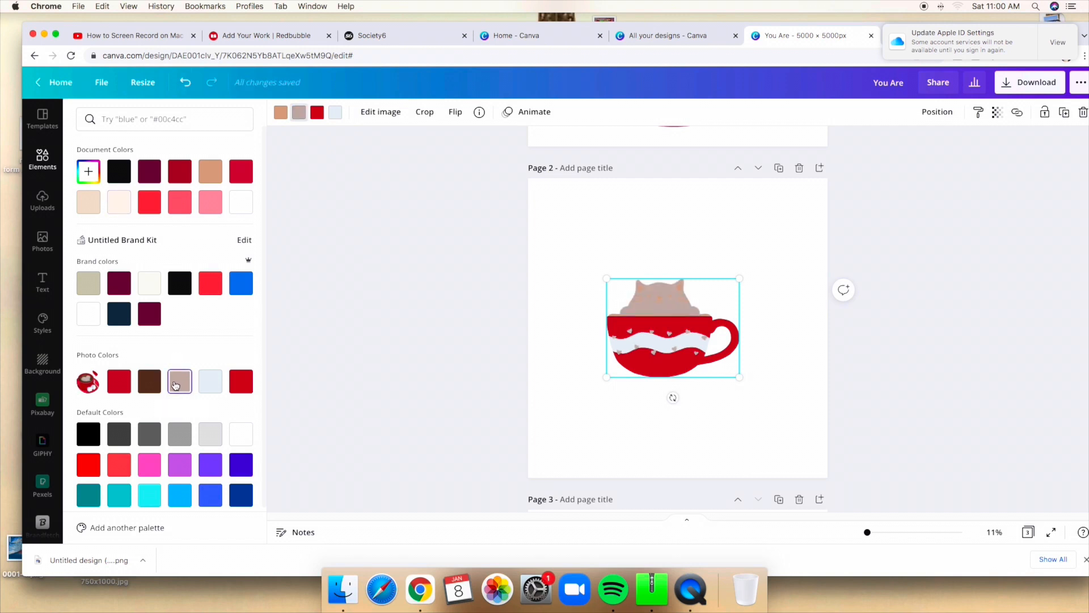
{"action": "left_click", "coordinate": [152, 384]}
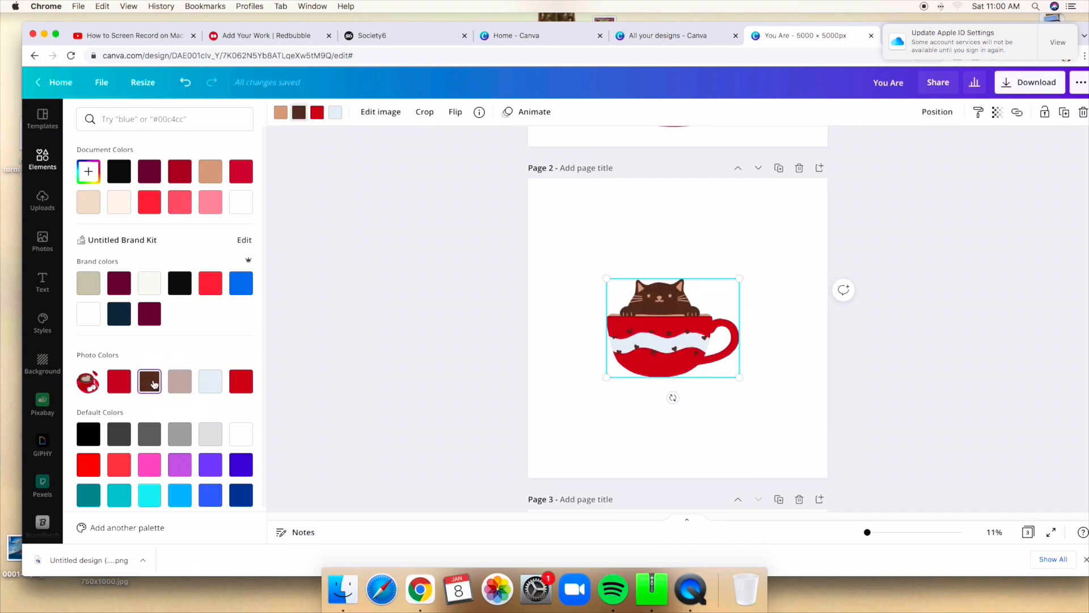
Try taupe, beige, black, pale cream, coral red and several greys on the cat and small hearts, ending on light grey.
{"action": "left_click", "coordinate": [94, 291]}
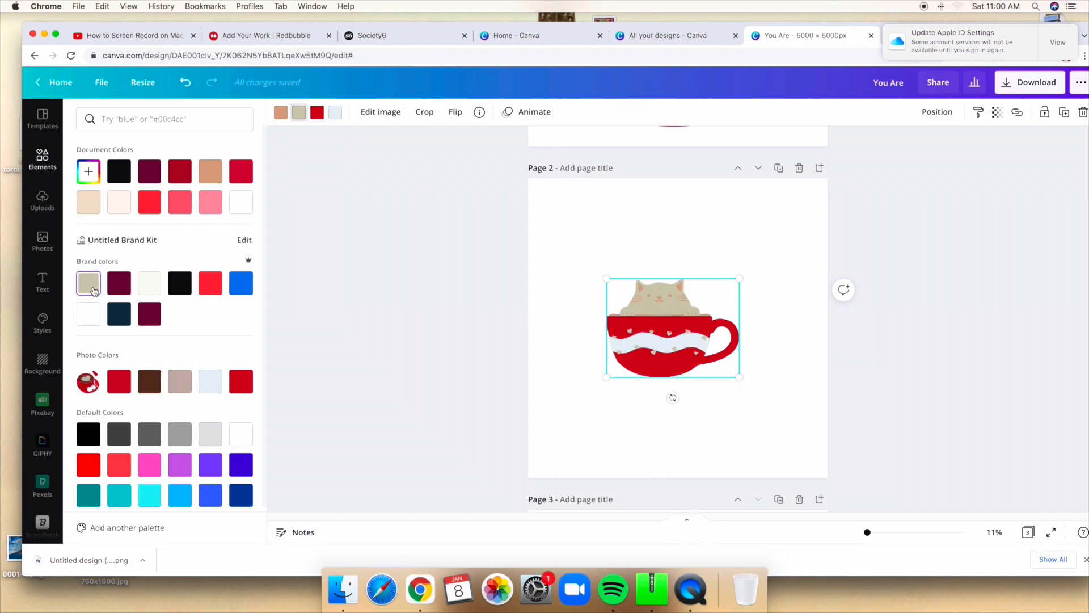
{"action": "left_click", "coordinate": [90, 202]}
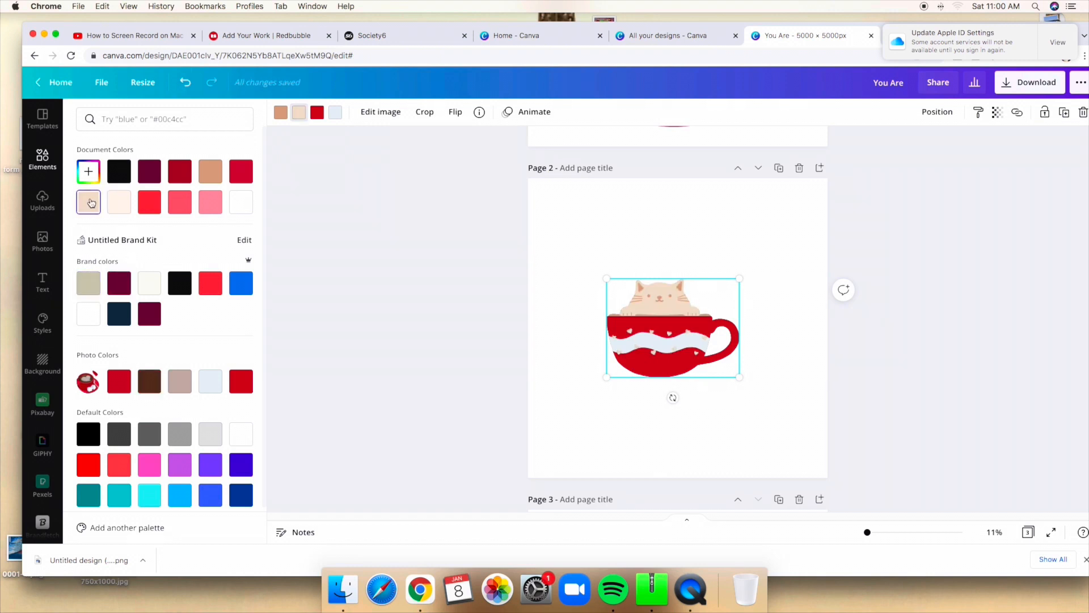
{"action": "left_click", "coordinate": [121, 177]}
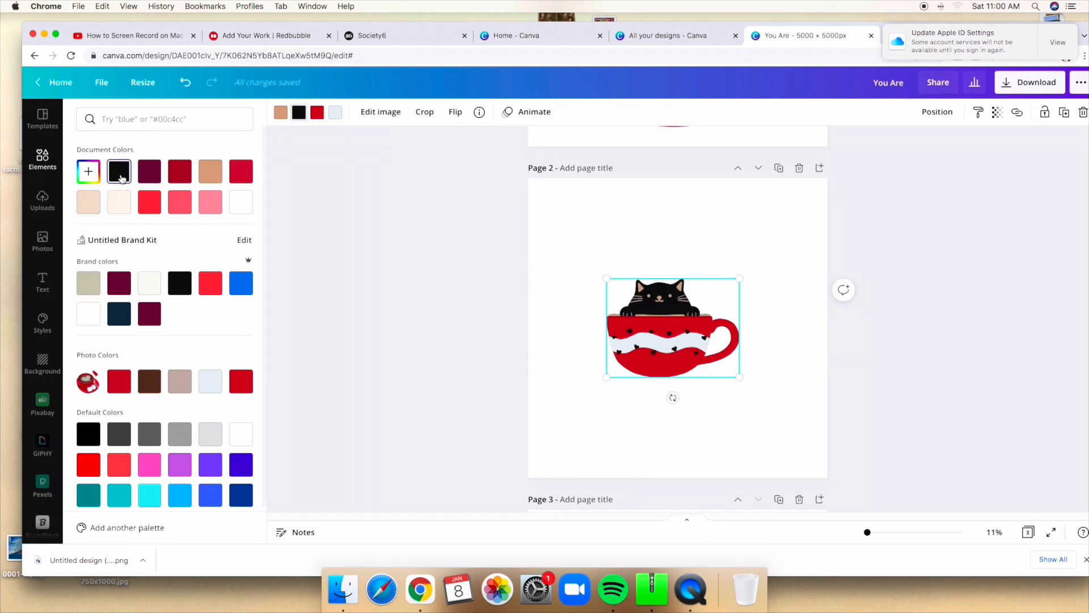
{"action": "left_click", "coordinate": [122, 205]}
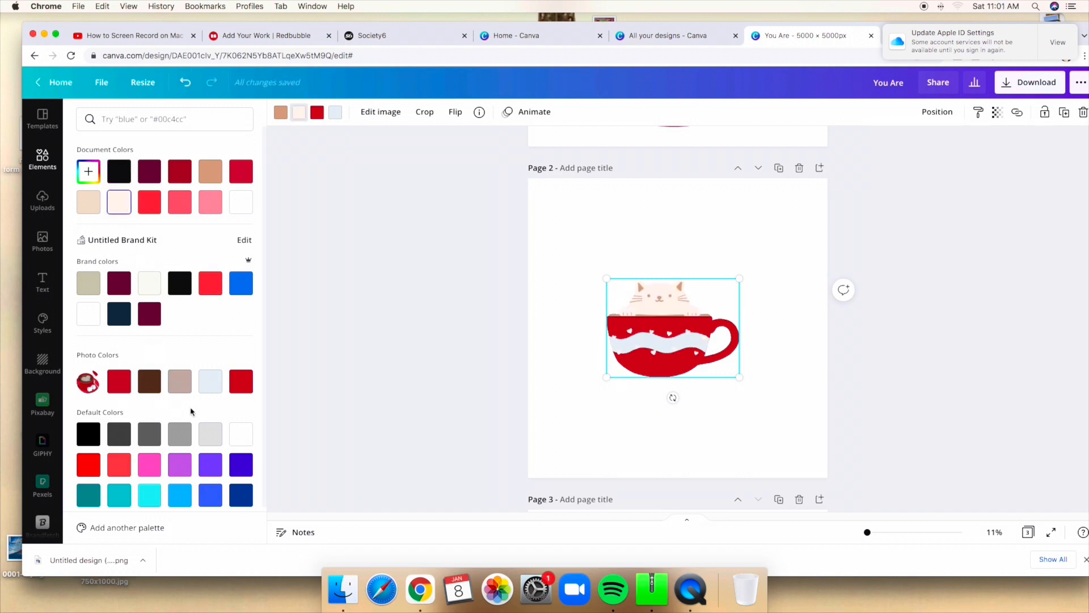
{"action": "left_click", "coordinate": [151, 472]}
{"action": "left_click", "coordinate": [117, 471]}
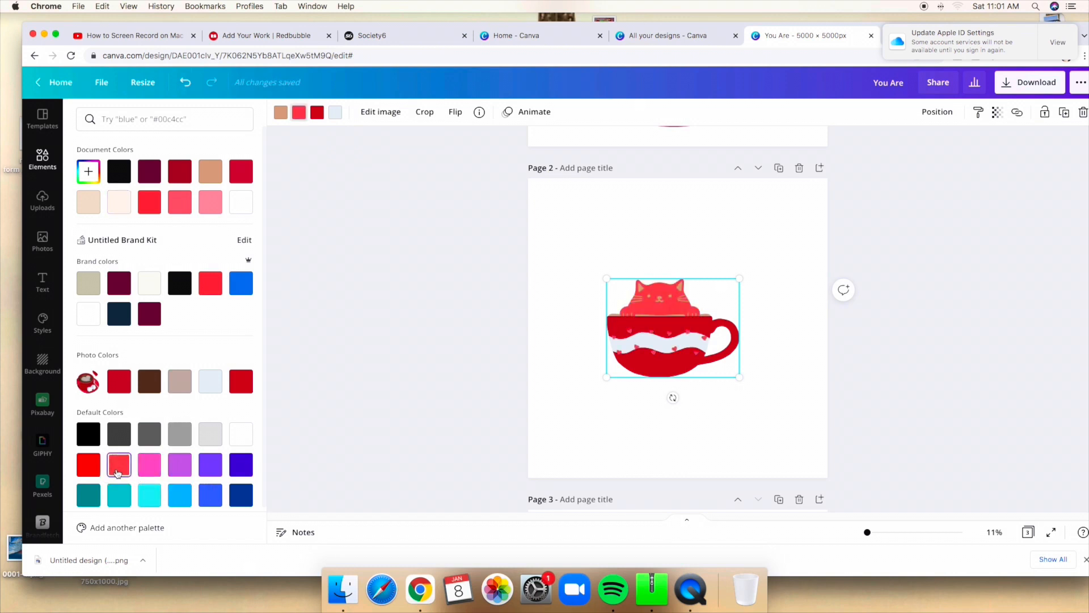
{"action": "left_click", "coordinate": [89, 435]}
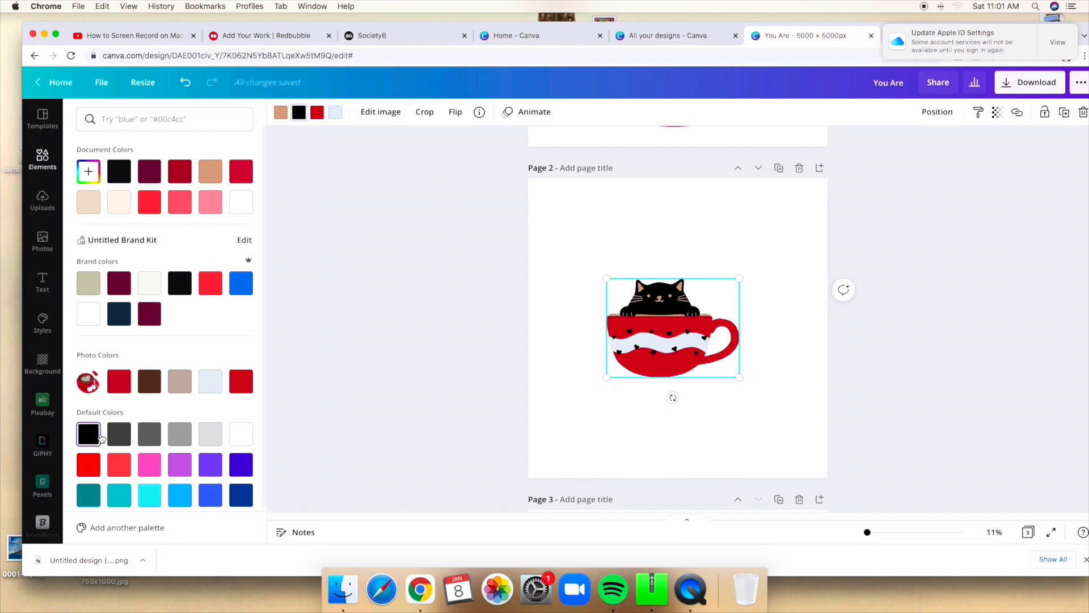
{"action": "left_click", "coordinate": [147, 437]}
{"action": "left_click", "coordinate": [180, 434]}
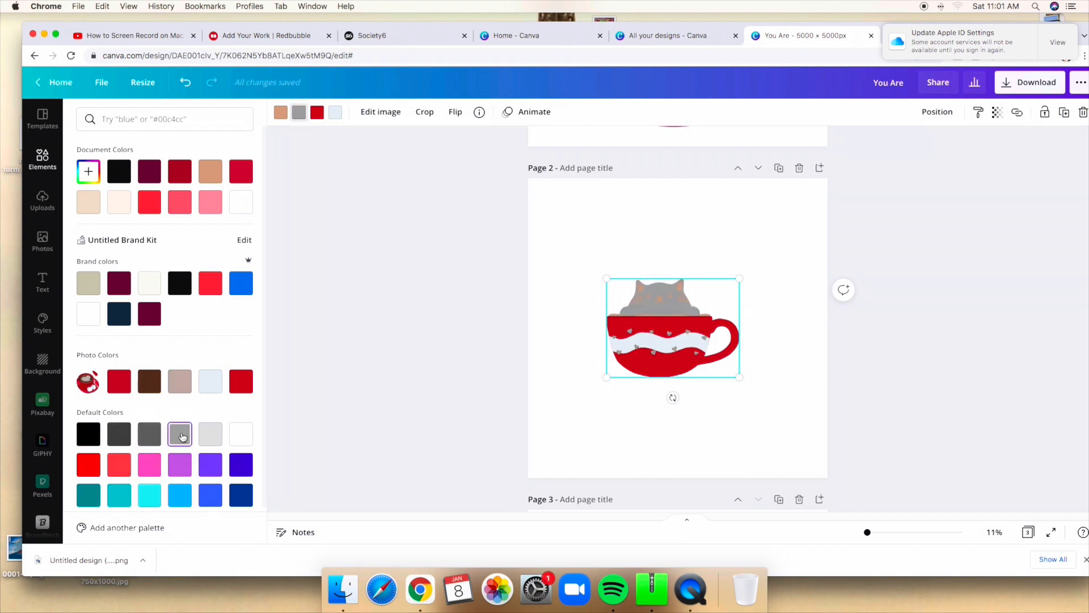
{"action": "left_click", "coordinate": [208, 438]}
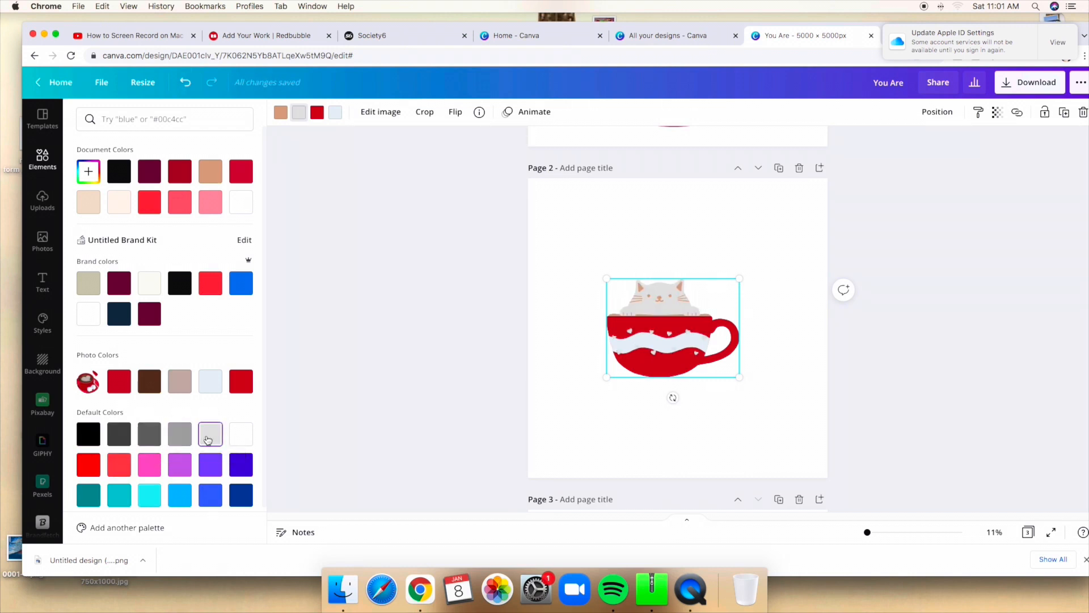
{"action": "scroll", "coordinate": [208, 398], "scroll_direction": "down", "scroll_amount": 2}
{"action": "scroll", "coordinate": [208, 397], "scroll_direction": "up", "scroll_amount": 2}
Try pale cream on the mug's wavy stripe and settle on dark maroon from the brand colors.
{"action": "left_click", "coordinate": [336, 112]}
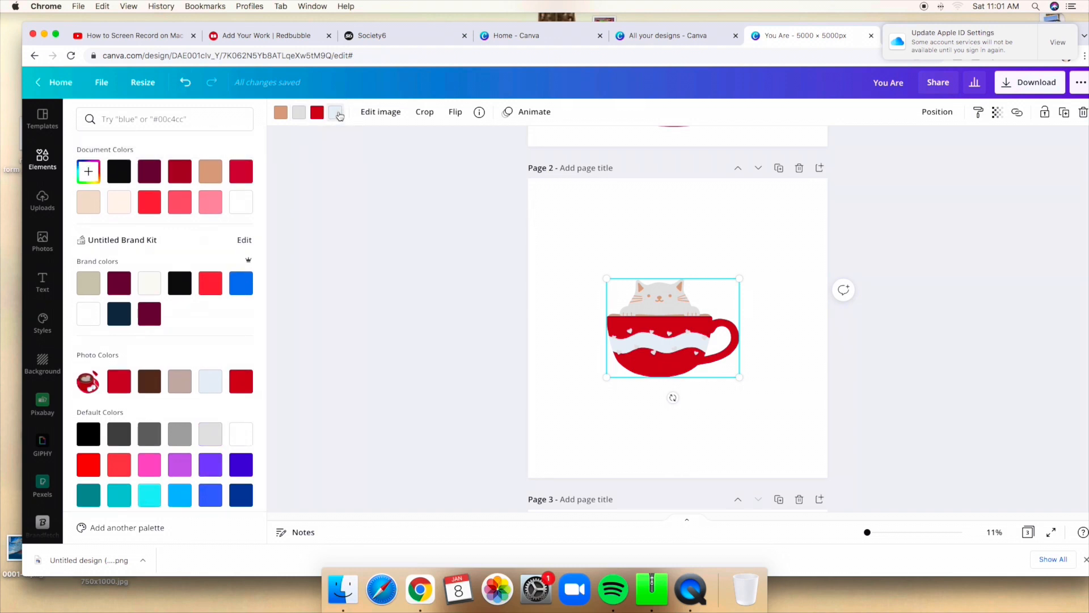
{"action": "left_click", "coordinate": [120, 203]}
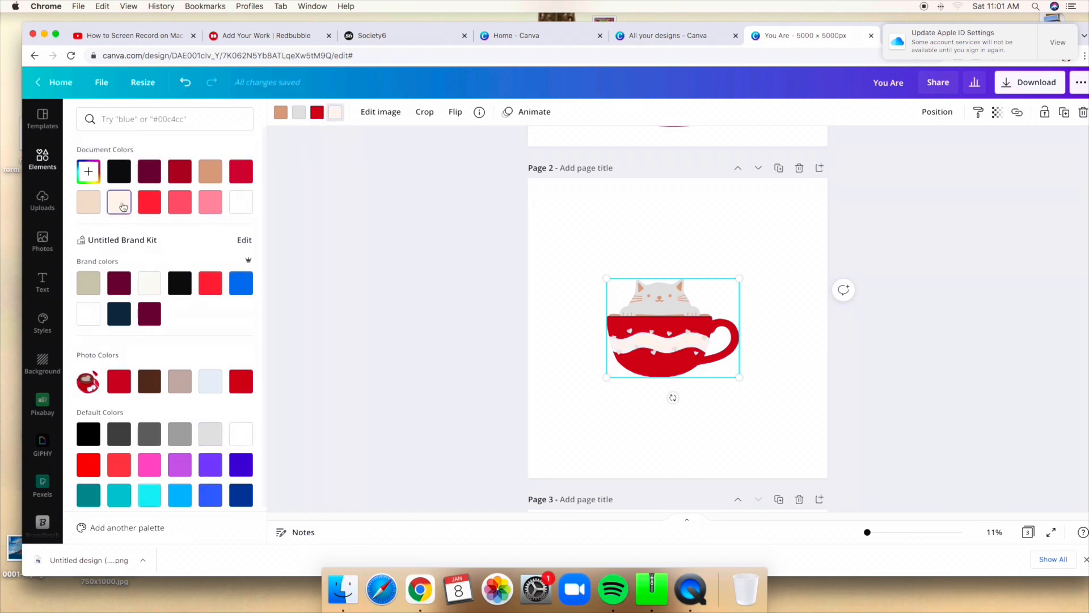
{"action": "left_click", "coordinate": [128, 289]}
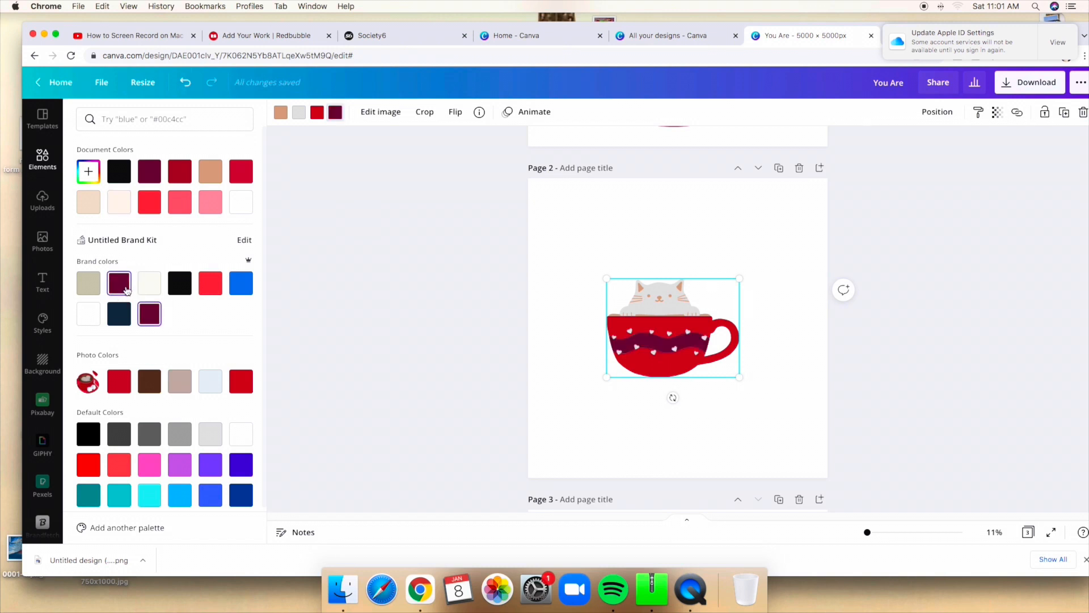
Try the document's tan on the cat and small hearts, and mix a custom medium brown, #9B7259, for them.
{"action": "left_click", "coordinate": [304, 118]}
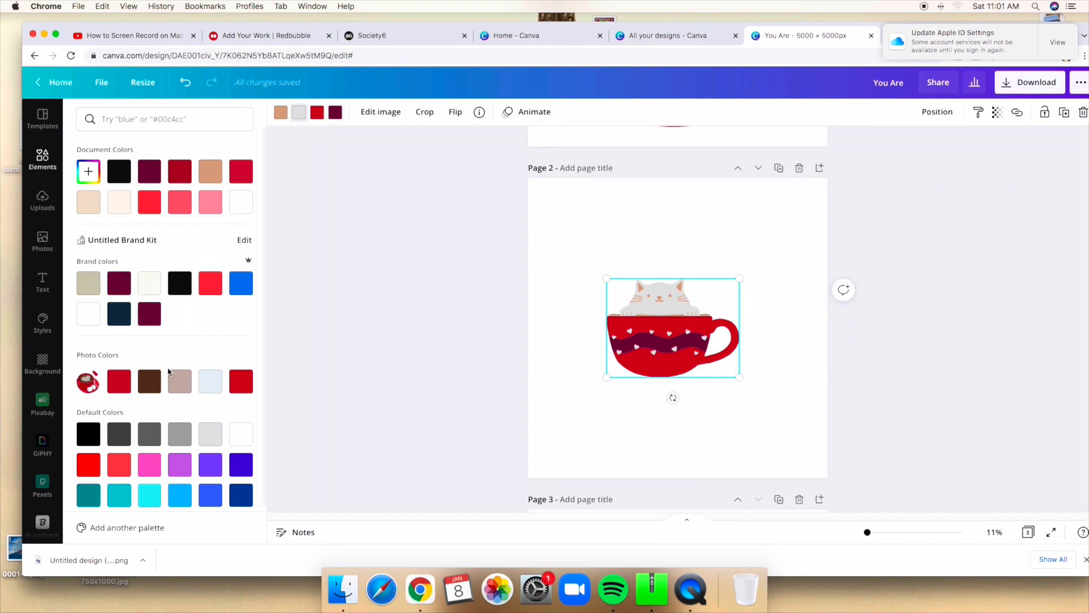
{"action": "left_click", "coordinate": [213, 171]}
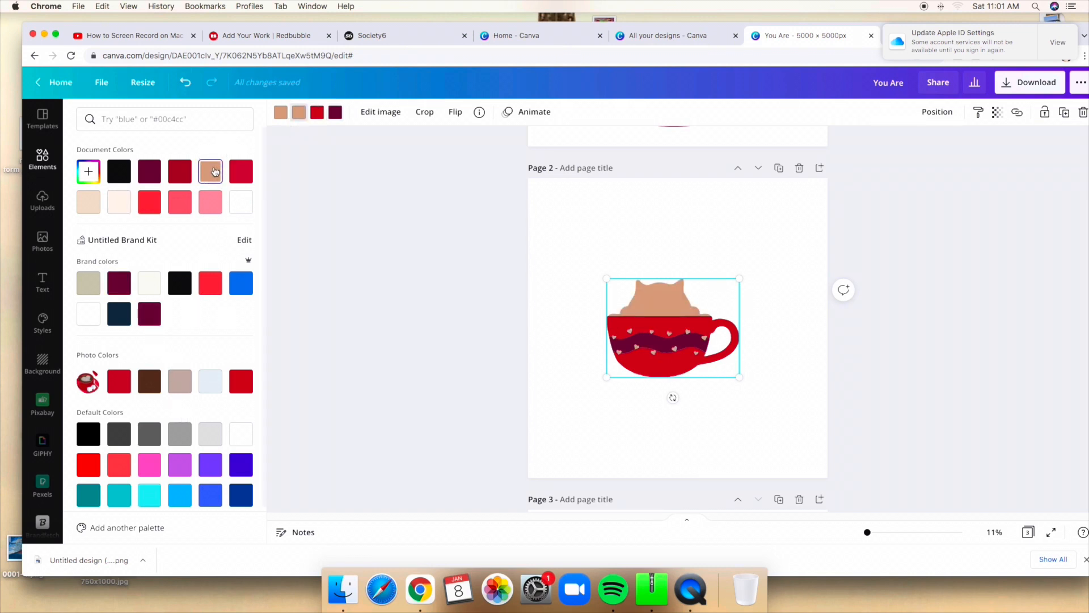
{"action": "left_click", "coordinate": [89, 171]}
{"action": "mouse_move", "coordinate": [144, 212]}
{"action": "left_mouse_down"}
{"action": "mouse_move", "coordinate": [134, 206]}
{"action": "mouse_move", "coordinate": [107, 227]}
{"action": "mouse_move", "coordinate": [110, 216]}
{"action": "mouse_move", "coordinate": [219, 214]}
{"action": "mouse_move", "coordinate": [119, 204]}
{"action": "mouse_move", "coordinate": [150, 222]}
{"action": "left_mouse_up"}
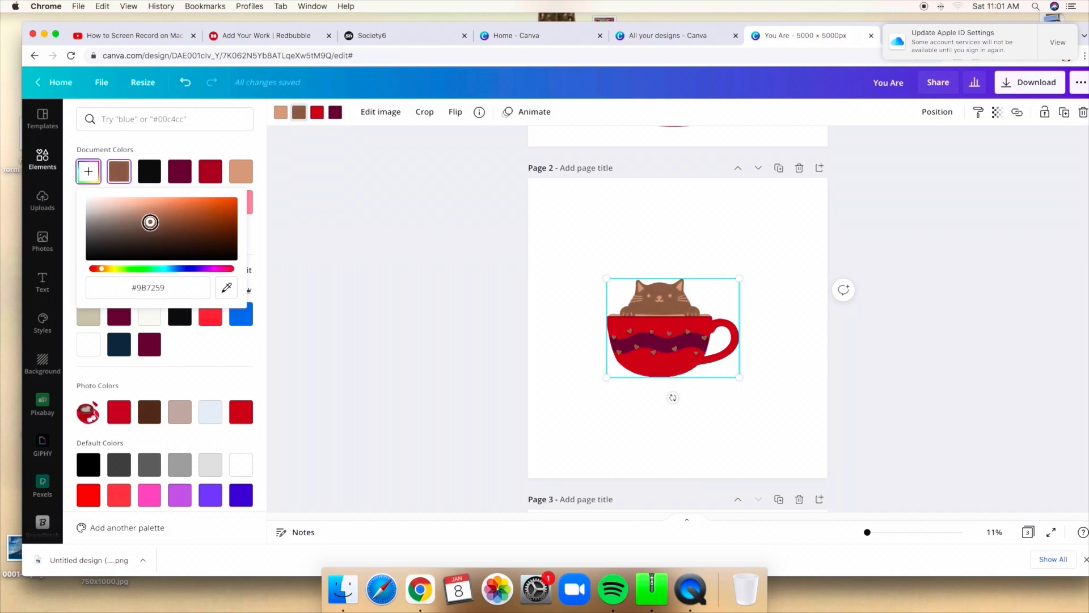
Recolor the cat's facial details and the mug rim black, and give the cat and small hearts the custom color #DDC9BD.
{"action": "left_click", "coordinate": [281, 113]}
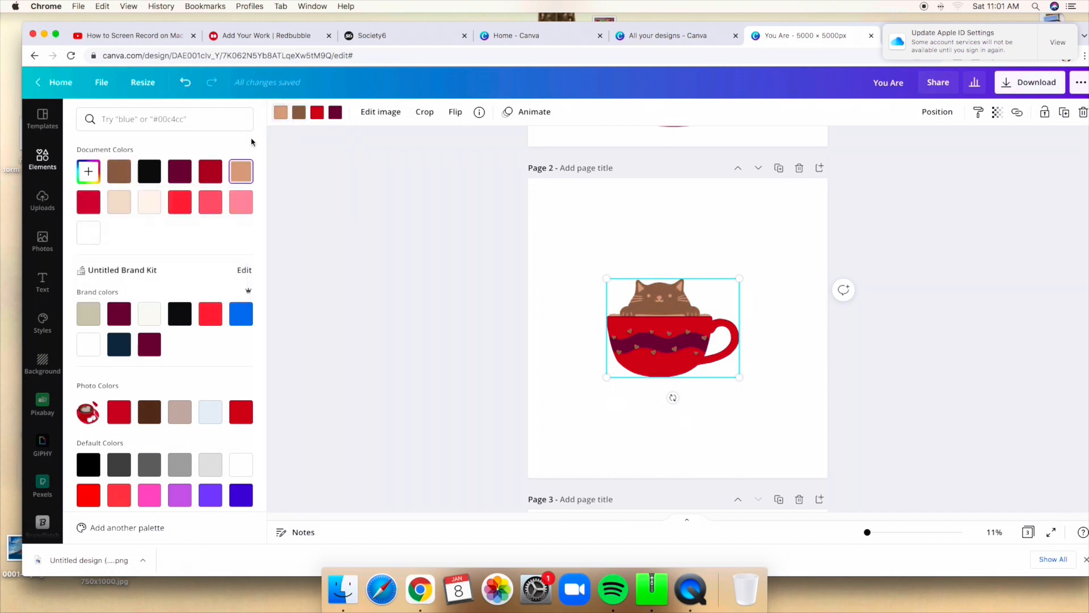
{"action": "left_click", "coordinate": [149, 171]}
{"action": "left_click", "coordinate": [298, 113]}
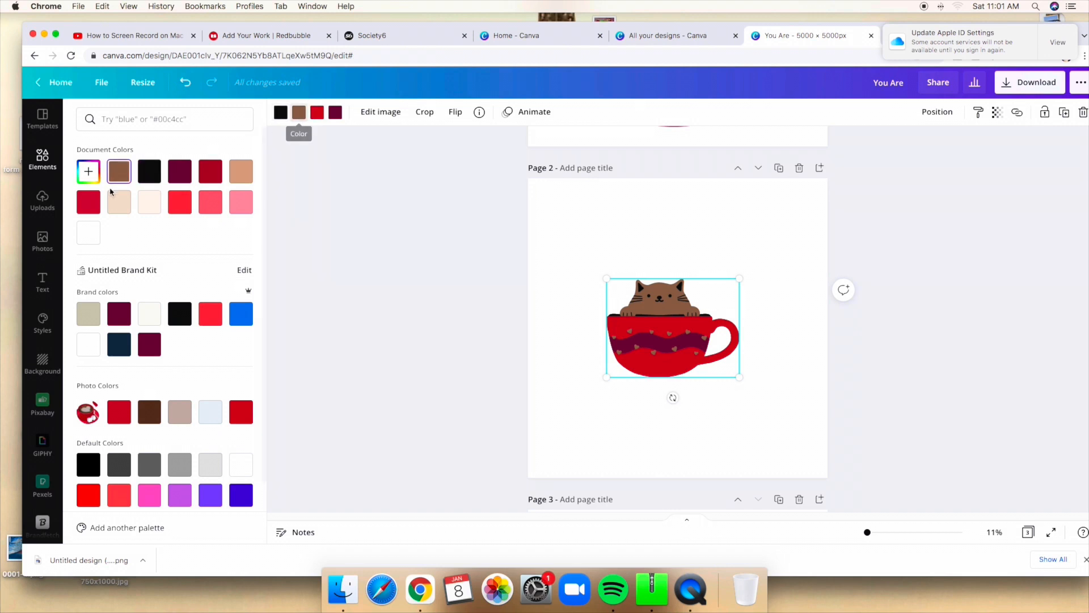
{"action": "left_click", "coordinate": [90, 171]}
{"action": "left_click_drag", "start_coordinate": [150, 223], "coordinate": [108, 205]}
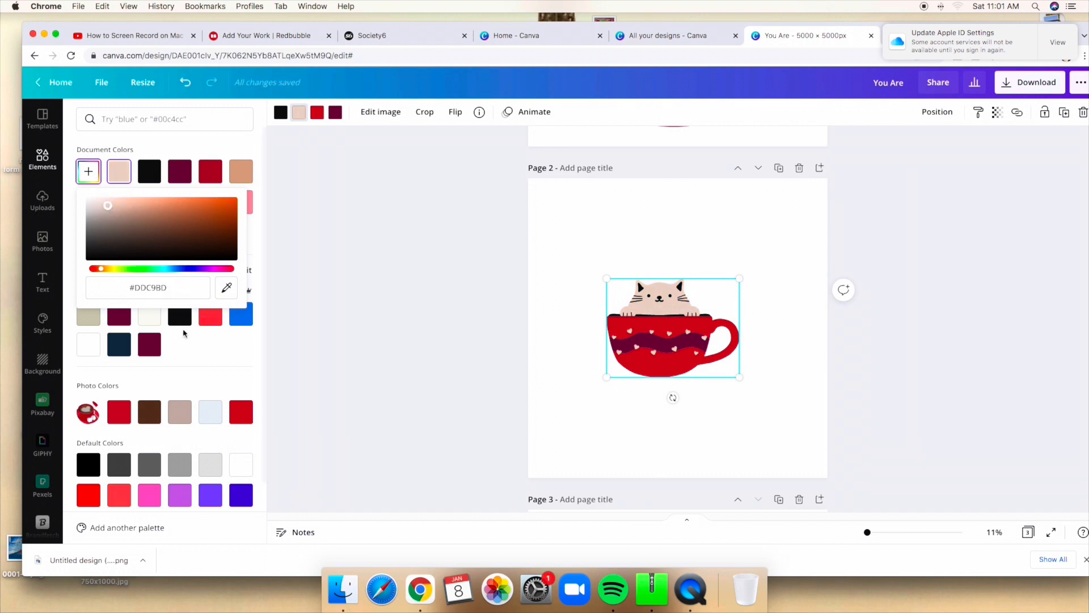
{"action": "left_click", "coordinate": [431, 322]}
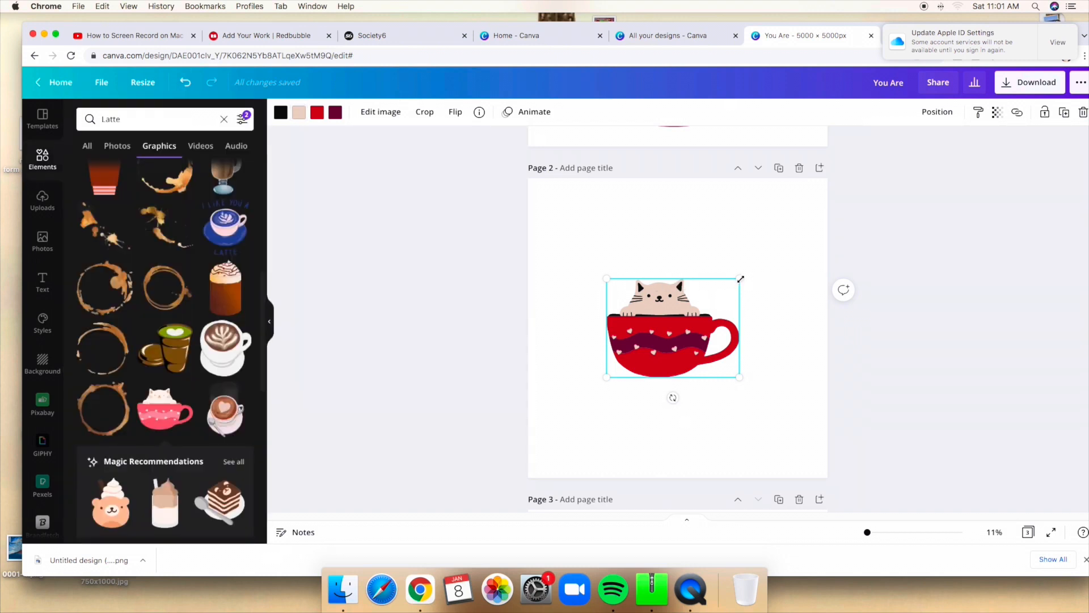
Enlarge the cat-in-a-mug graphic on page 2 and reposition it at the page centre.
{"action": "left_click_drag", "start_coordinate": [740, 278], "coordinate": [761, 261]}
{"action": "left_click_drag", "start_coordinate": [702, 325], "coordinate": [699, 343]}
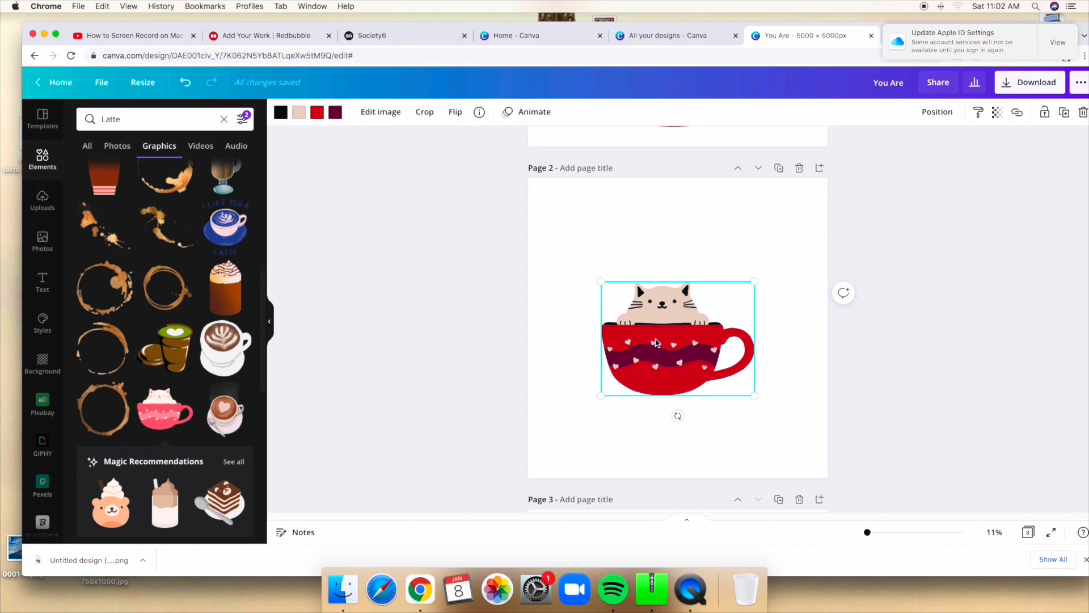
{"action": "mouse_move", "coordinate": [657, 342]}
{"action": "left_mouse_down"}
{"action": "mouse_move", "coordinate": [670, 332]}
{"action": "mouse_move", "coordinate": [657, 329]}
{"action": "left_mouse_up"}
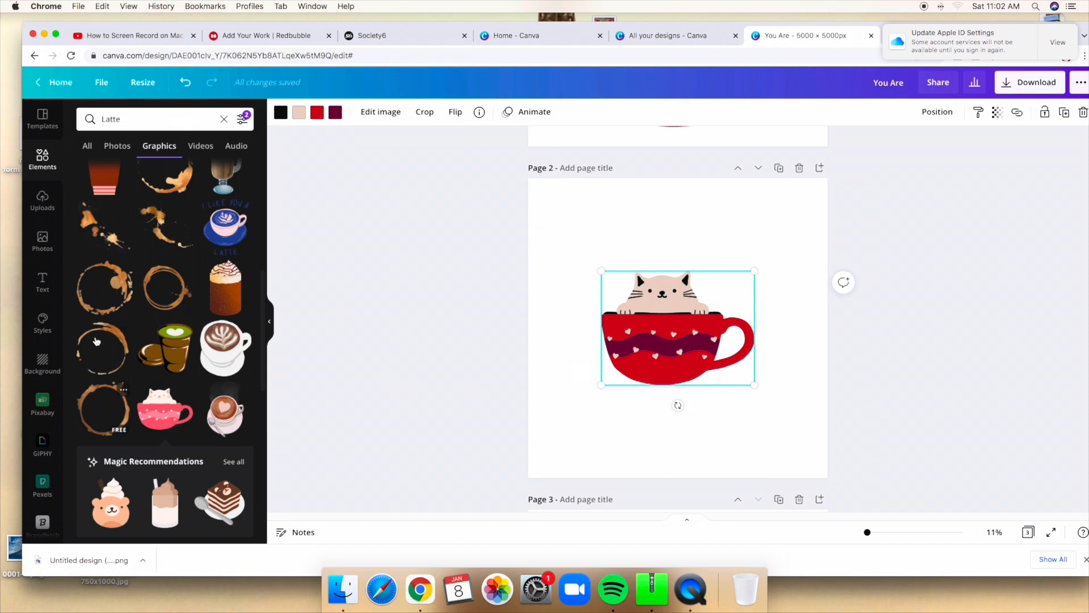
Try three coffee-stain rings around the mug, one from the Latte graphics and two from its full Magic Recommendations.
{"action": "left_click", "coordinate": [103, 355]}
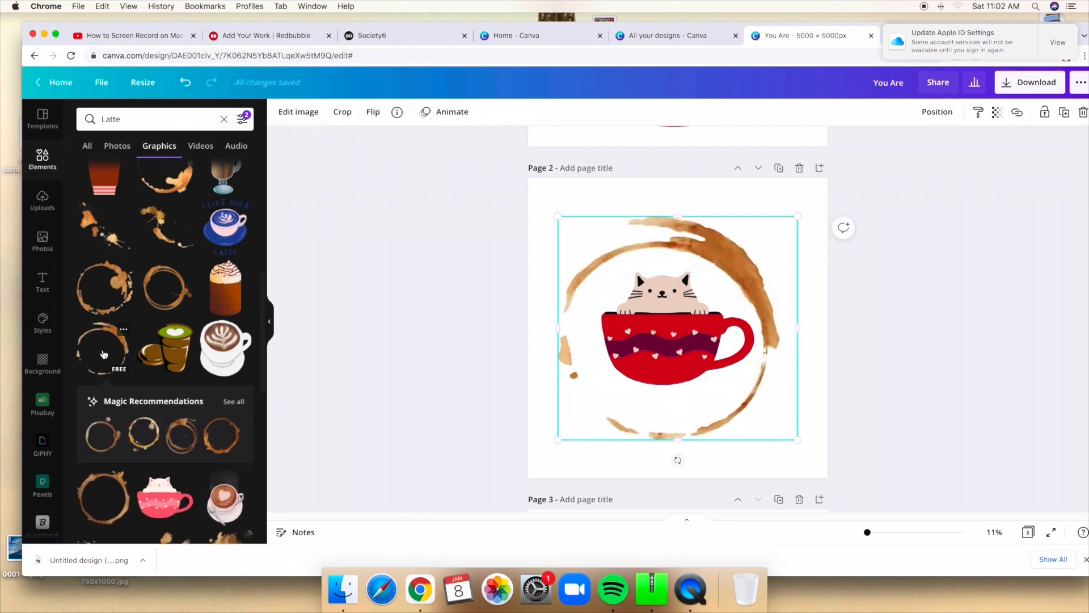
{"action": "left_click", "coordinate": [233, 401]}
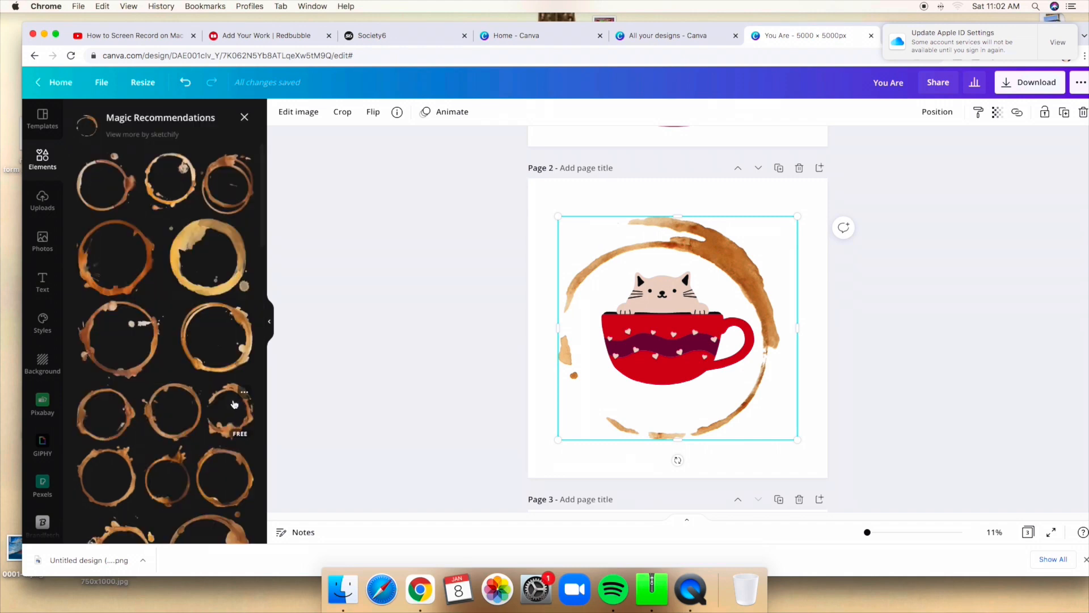
{"action": "scroll", "coordinate": [244, 391], "scroll_direction": "down", "scroll_amount": 5}
{"action": "scroll", "coordinate": [250, 383], "scroll_direction": "down", "scroll_amount": 10}
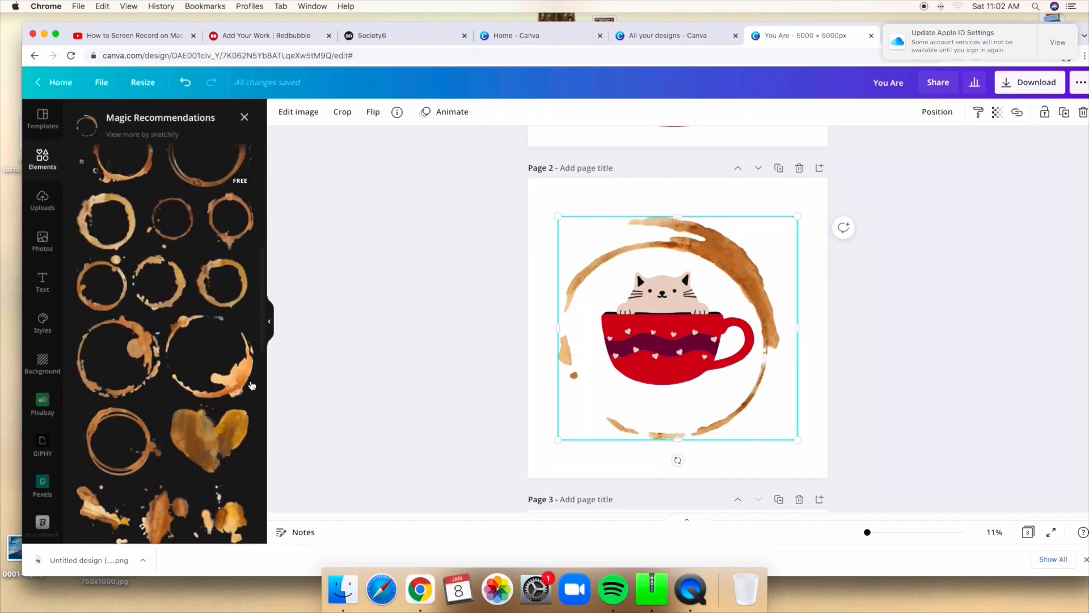
{"action": "scroll", "coordinate": [249, 378], "scroll_direction": "up", "scroll_amount": 8}
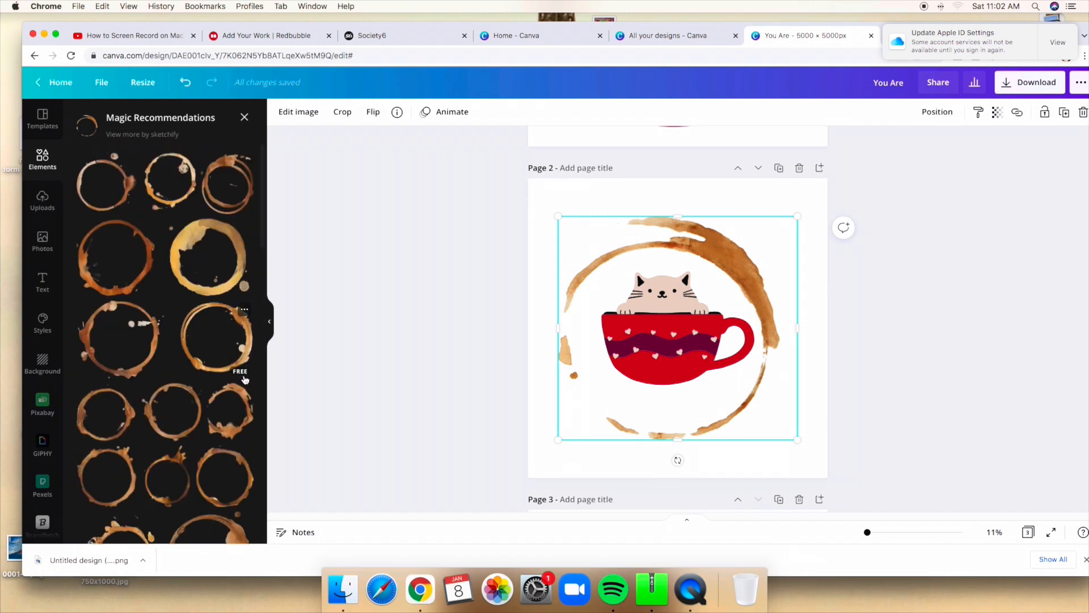
{"action": "left_click", "coordinate": [103, 194]}
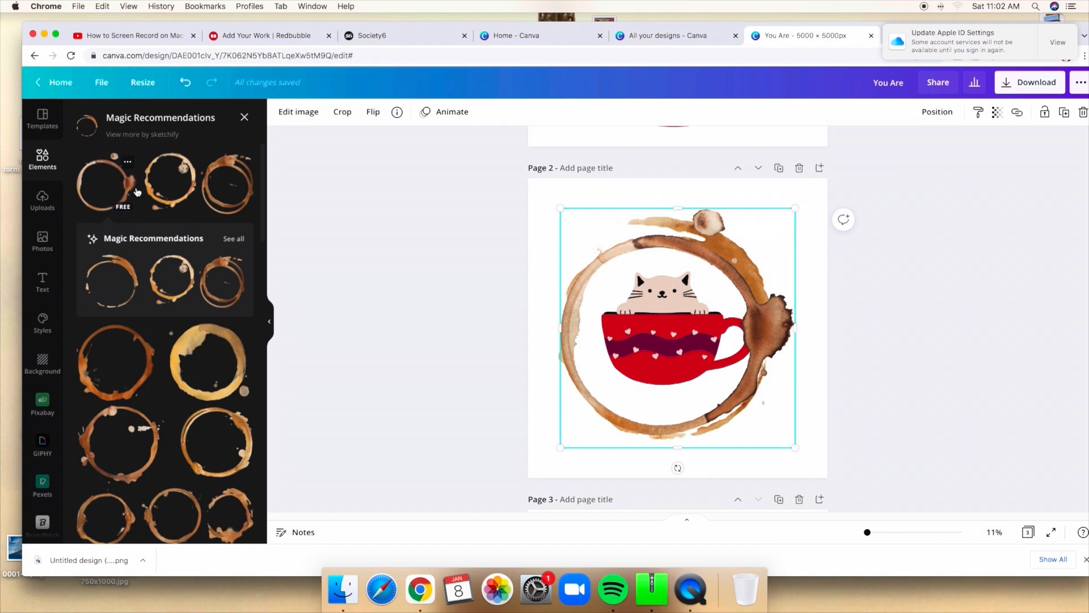
{"action": "left_click", "coordinate": [227, 186]}
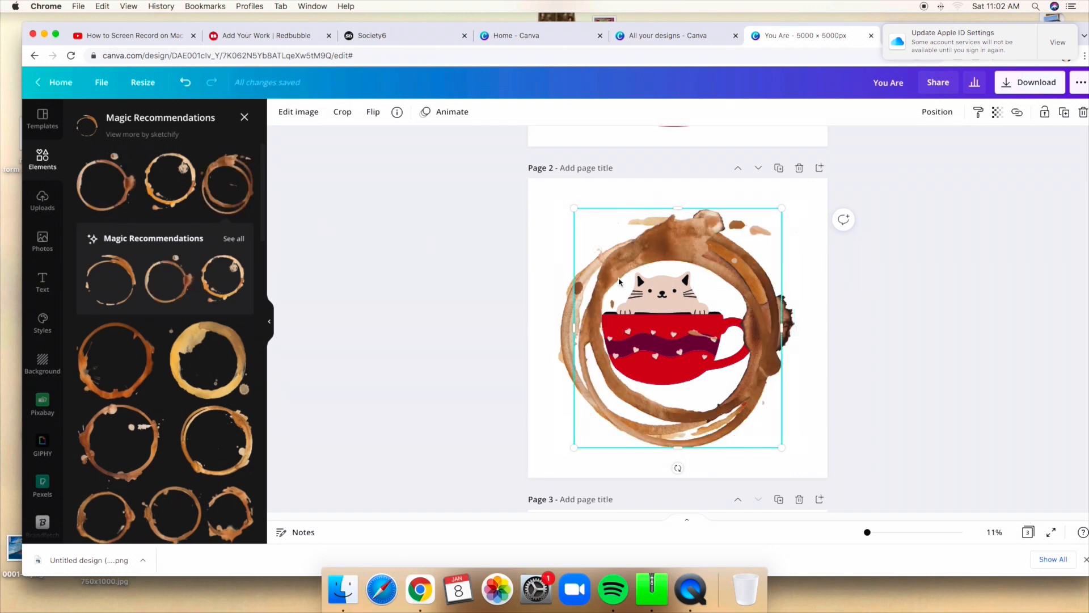
Delete all three coffee-stain rings from page 2, leaving only the cat-in-a-mug graphic.
{"action": "left_click", "coordinate": [1084, 114]}
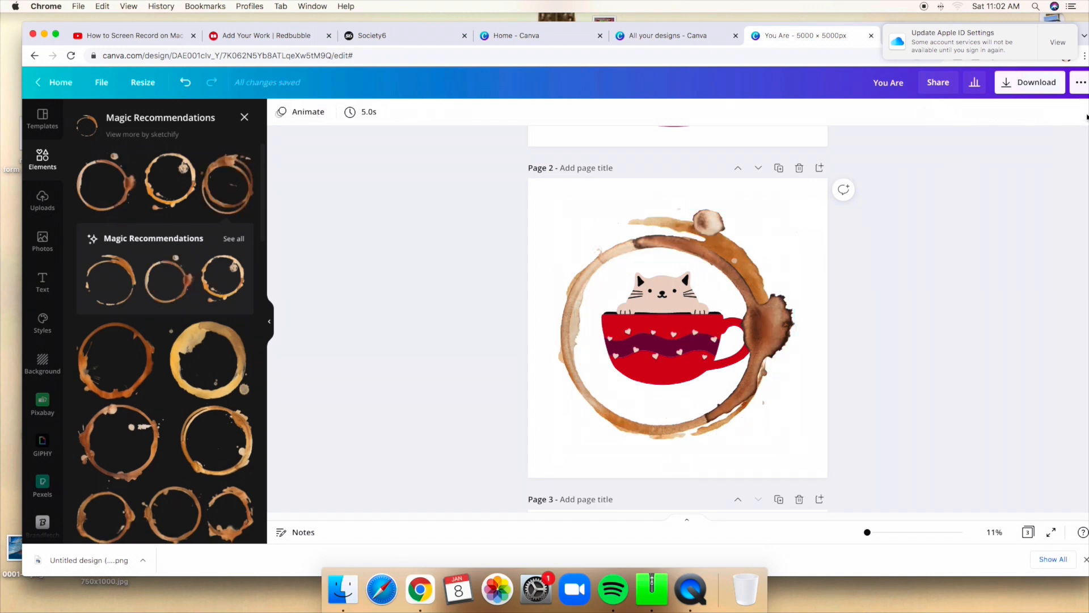
{"action": "left_click", "coordinate": [719, 265]}
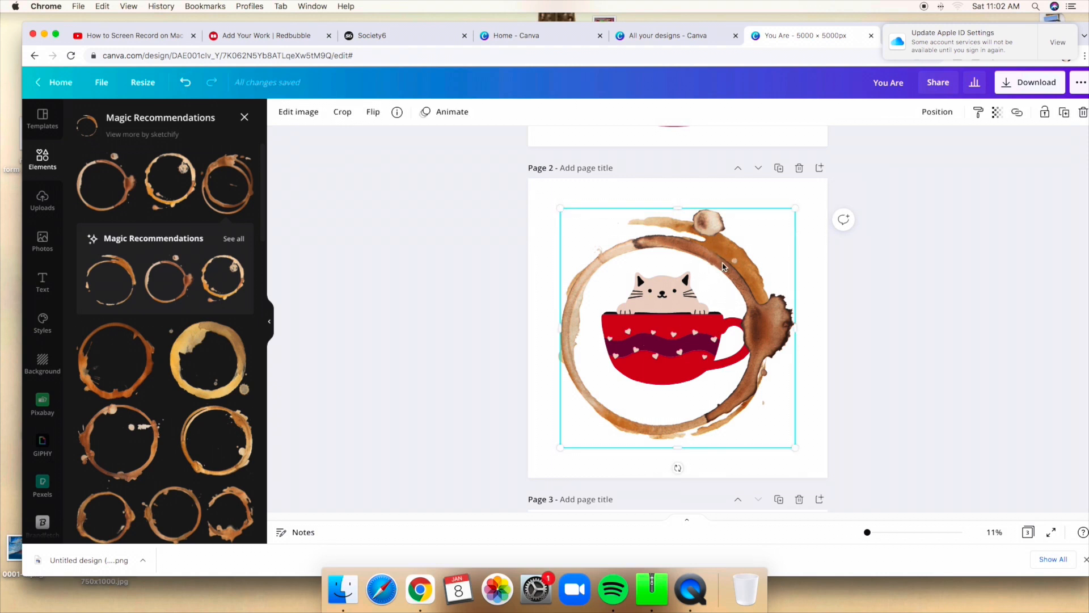
{"action": "left_click", "coordinate": [1085, 114]}
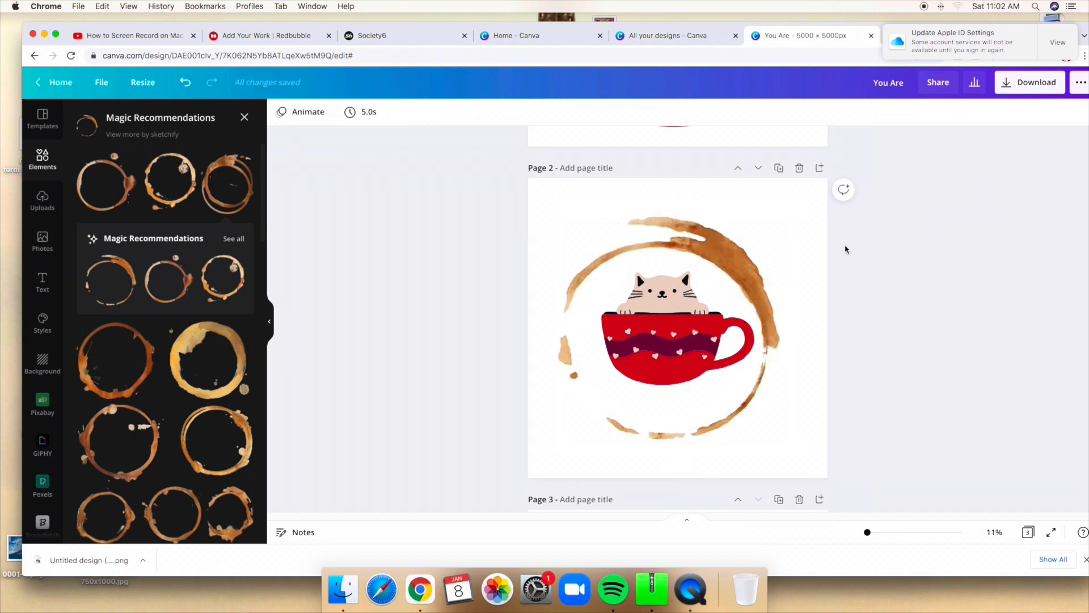
{"action": "left_click", "coordinate": [786, 255]}
{"action": "left_click", "coordinate": [1084, 113]}
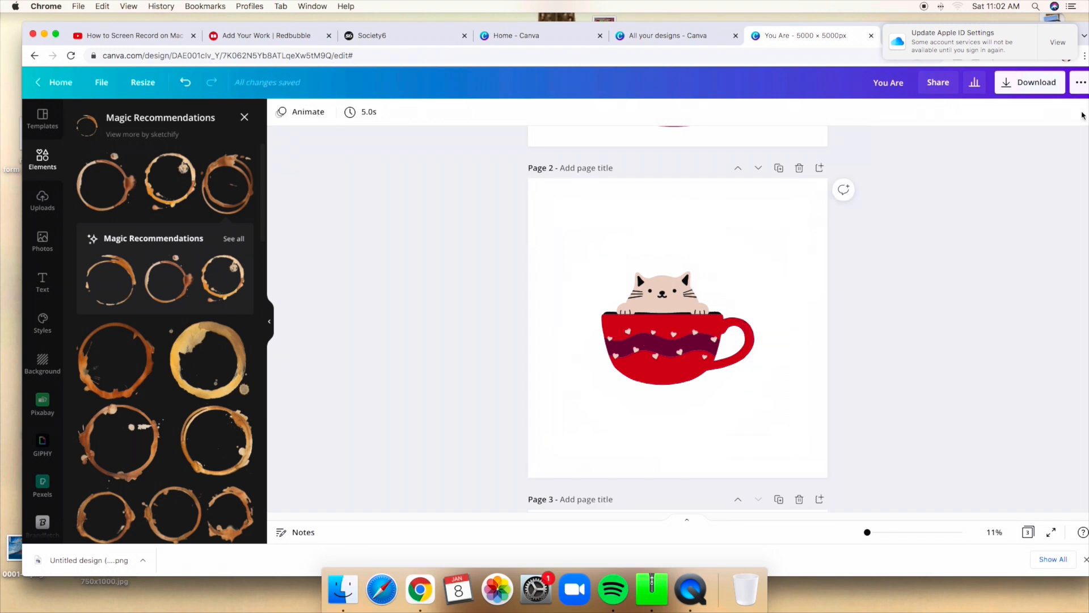
Close the full Magic Recommendations and browse the Latte graphics for elements to accompany the cat mug.
{"action": "left_click", "coordinate": [245, 117]}
{"action": "scroll", "coordinate": [238, 326], "scroll_direction": "down", "scroll_amount": 5}
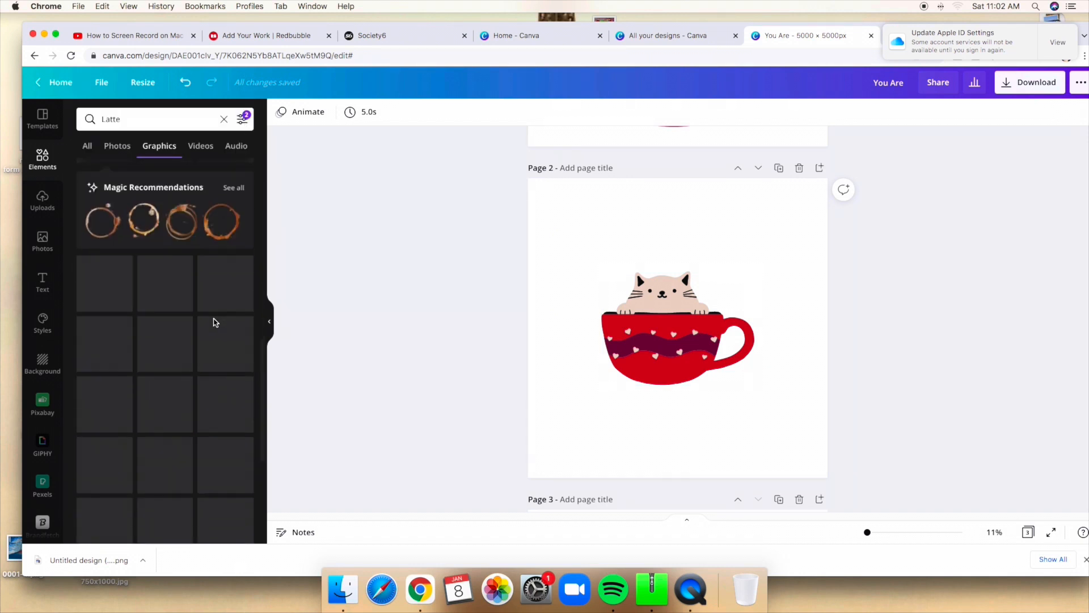
{"action": "scroll", "coordinate": [214, 325], "scroll_direction": "down", "scroll_amount": 5}
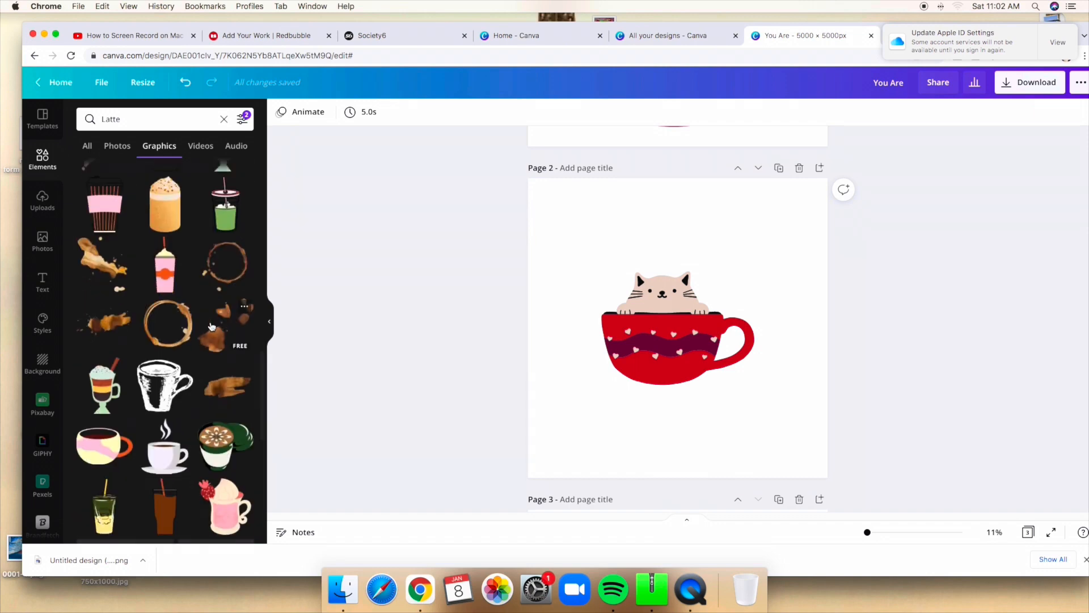
{"action": "scroll", "coordinate": [210, 327], "scroll_direction": "down", "scroll_amount": 5}
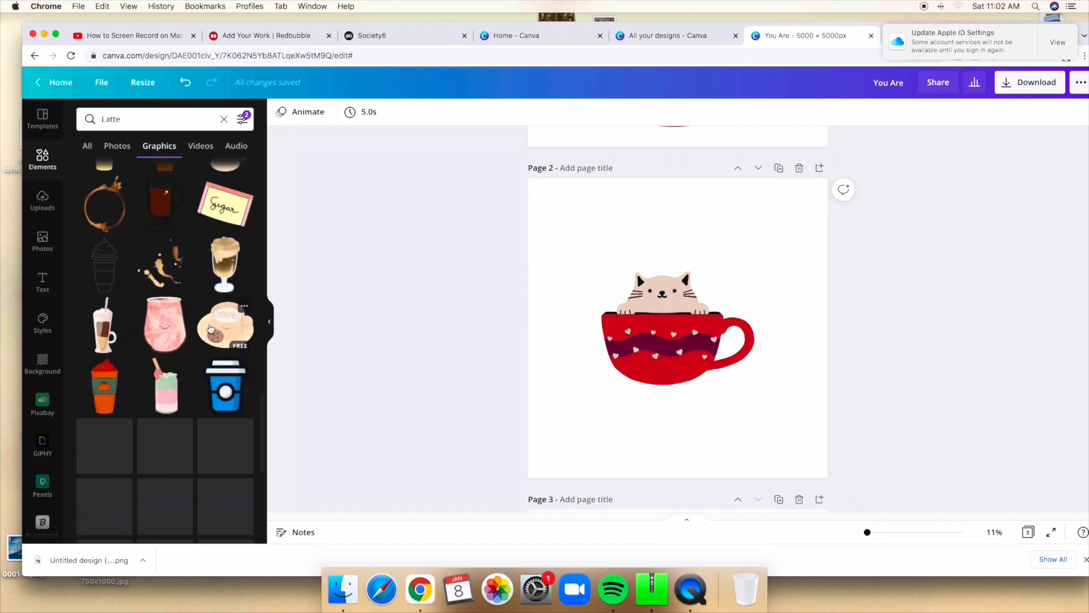
{"action": "scroll", "coordinate": [210, 328], "scroll_direction": "down", "scroll_amount": 5}
{"action": "scroll", "coordinate": [207, 332], "scroll_direction": "down", "scroll_amount": 5}
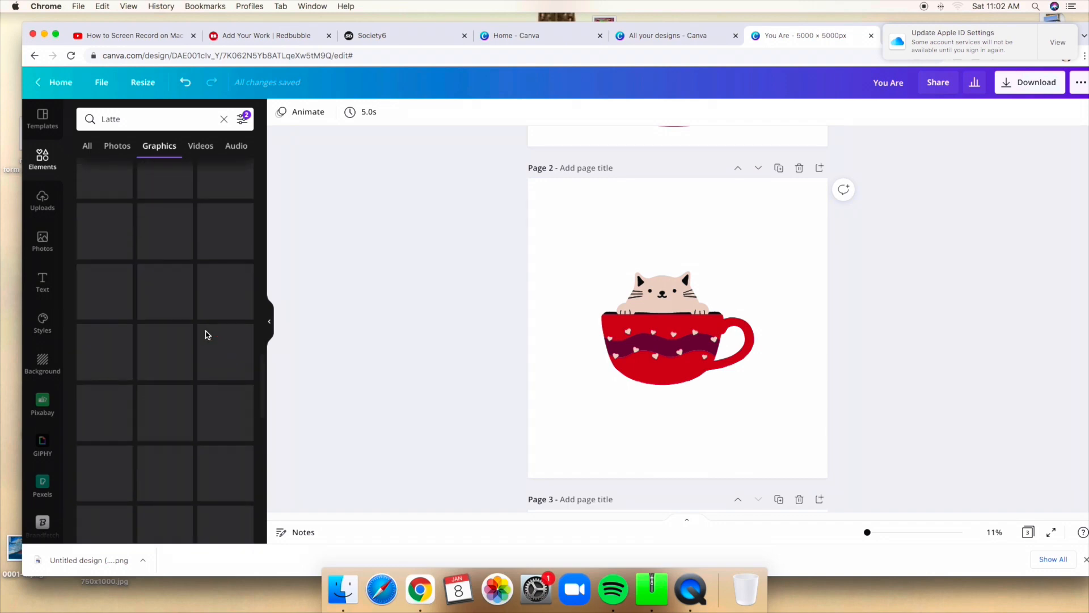
{"action": "scroll", "coordinate": [207, 335], "scroll_direction": "up", "scroll_amount": 10}
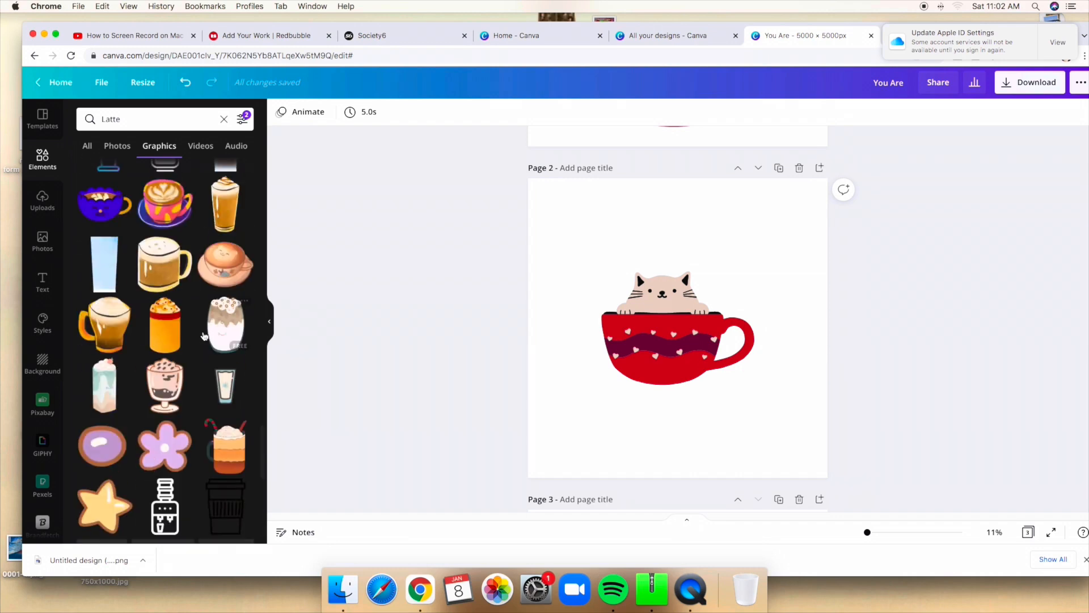
{"action": "scroll", "coordinate": [206, 337], "scroll_direction": "down", "scroll_amount": 5}
{"action": "scroll", "coordinate": [207, 336], "scroll_direction": "down", "scroll_amount": 5}
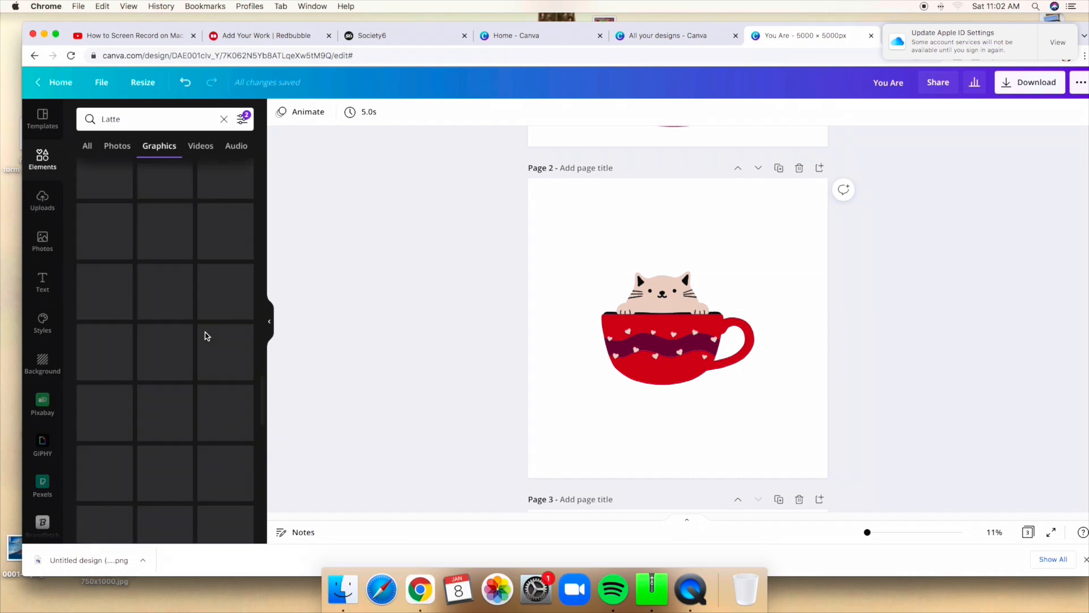
Search the graphics for "cat and coffee" and browse the results for complementary elements.
{"action": "left_click", "coordinate": [147, 119]}
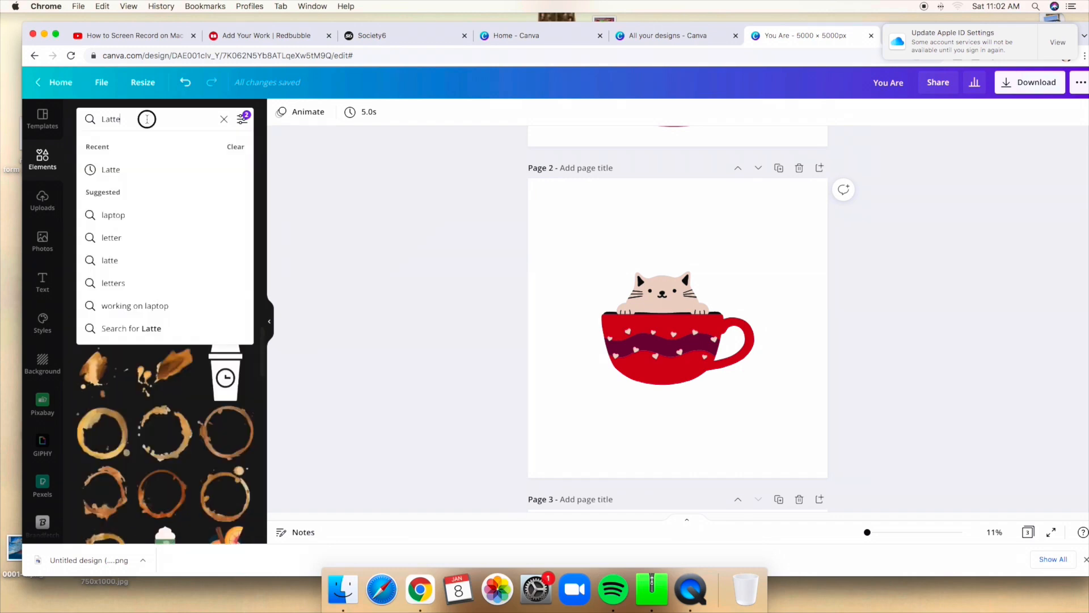
{"action": "key", "text": "BackSpace"}
{"action": "key", "text": "BackSpace"}
{"action": "key", "text": "BackSpace"}
{"action": "key", "text": "BackSpace"}
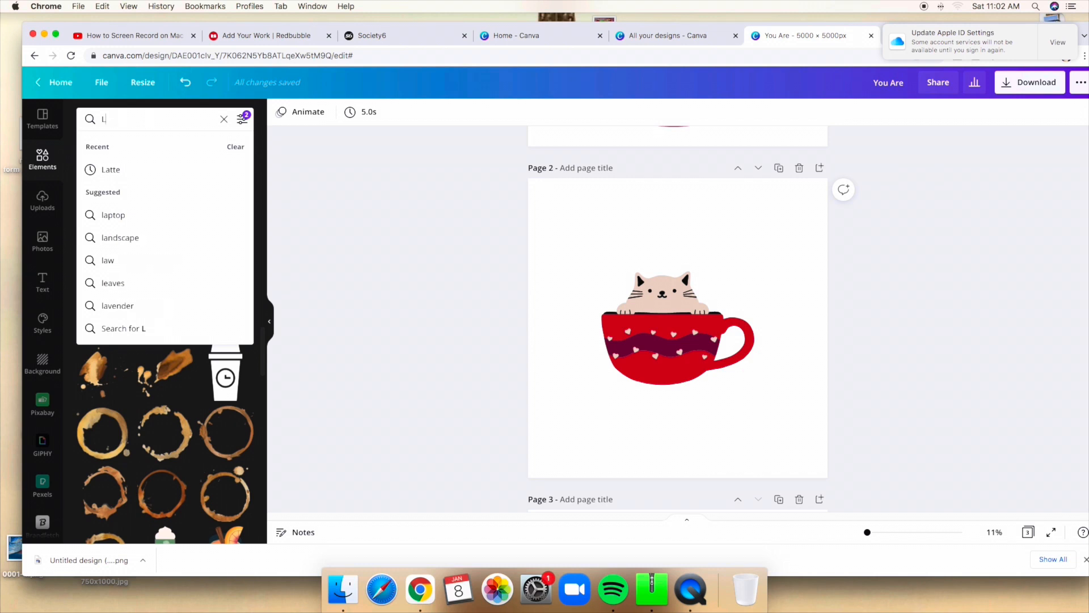
{"action": "type", "text": "cat"}
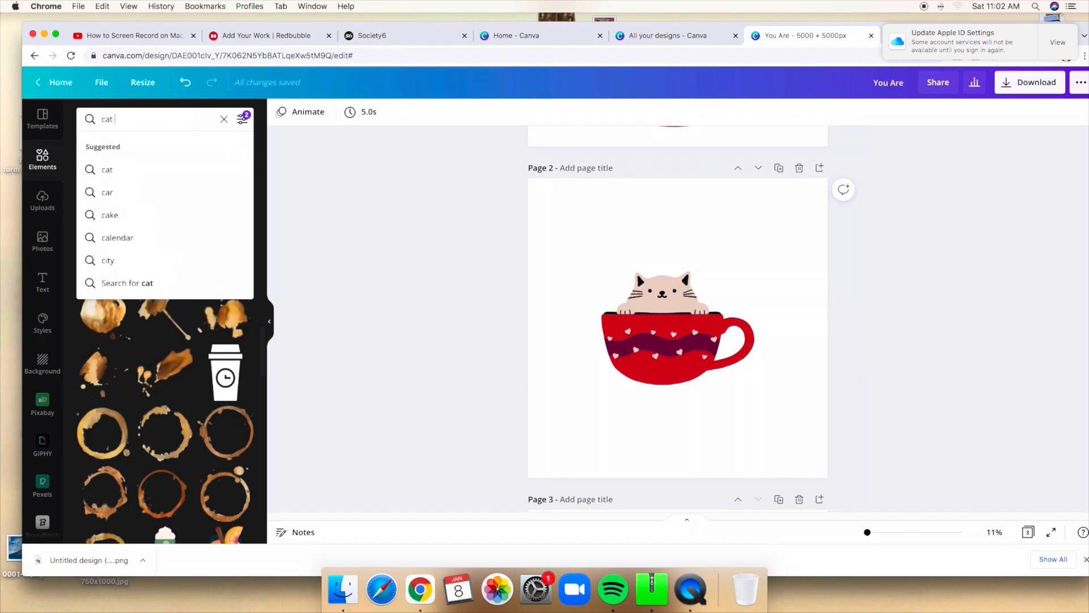
{"action": "type", "text": " and coffee"}
{"action": "key", "text": "Return"}
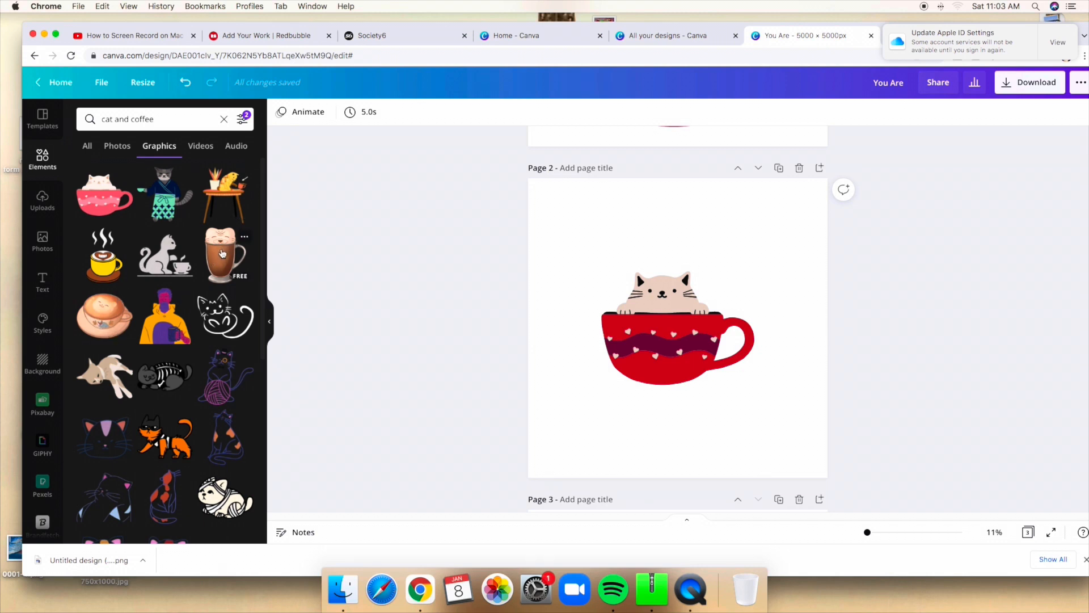
{"action": "scroll", "coordinate": [222, 254], "scroll_direction": "down", "scroll_amount": 10}
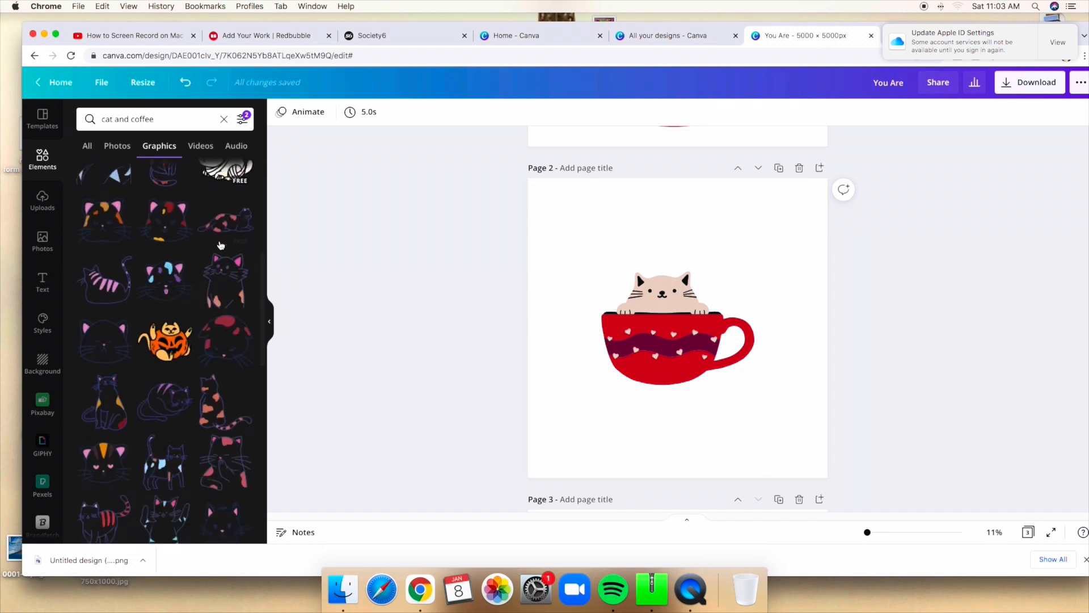
{"action": "scroll", "coordinate": [221, 244], "scroll_direction": "down", "scroll_amount": 5}
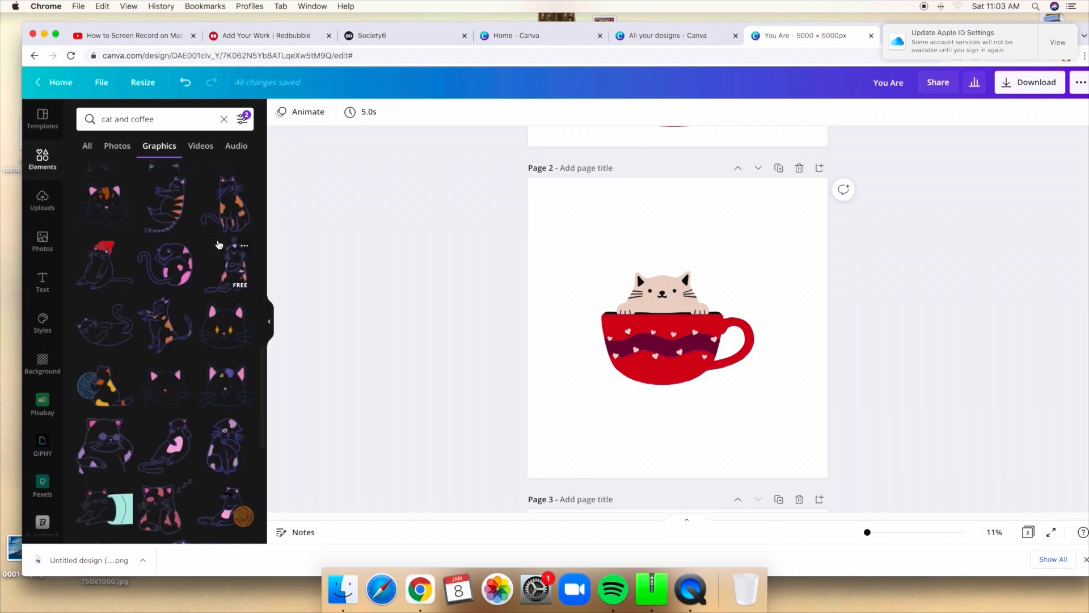
{"action": "scroll", "coordinate": [219, 245], "scroll_direction": "down", "scroll_amount": 5}
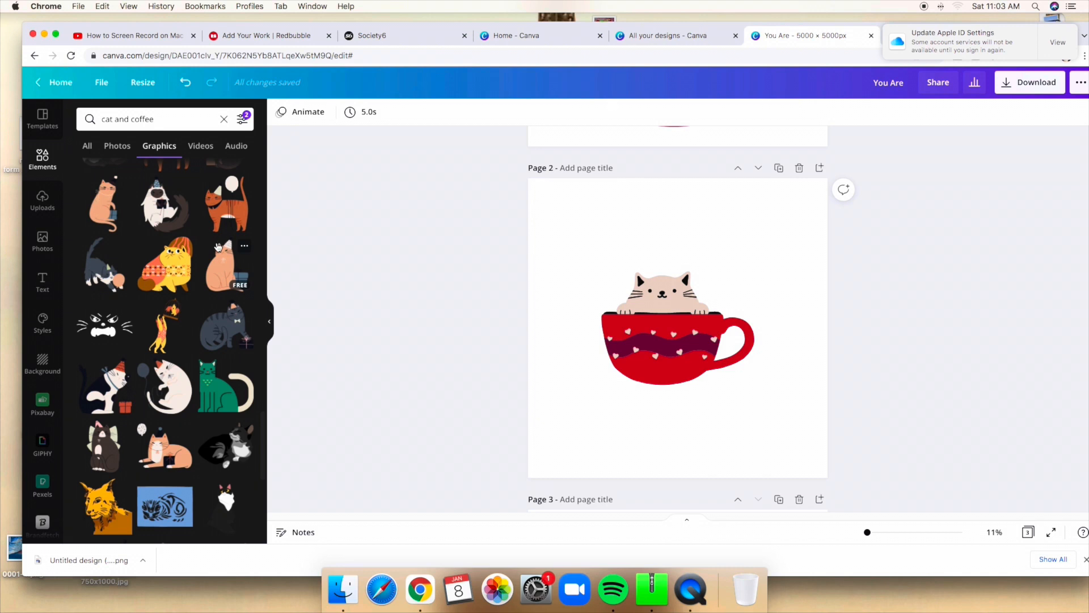
{"action": "scroll", "coordinate": [218, 246], "scroll_direction": "down", "scroll_amount": 5}
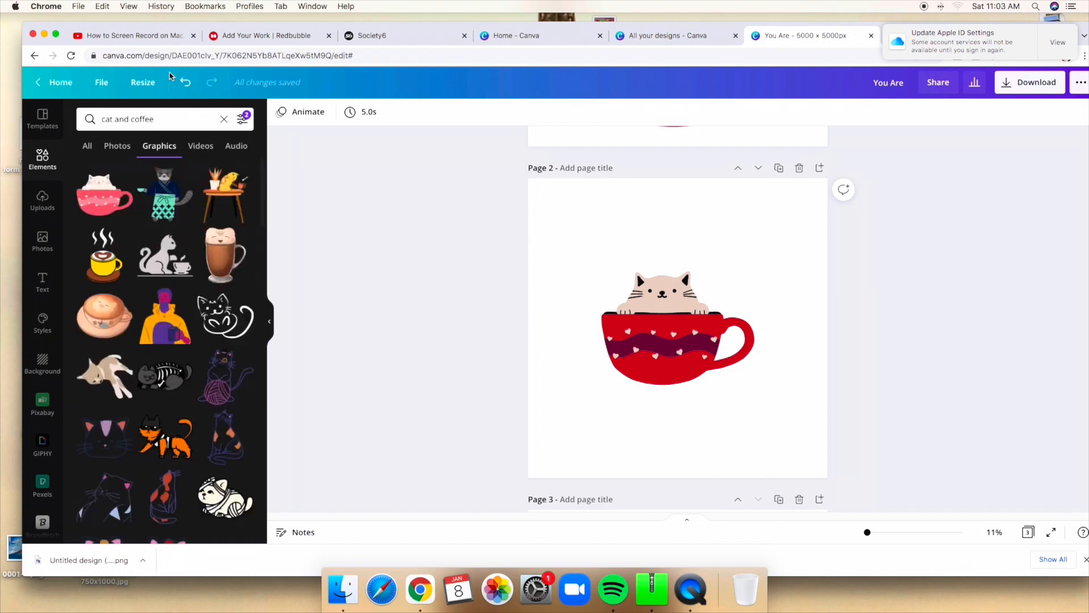
Search the graphics for the suggested term "caffeine" and browse the results.
{"action": "left_click", "coordinate": [165, 120]}
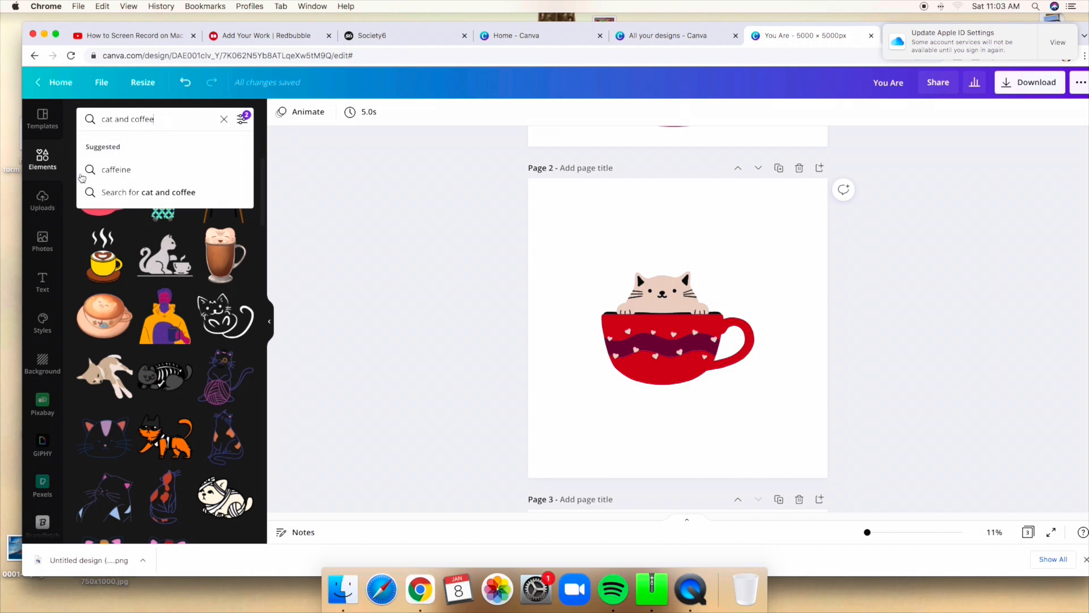
{"action": "left_click", "coordinate": [111, 169]}
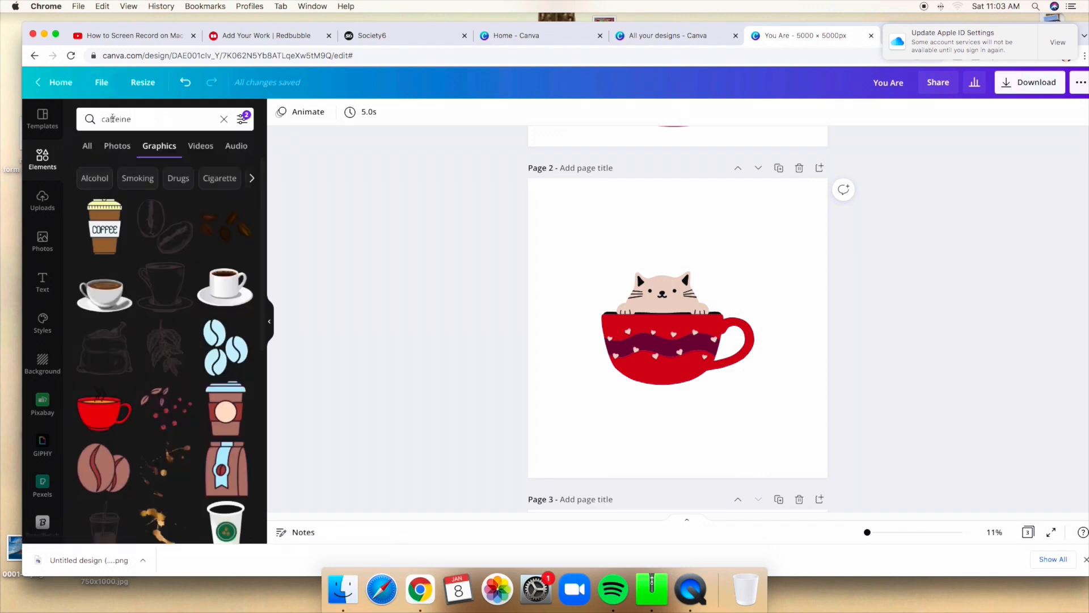
{"action": "scroll", "coordinate": [128, 203], "scroll_direction": "down", "scroll_amount": 10}
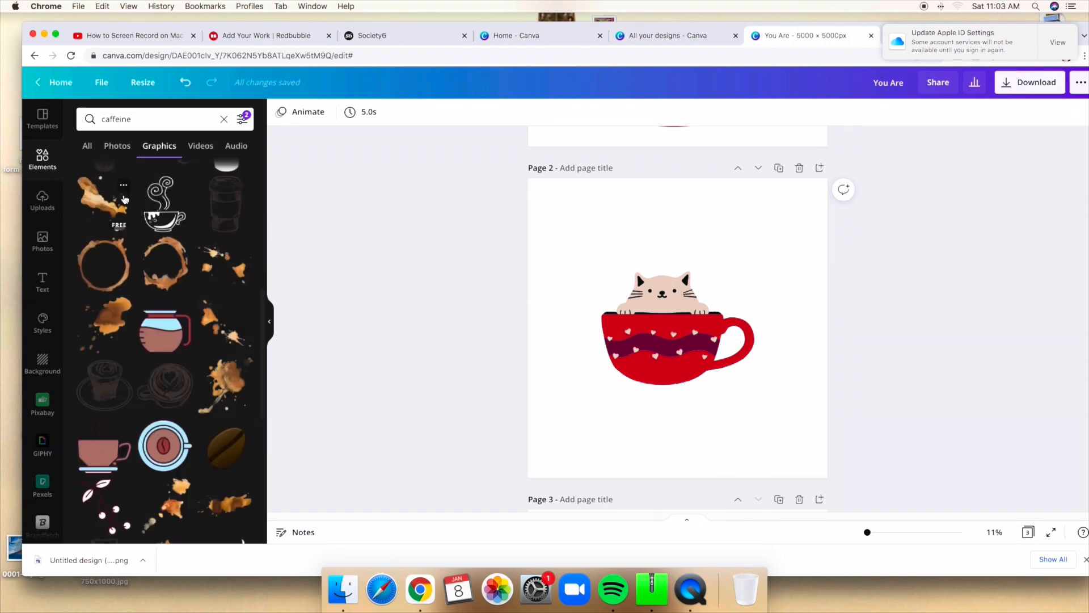
{"action": "scroll", "coordinate": [121, 200], "scroll_direction": "down", "scroll_amount": 10}
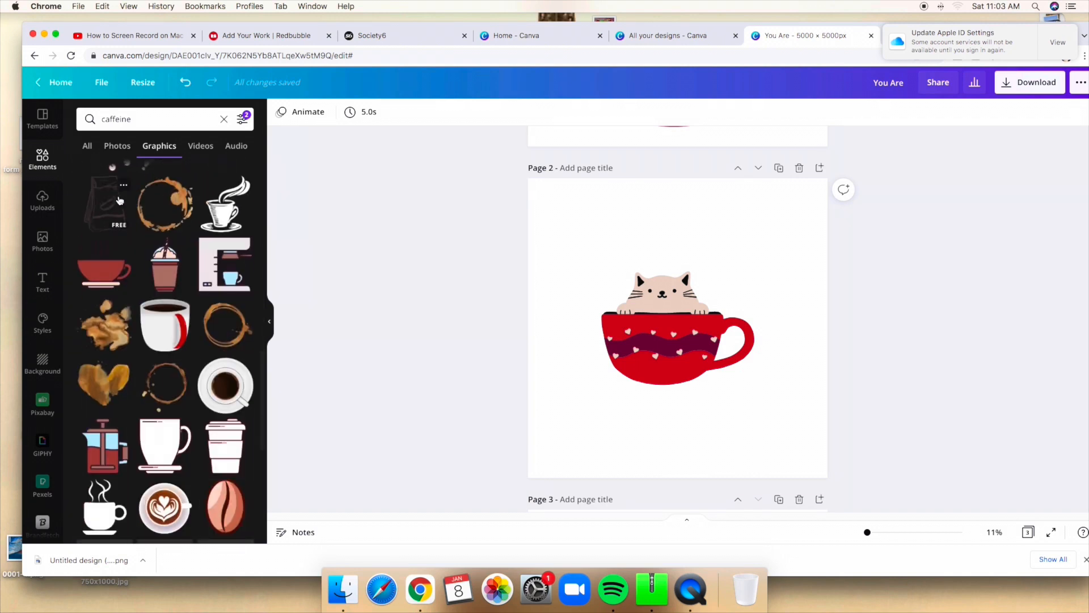
{"action": "scroll", "coordinate": [121, 199], "scroll_direction": "up", "scroll_amount": 15}
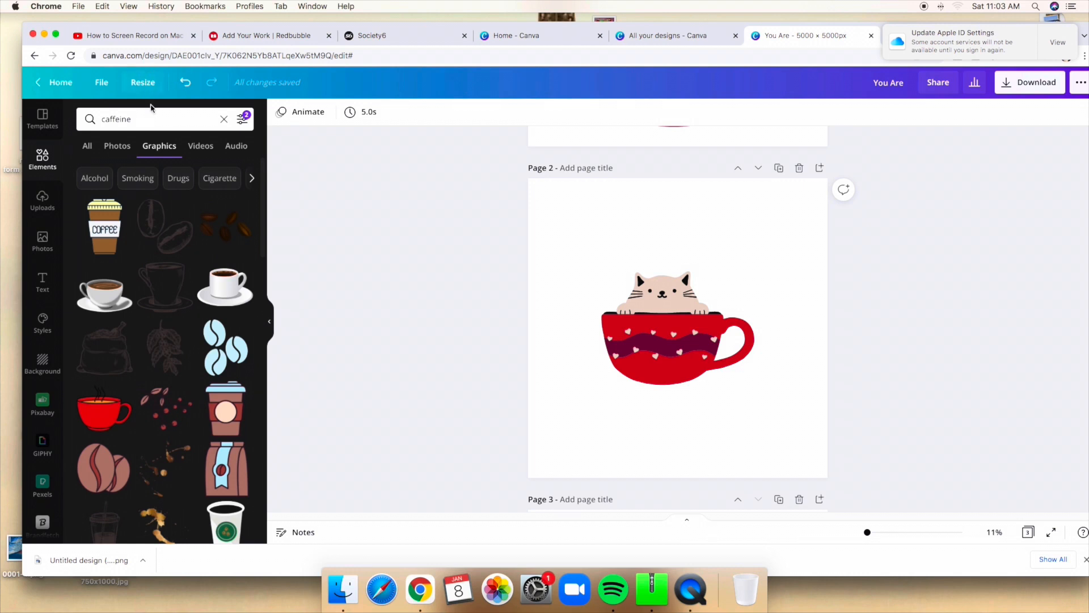
Replace the graphics search with the term "circle" from the recent searches.
{"action": "left_click", "coordinate": [149, 122]}
{"action": "key", "text": "BackSpace"}
{"action": "key", "text": "BackSpace"}
{"action": "key", "text": "BackSpace"}
{"action": "key", "text": "BackSpace"}
{"action": "key", "text": "BackSpace"}
{"action": "key", "text": "BackSpace"}
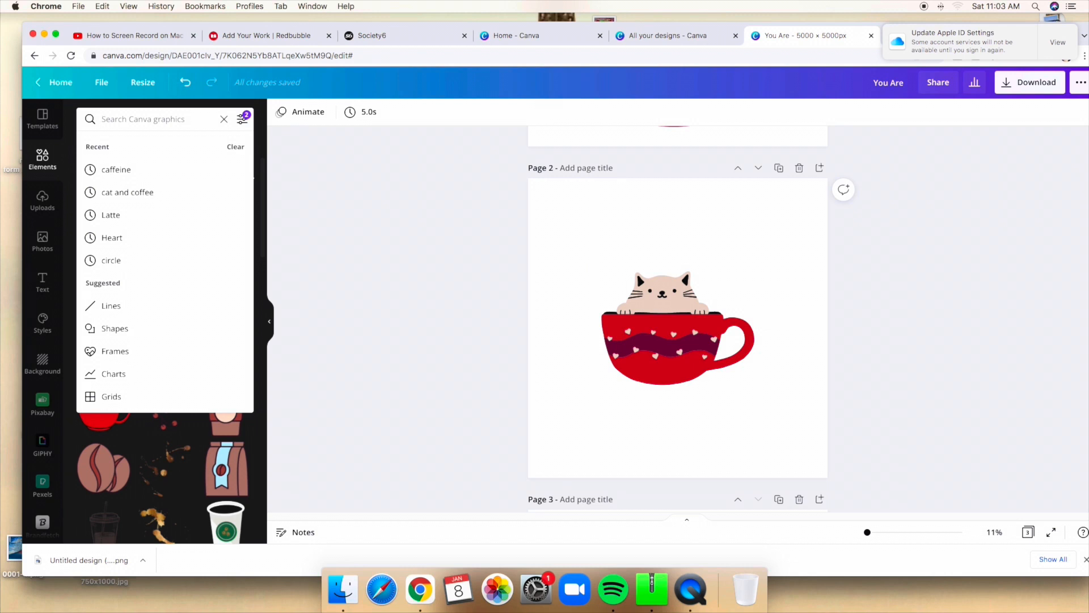
{"action": "type", "text": "c"}
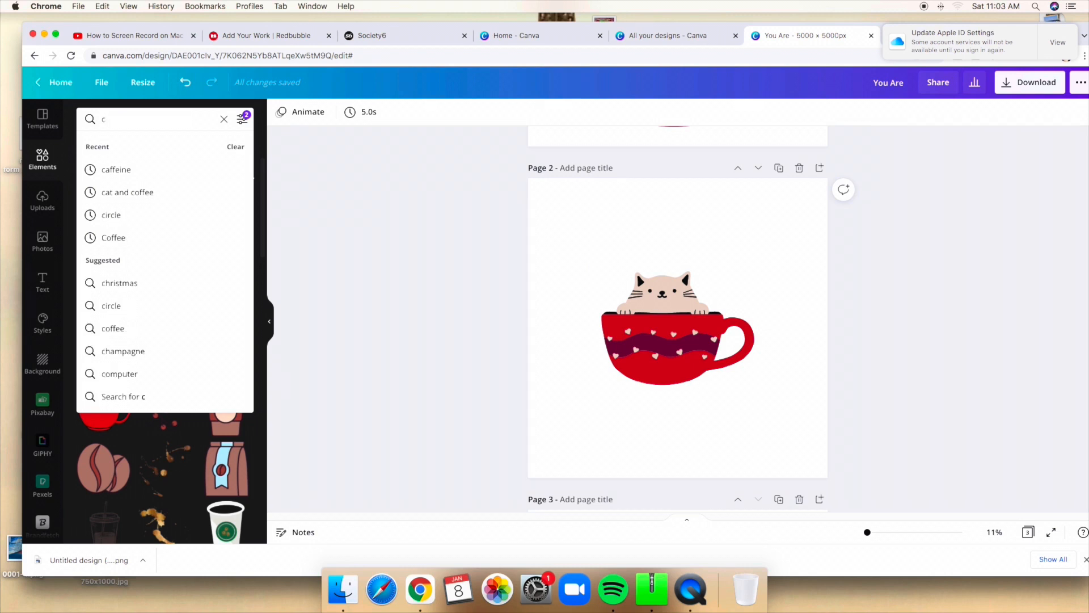
{"action": "left_click", "coordinate": [115, 214]}
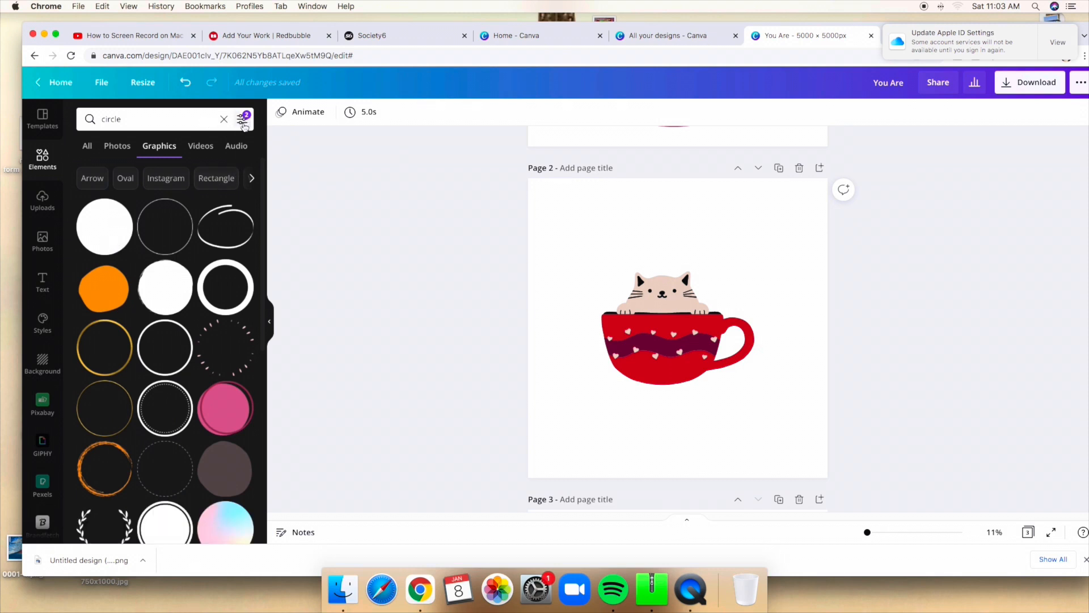
Try the ring of short pink strokes on page 2, enlarging and positioning it around the cat mug.
{"action": "left_click", "coordinate": [214, 346]}
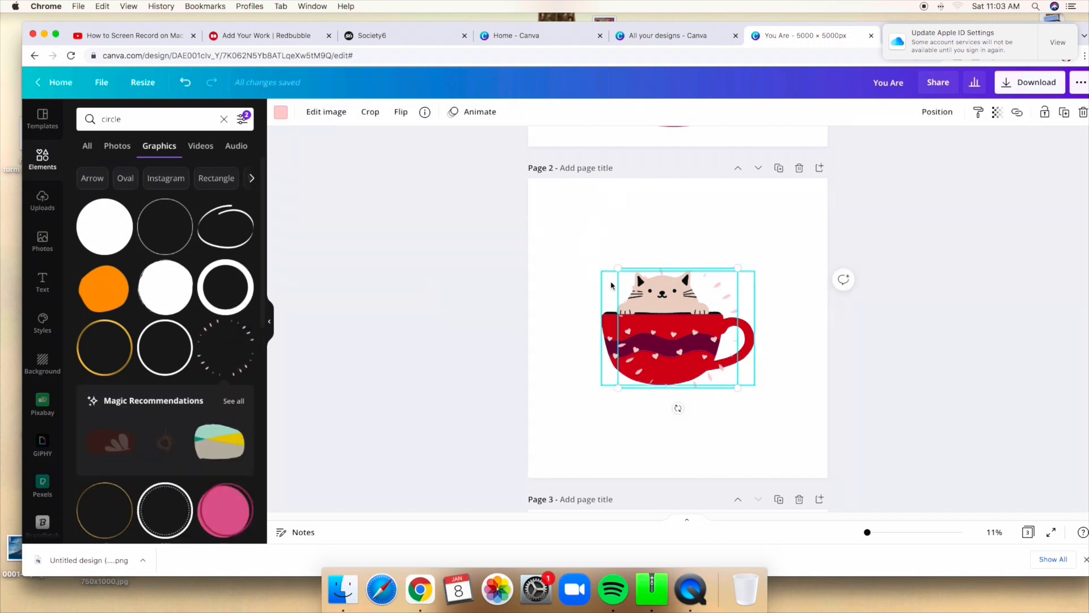
{"action": "left_click_drag", "start_coordinate": [754, 263], "coordinate": [727, 270]}
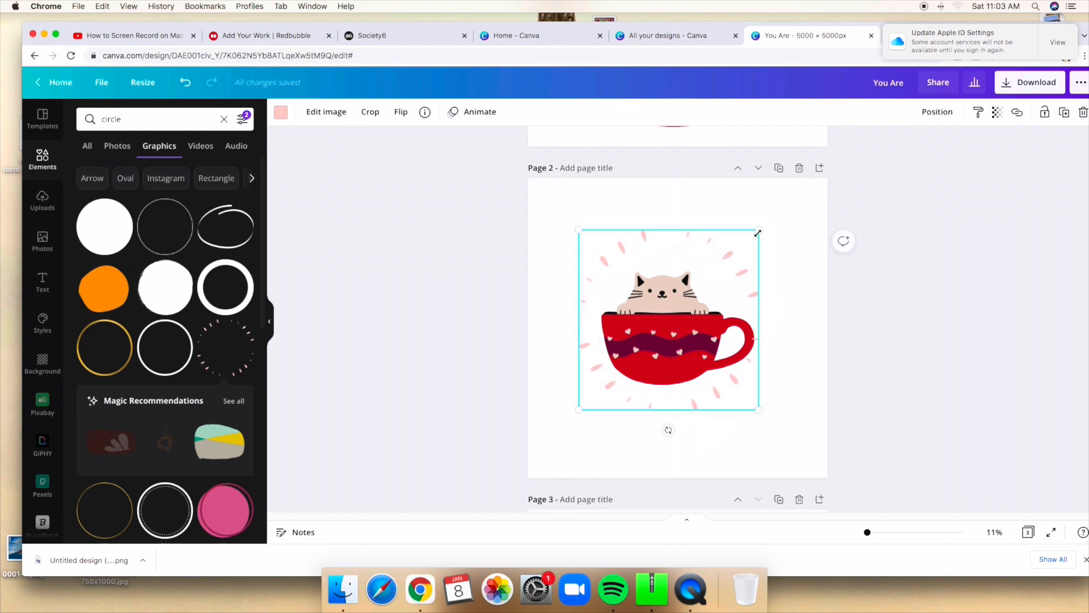
{"action": "left_click_drag", "start_coordinate": [757, 230], "coordinate": [795, 186]}
{"action": "left_click_drag", "start_coordinate": [770, 229], "coordinate": [755, 248]}
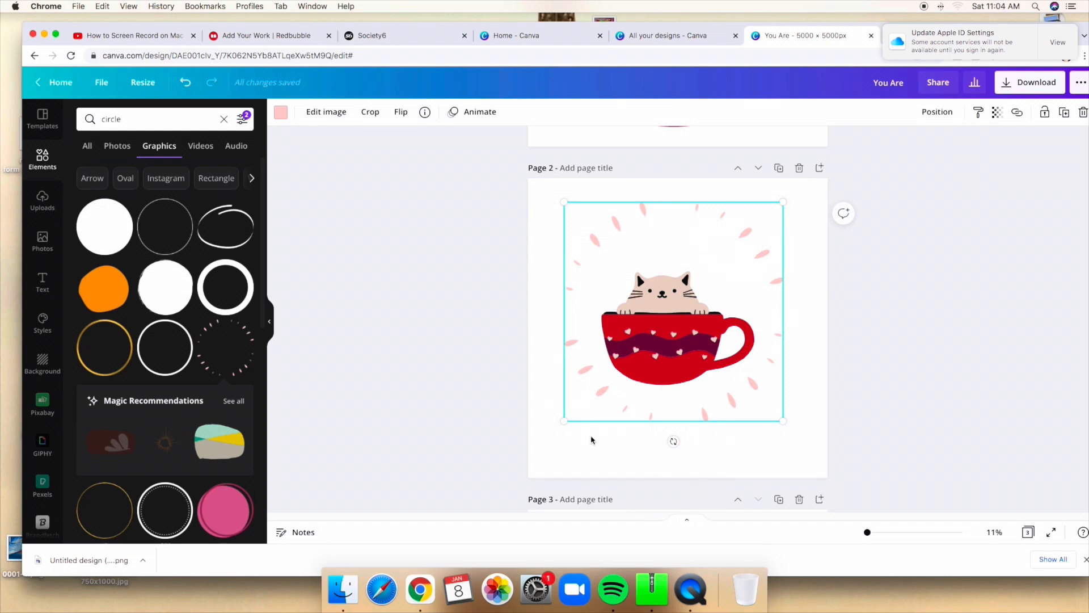
Compare page 2 with the designs on pages 1 and 3, and delete the ring of pink strokes.
{"action": "scroll", "coordinate": [706, 246], "scroll_direction": "up", "scroll_amount": 5}
{"action": "scroll", "coordinate": [707, 250], "scroll_direction": "down", "scroll_amount": 8}
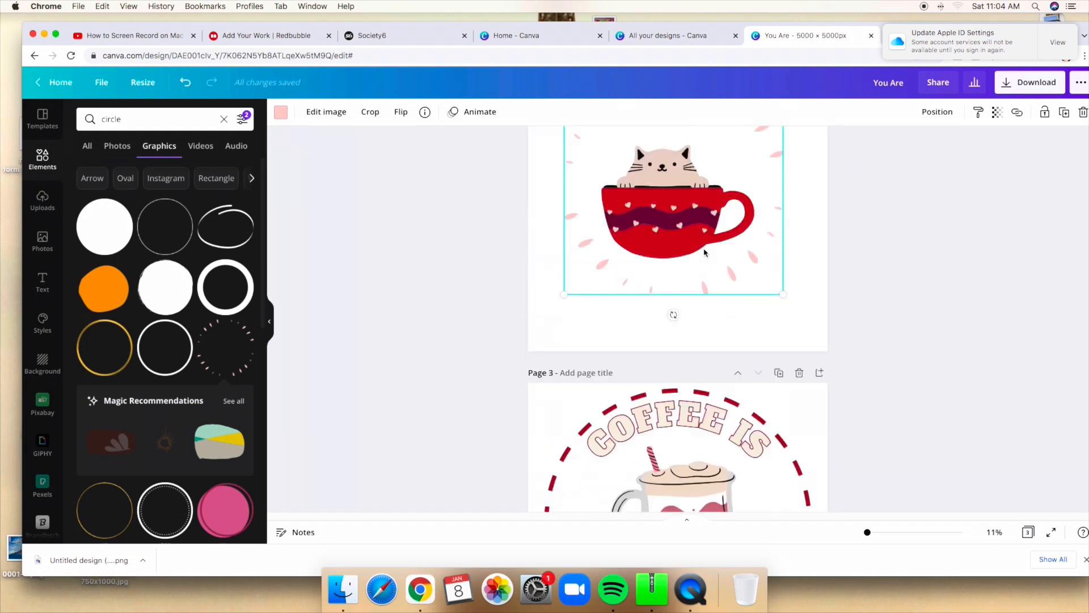
{"action": "scroll", "coordinate": [706, 253], "scroll_direction": "down", "scroll_amount": 3}
{"action": "scroll", "coordinate": [705, 253], "scroll_direction": "up", "scroll_amount": 12}
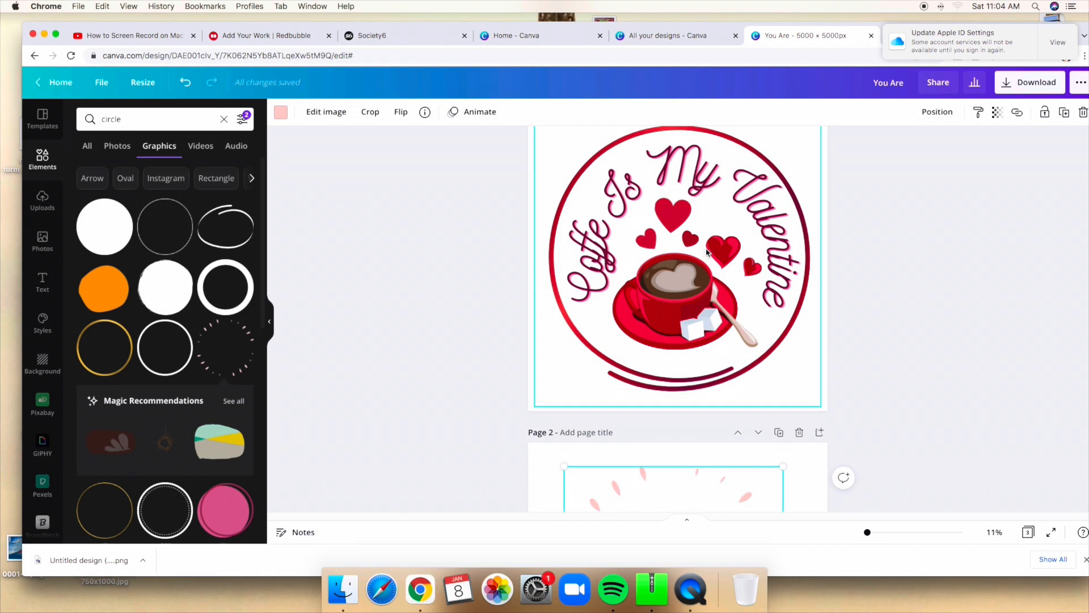
{"action": "scroll", "coordinate": [706, 251], "scroll_direction": "down", "scroll_amount": 4}
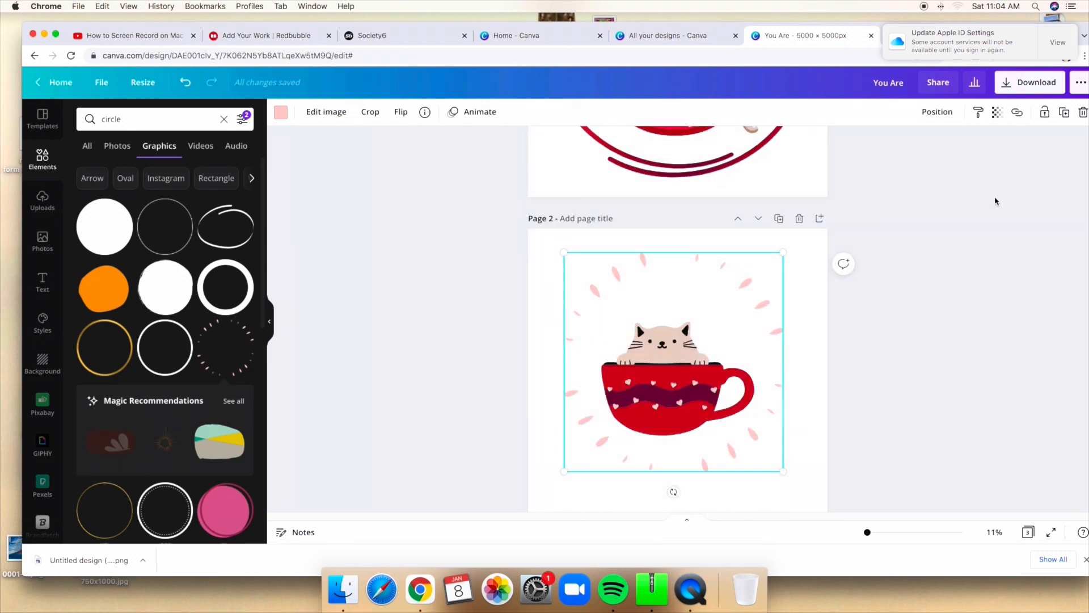
{"action": "left_click", "coordinate": [1083, 112]}
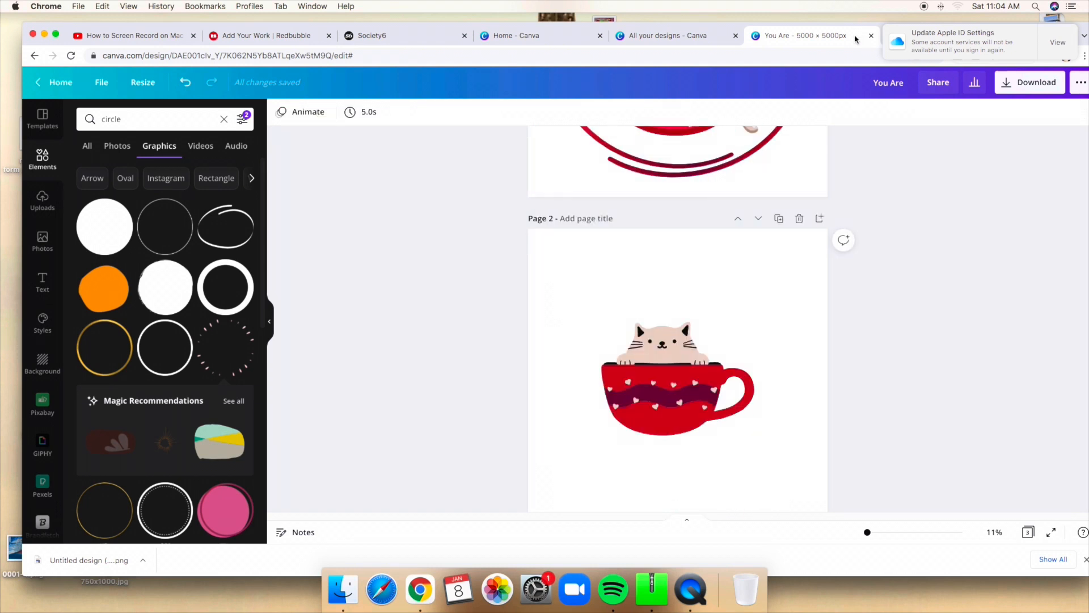
Add the white circle outline with a dotted inner ring to page 2, enlarge it to about 3,300 px, and position it around the cat mug.
{"action": "left_click_drag", "start_coordinate": [1087, 28], "coordinate": [1056, 17]}
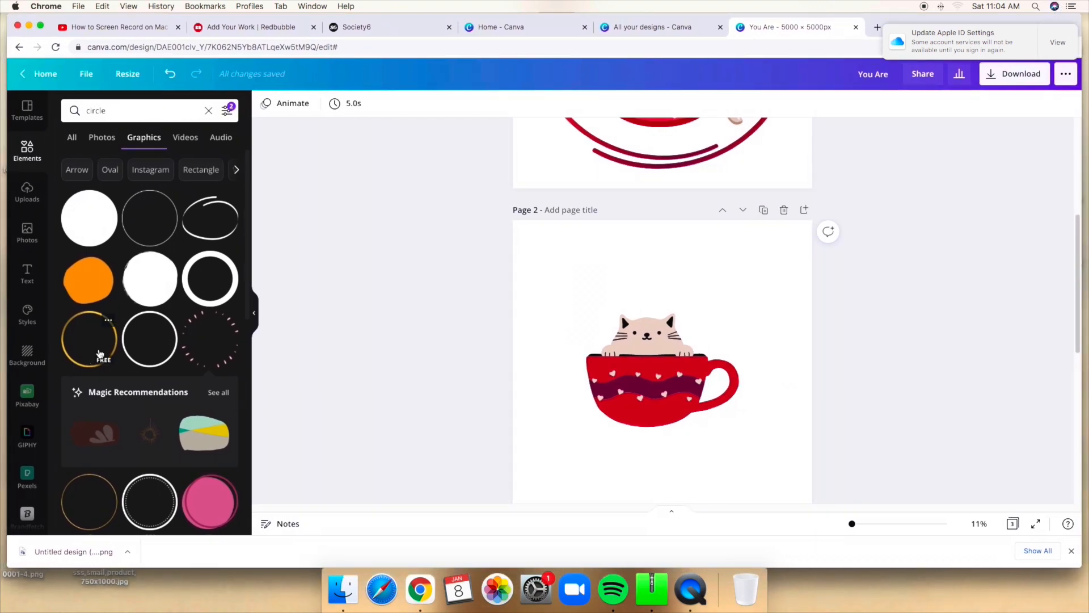
{"action": "scroll", "coordinate": [99, 353], "scroll_direction": "down", "scroll_amount": 5}
{"action": "left_click", "coordinate": [140, 339]}
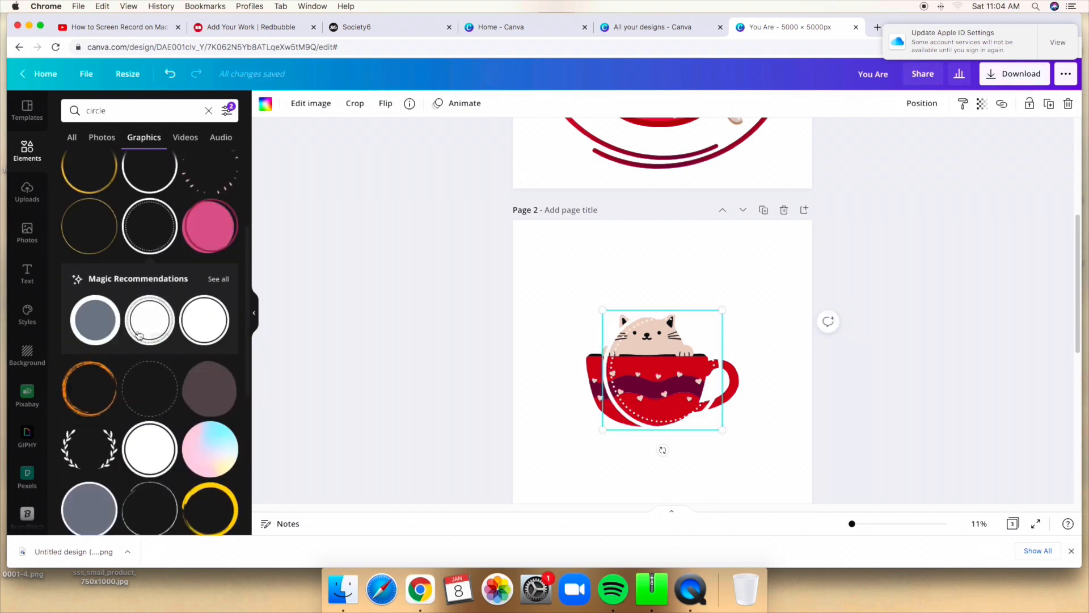
{"action": "left_click_drag", "start_coordinate": [720, 309], "coordinate": [856, 277]}
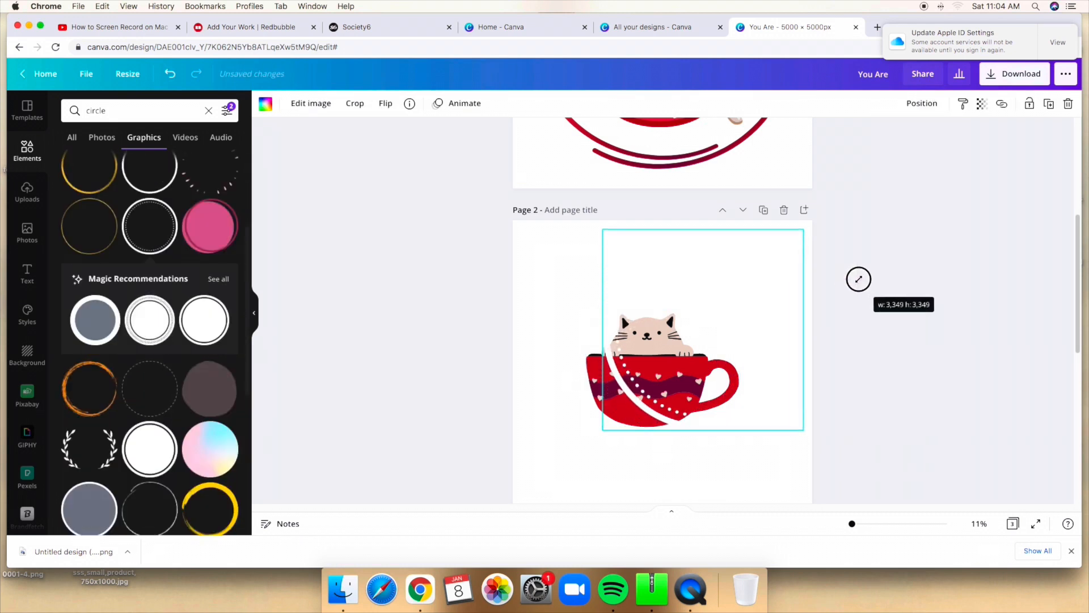
{"action": "left_click_drag", "start_coordinate": [751, 296], "coordinate": [710, 327]}
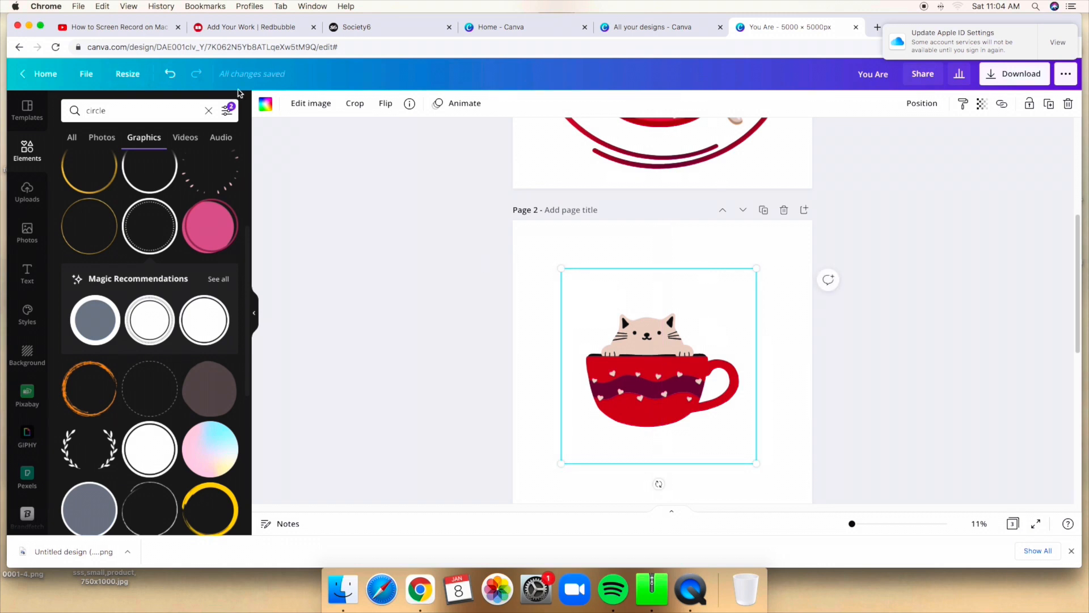
Recolor the dotted circle outline with the crimson red from the document colors.
{"action": "left_click", "coordinate": [265, 105]}
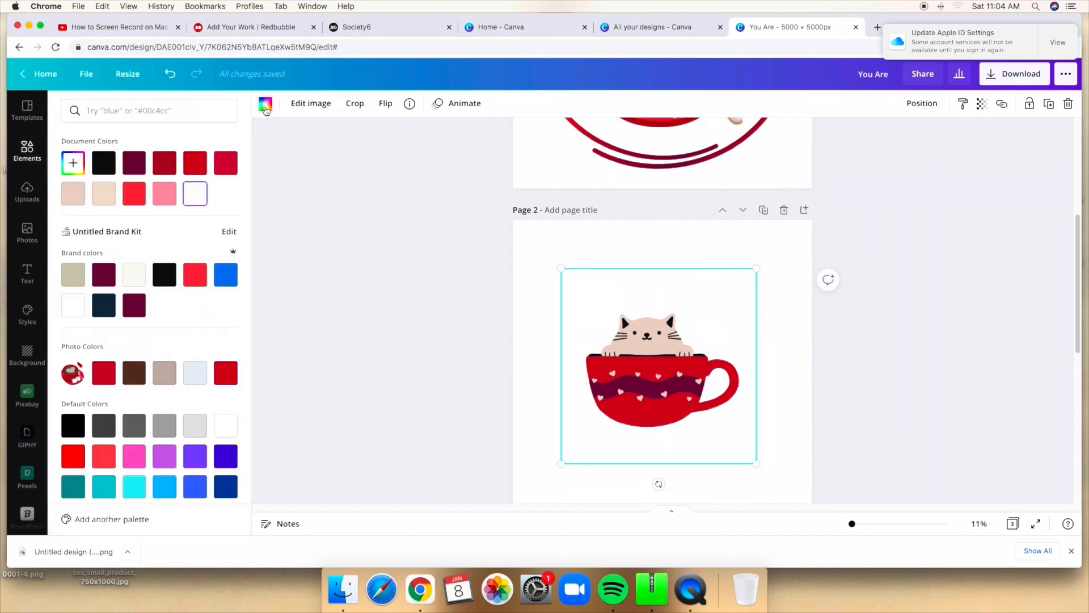
{"action": "left_click", "coordinate": [227, 163]}
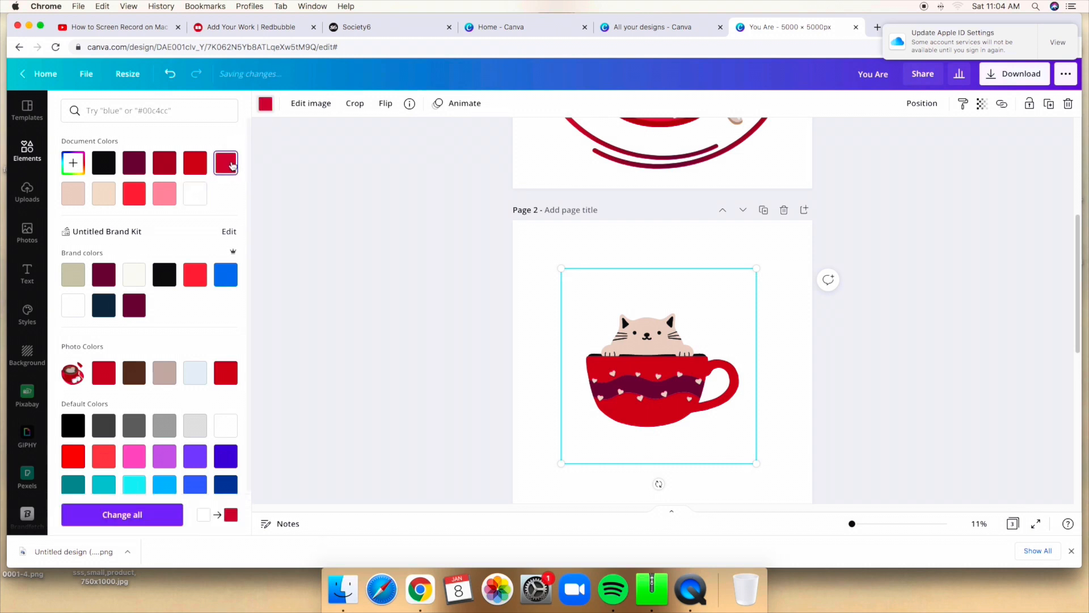
Try pink, burgundy, black, beige and bright red on the dotted circle outline, return to burgundy, and enlarge the circle around the cat mug.
{"action": "left_click", "coordinate": [164, 194]}
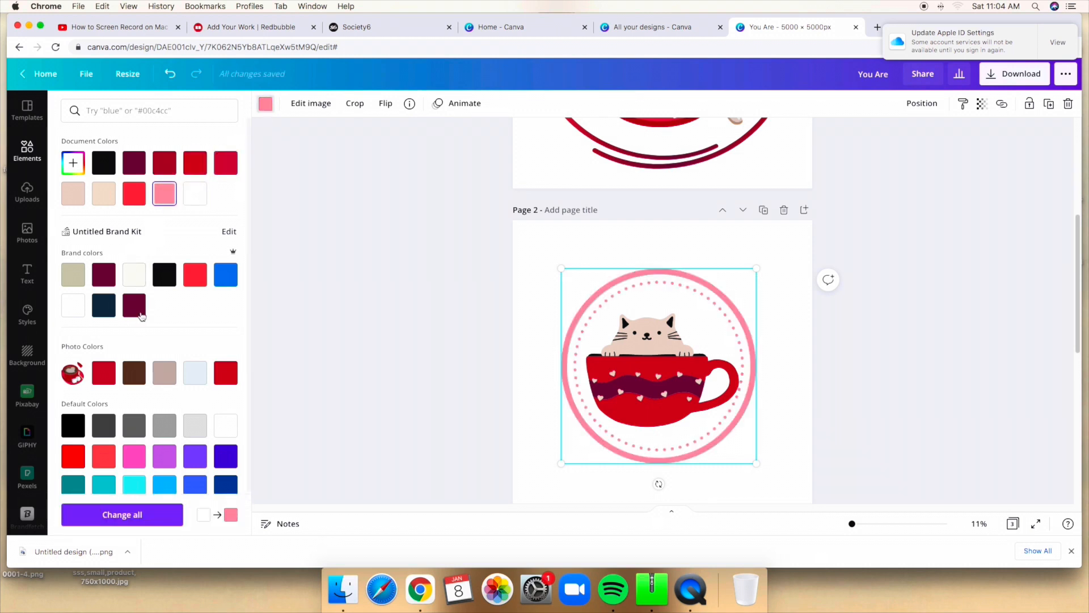
{"action": "left_click", "coordinate": [136, 312]}
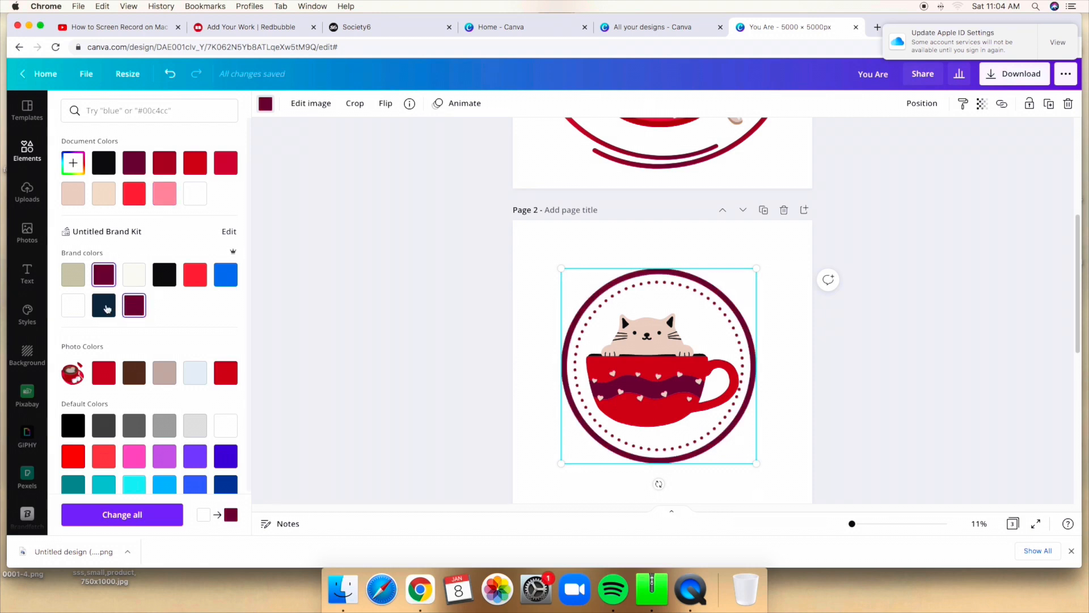
{"action": "left_click", "coordinate": [164, 275]}
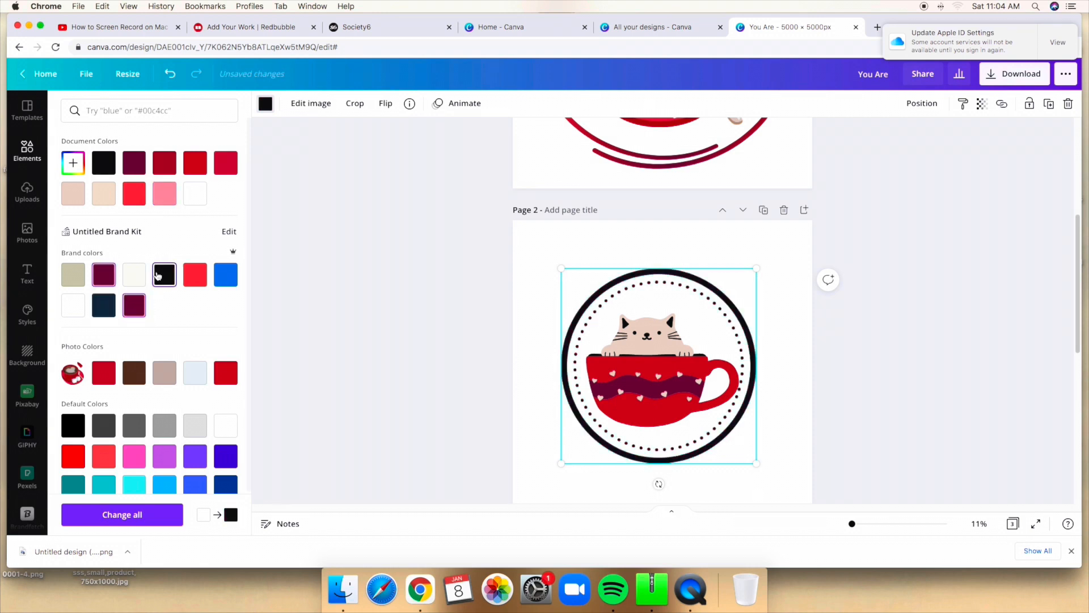
{"action": "left_click", "coordinate": [81, 282]}
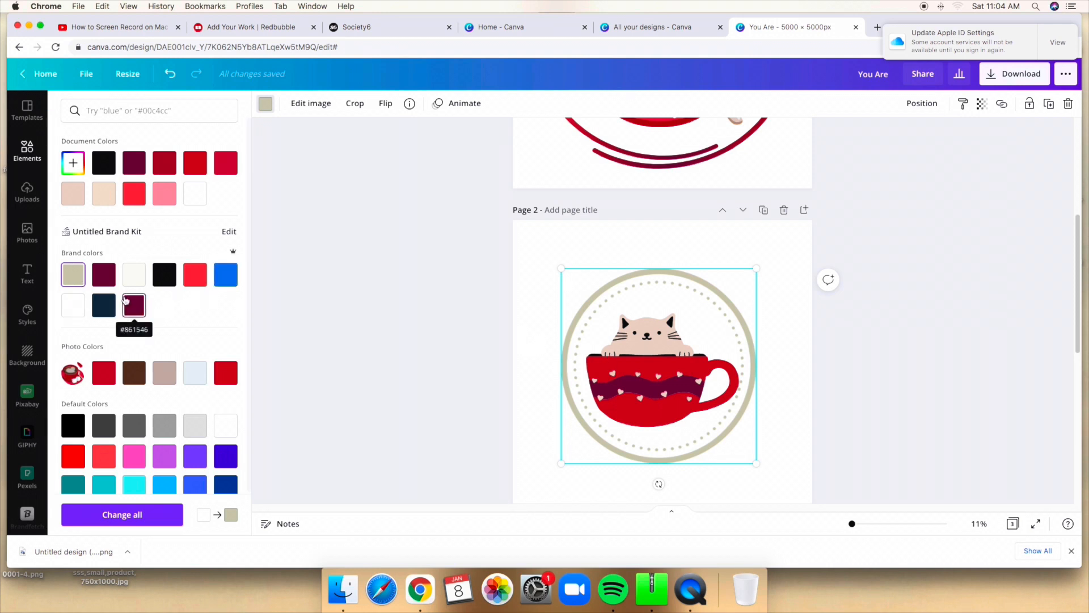
{"action": "left_click", "coordinate": [193, 281]}
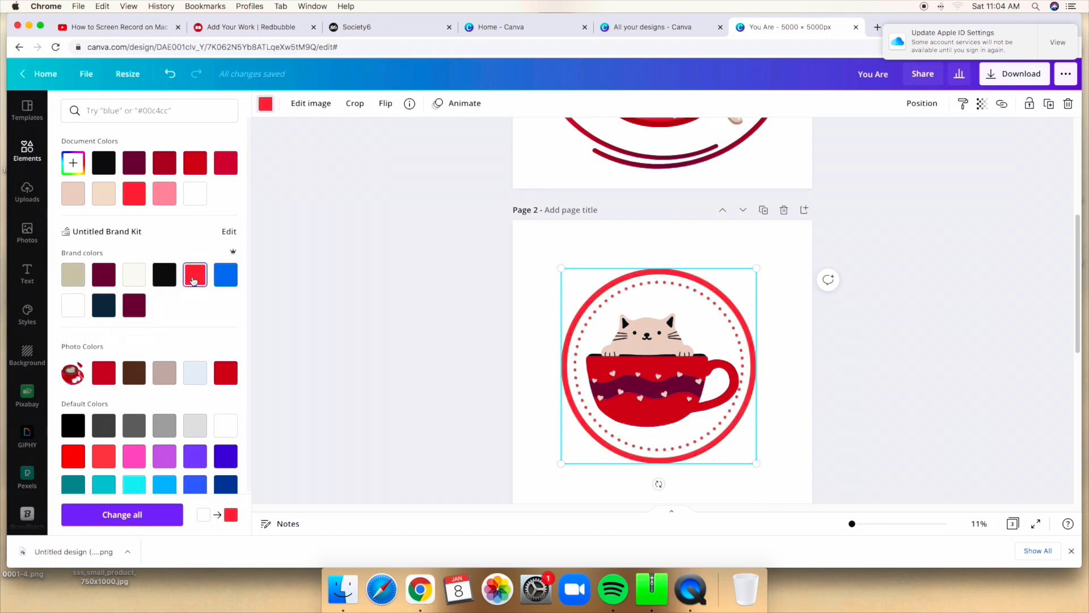
{"action": "left_click", "coordinate": [134, 305]}
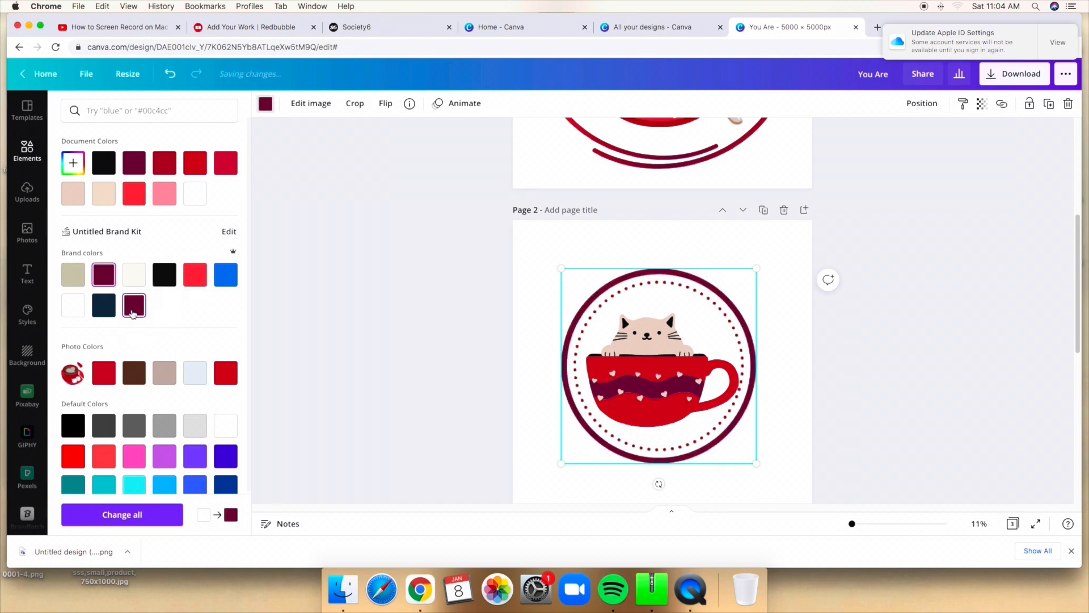
{"action": "mouse_move", "coordinate": [751, 274]}
{"action": "left_mouse_down"}
{"action": "mouse_move", "coordinate": [807, 256]}
{"action": "mouse_move", "coordinate": [743, 274]}
{"action": "left_mouse_up"}
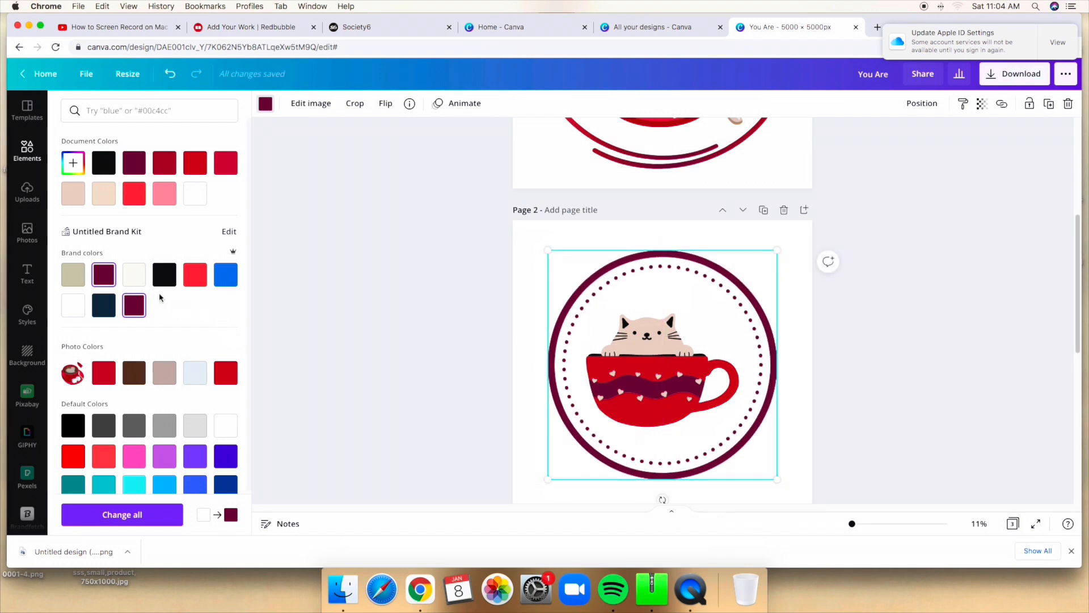
Try brown, taupe, bright red, cream, black and pink on the enlarged dotted circle, and return it to the crimson document color.
{"action": "left_click", "coordinate": [135, 373]}
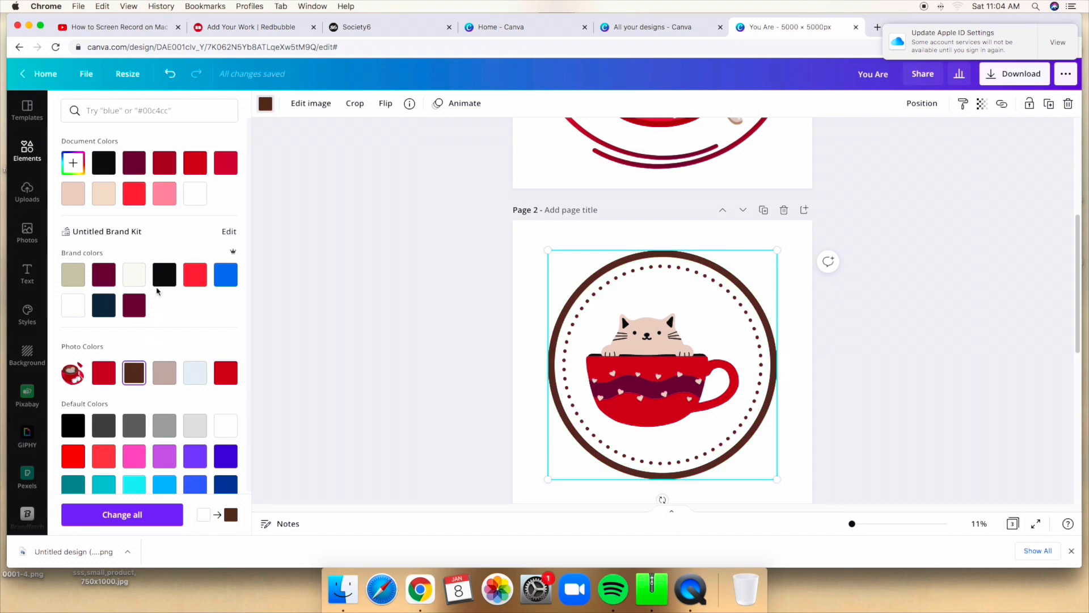
{"action": "left_click", "coordinate": [165, 374]}
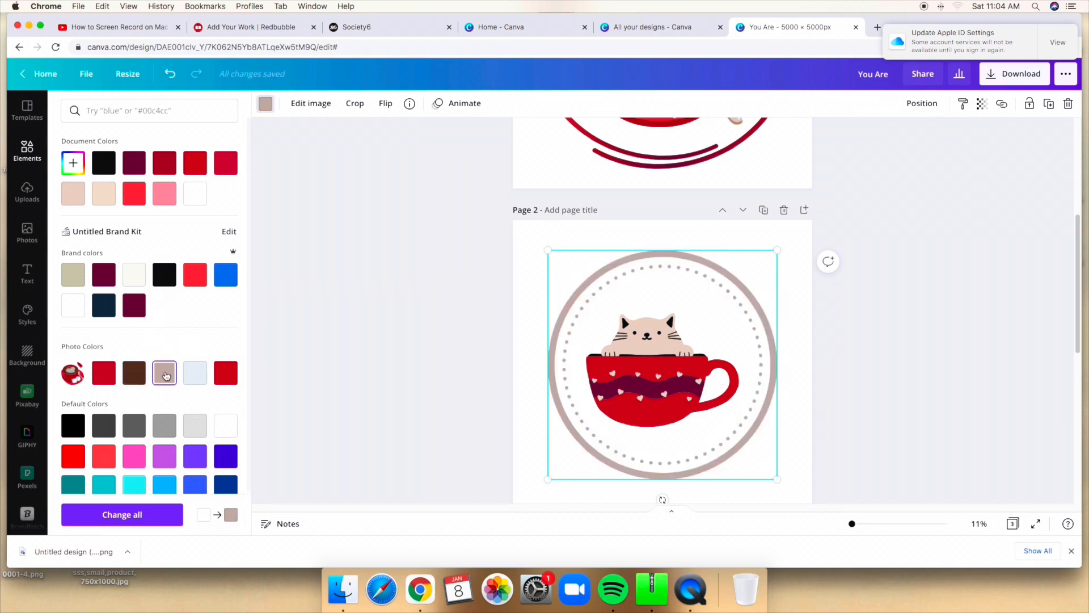
{"action": "left_click", "coordinate": [196, 275]}
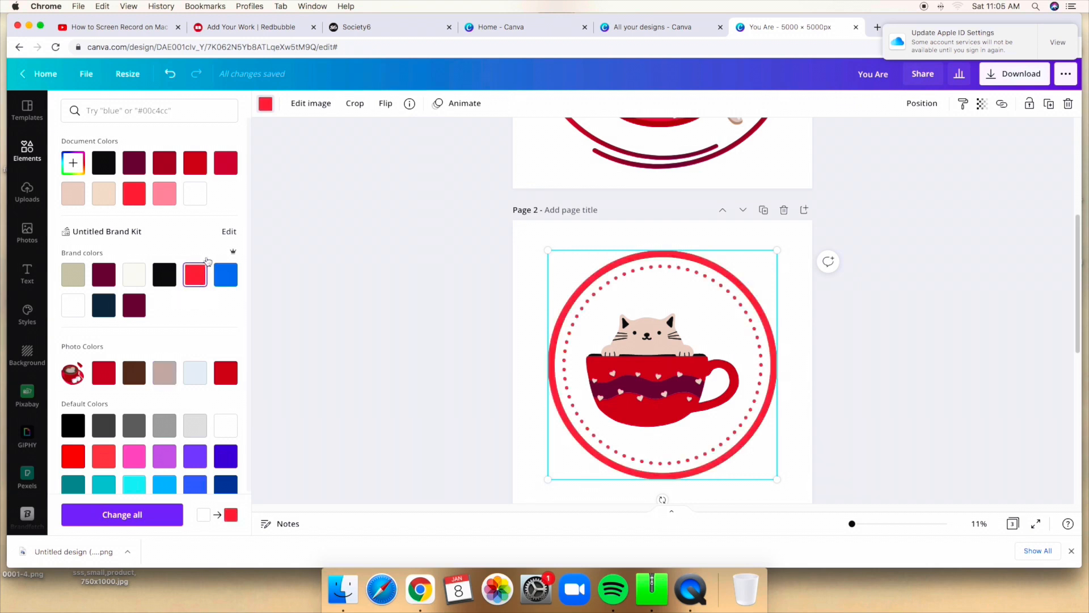
{"action": "left_click", "coordinate": [226, 164]}
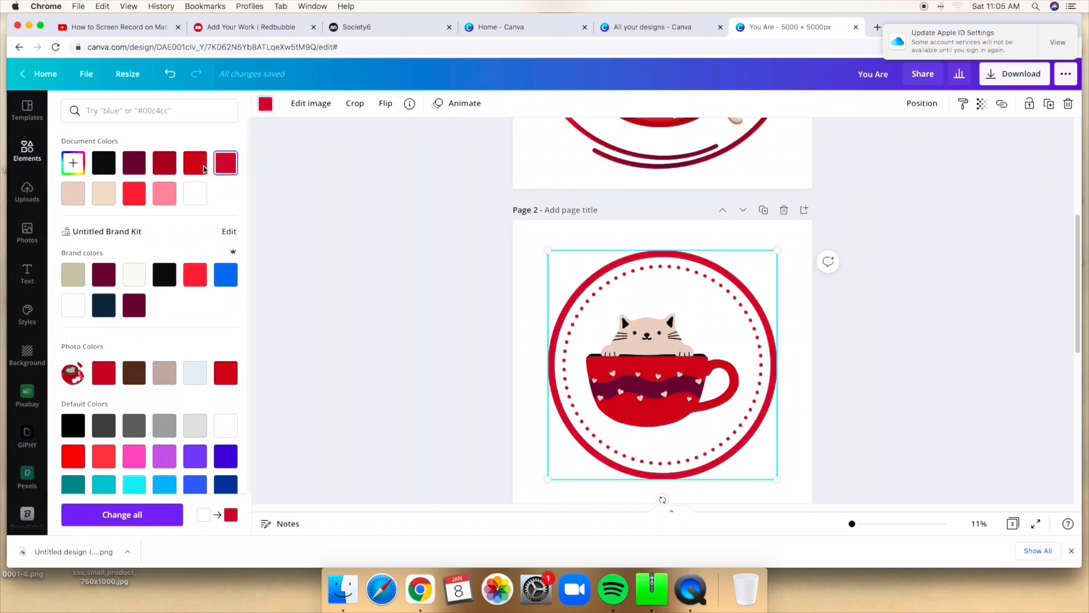
{"action": "left_click", "coordinate": [109, 197]}
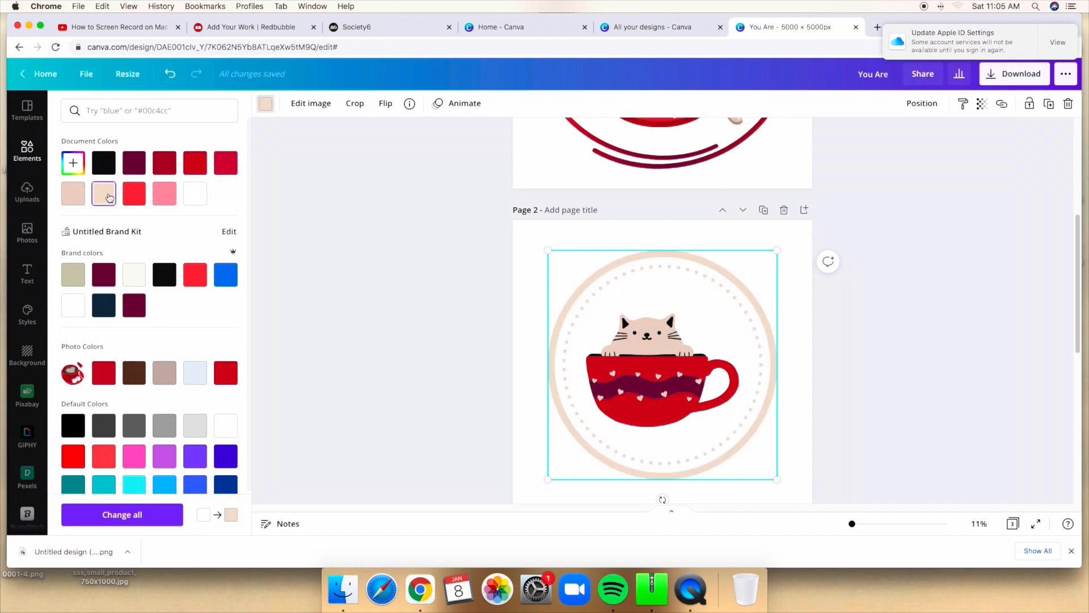
{"action": "left_click", "coordinate": [74, 194]}
{"action": "left_click", "coordinate": [112, 164]}
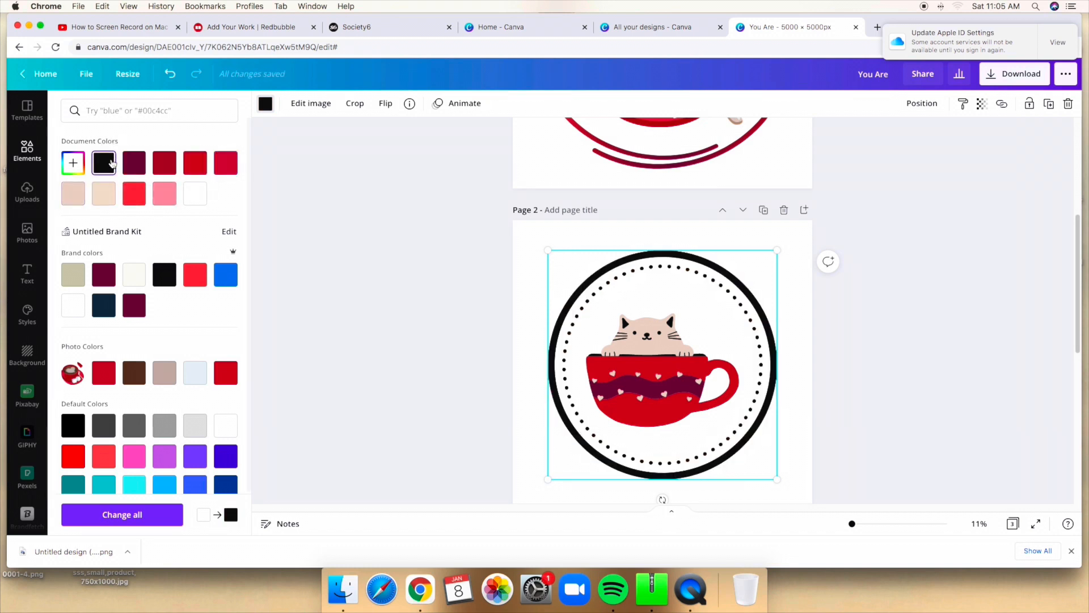
{"action": "left_click", "coordinate": [168, 199]}
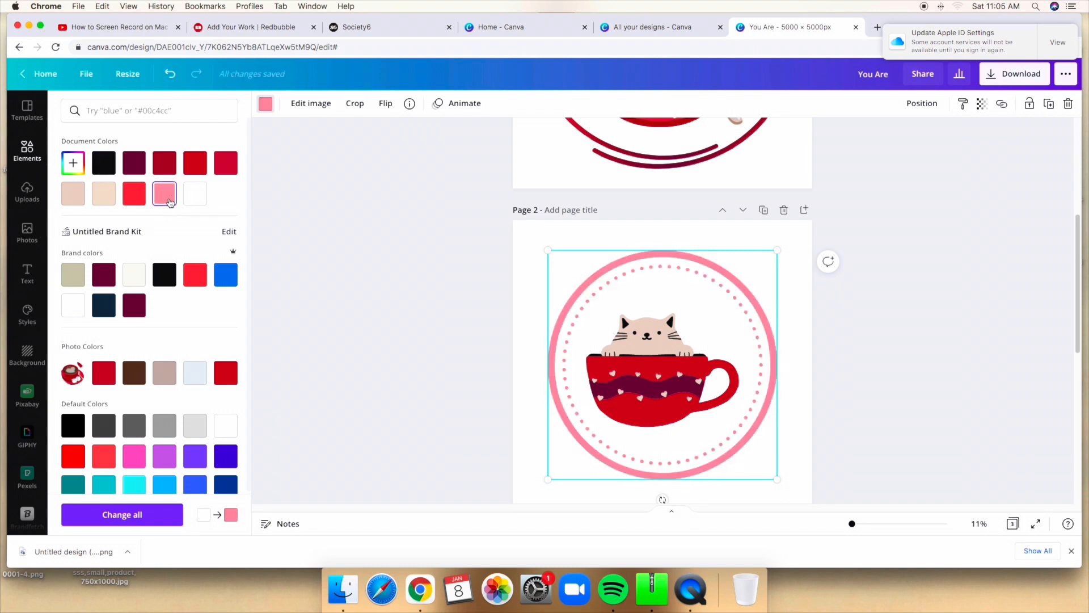
{"action": "left_click", "coordinate": [223, 165]}
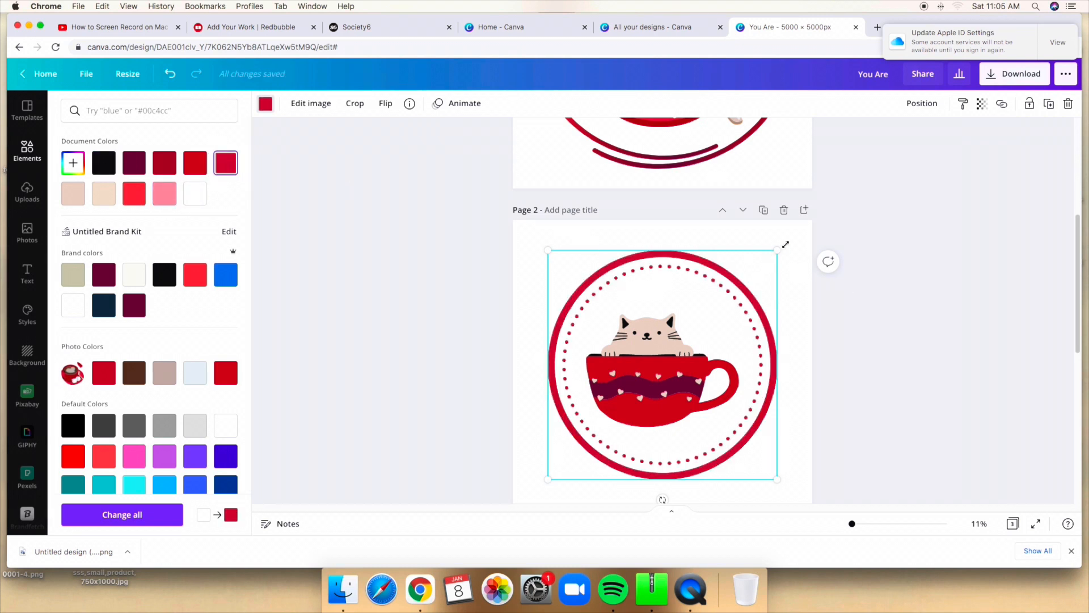
Try the dotted circle at about 4,616 px centered on page 2, and delete it so only the cat mug remains.
{"action": "mouse_move", "coordinate": [779, 250]}
{"action": "left_mouse_down"}
{"action": "mouse_move", "coordinate": [826, 231]}
{"action": "mouse_move", "coordinate": [802, 227]}
{"action": "mouse_move", "coordinate": [777, 261]}
{"action": "left_mouse_up"}
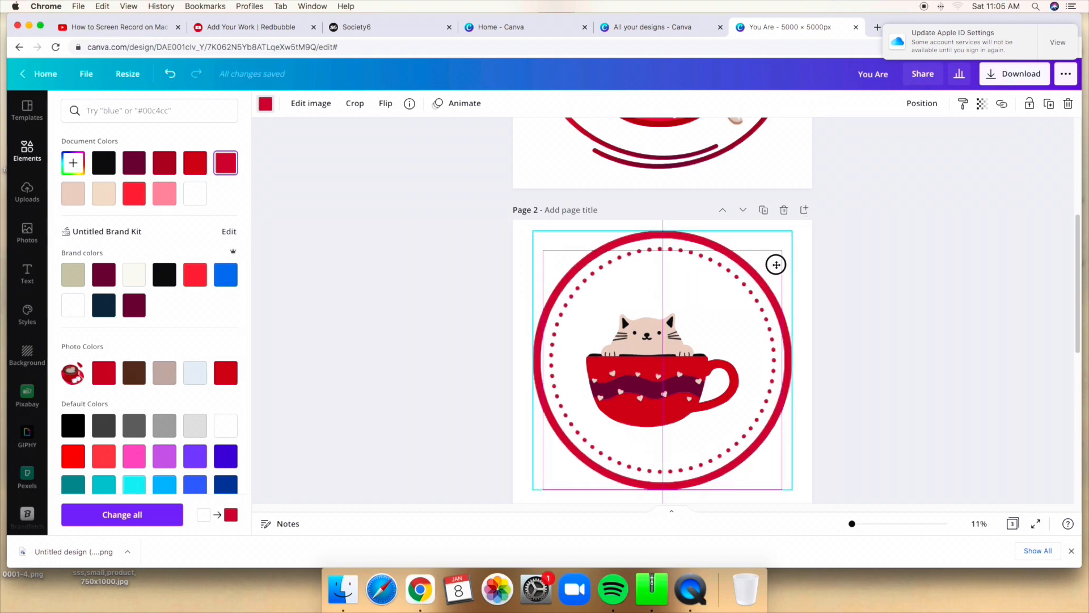
{"action": "left_click_drag", "start_coordinate": [776, 264], "coordinate": [807, 220]}
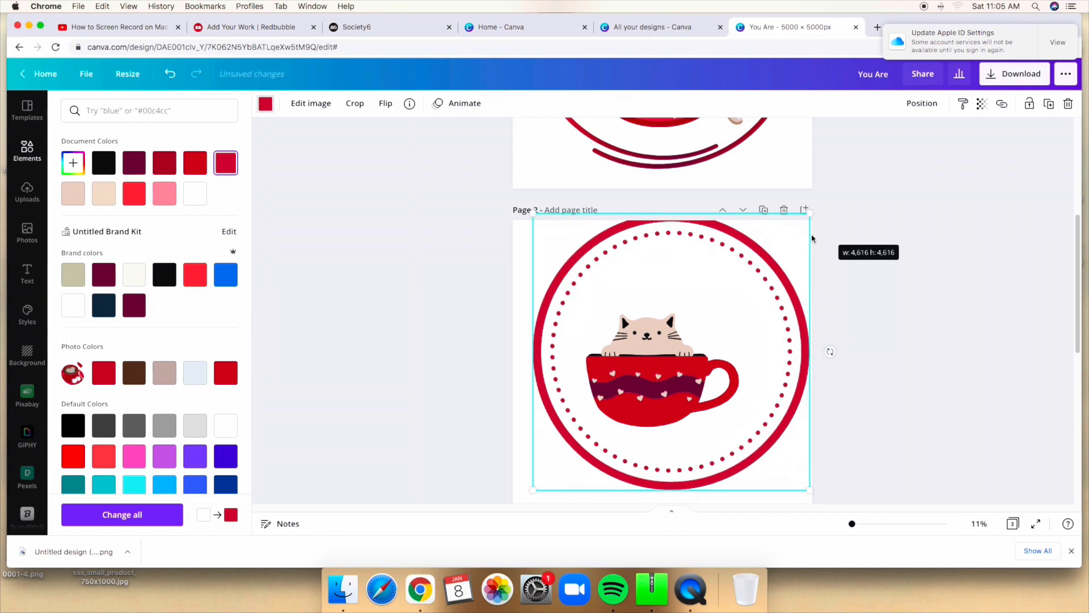
{"action": "scroll", "coordinate": [924, 334], "scroll_direction": "down", "scroll_amount": 2}
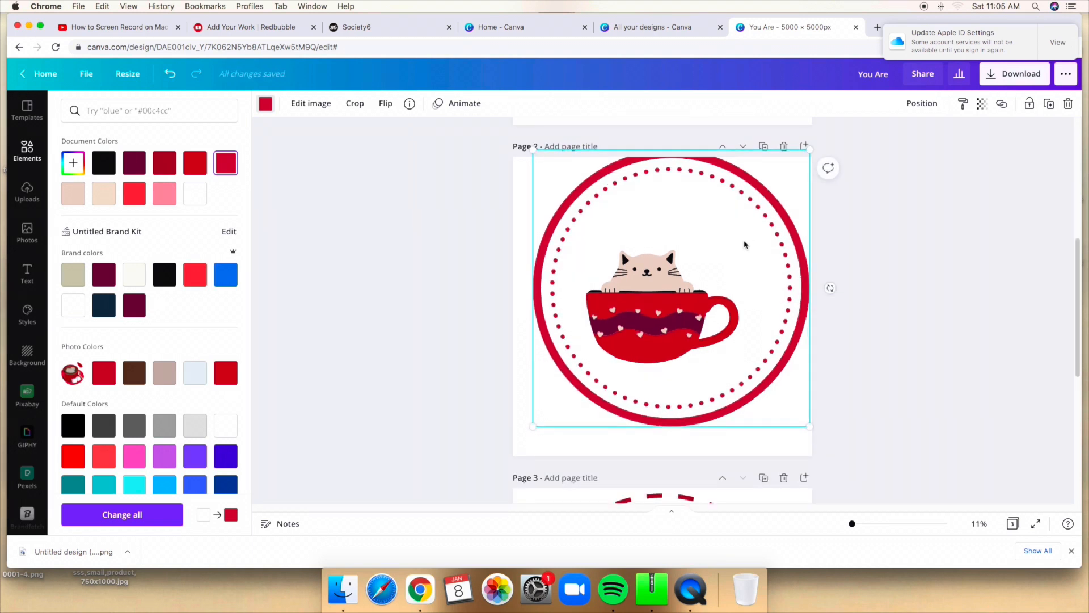
{"action": "left_click_drag", "start_coordinate": [745, 244], "coordinate": [744, 245]}
{"action": "left_click_drag", "start_coordinate": [743, 248], "coordinate": [742, 248]}
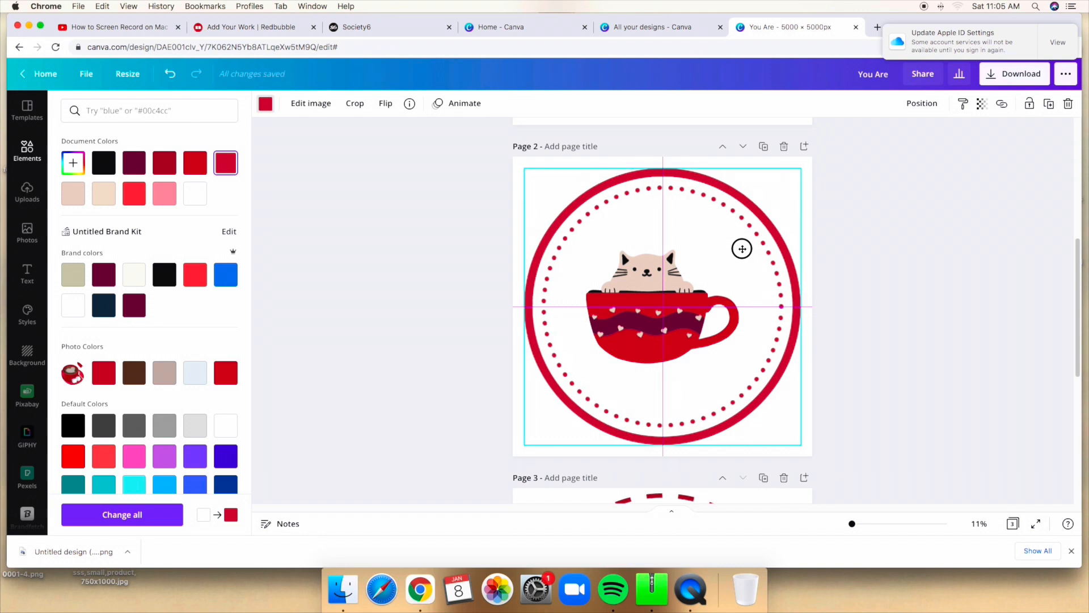
{"action": "left_click_drag", "start_coordinate": [679, 302], "coordinate": [680, 306]}
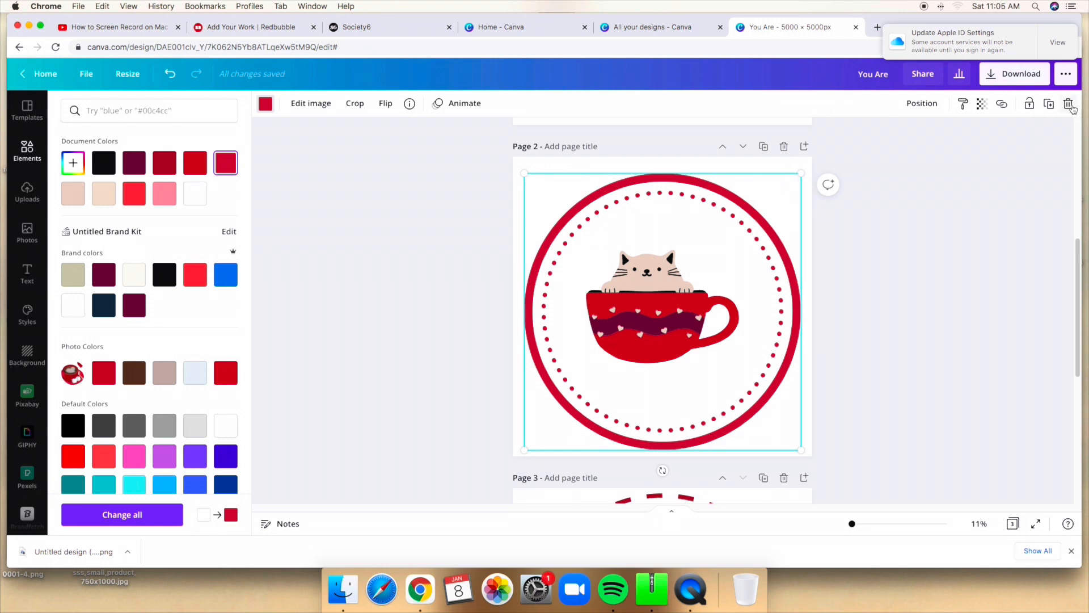
{"action": "left_click", "coordinate": [1069, 104]}
{"action": "left_click", "coordinate": [681, 346]}
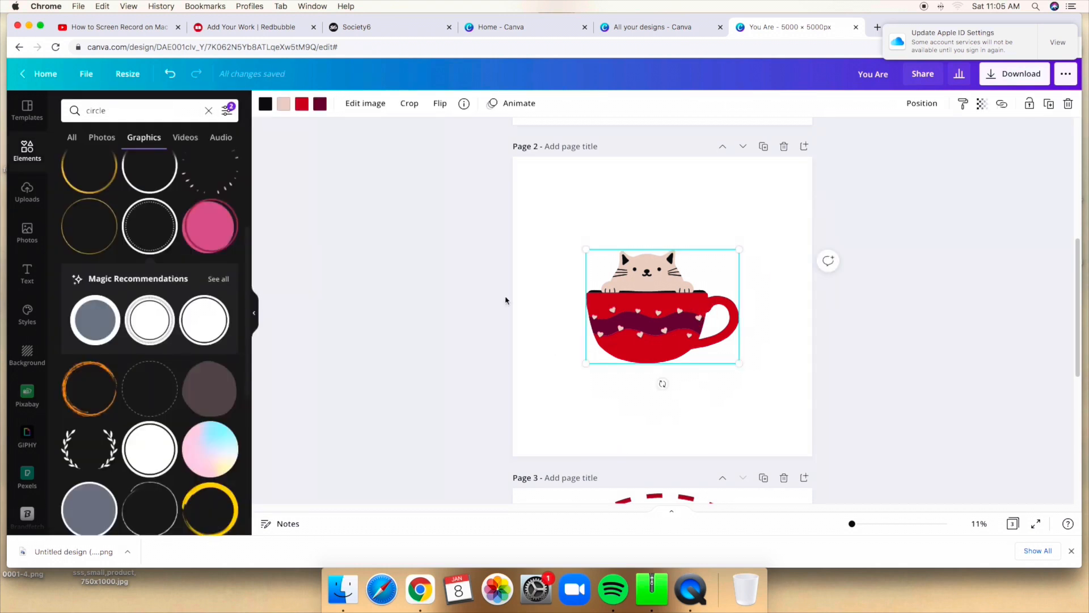
Browse the font combinations and add the free "welcome little one!" text design to page 2.
{"action": "left_click", "coordinate": [23, 276]}
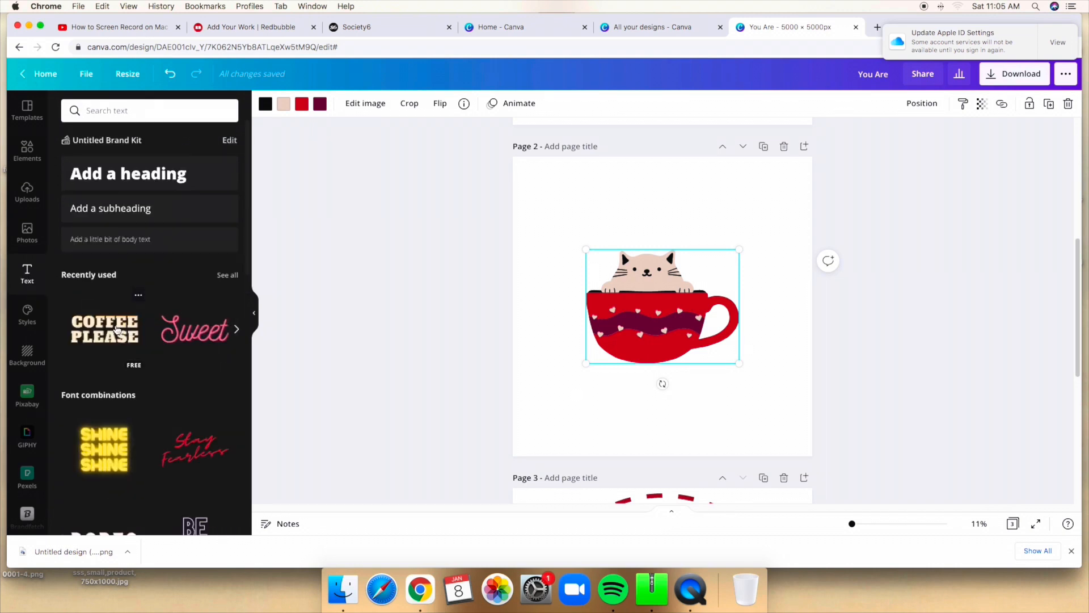
{"action": "scroll", "coordinate": [172, 340], "scroll_direction": "down", "scroll_amount": 3}
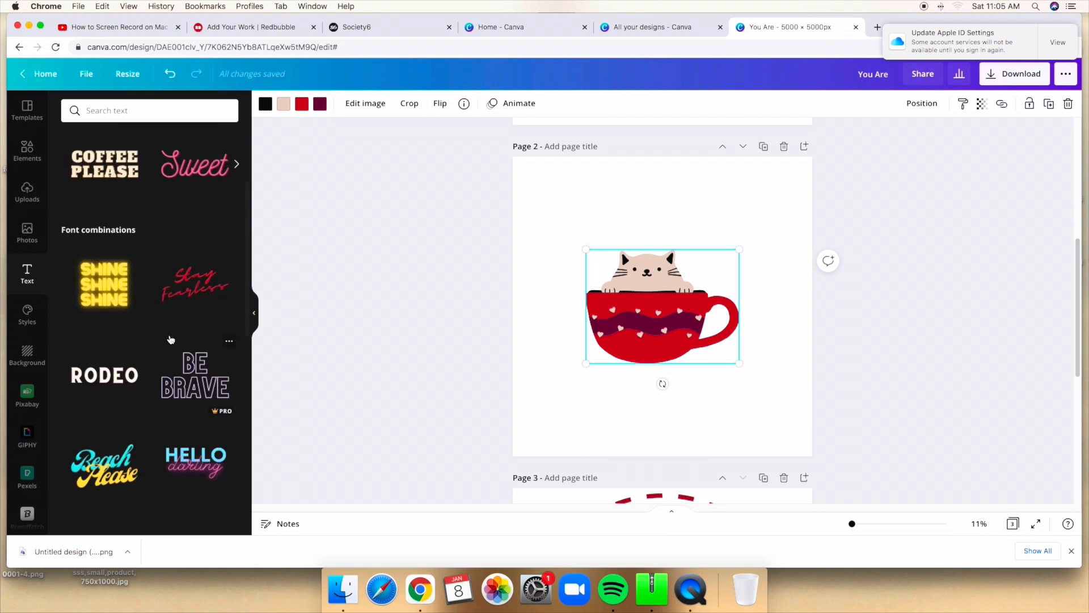
{"action": "scroll", "coordinate": [170, 339], "scroll_direction": "down", "scroll_amount": 4}
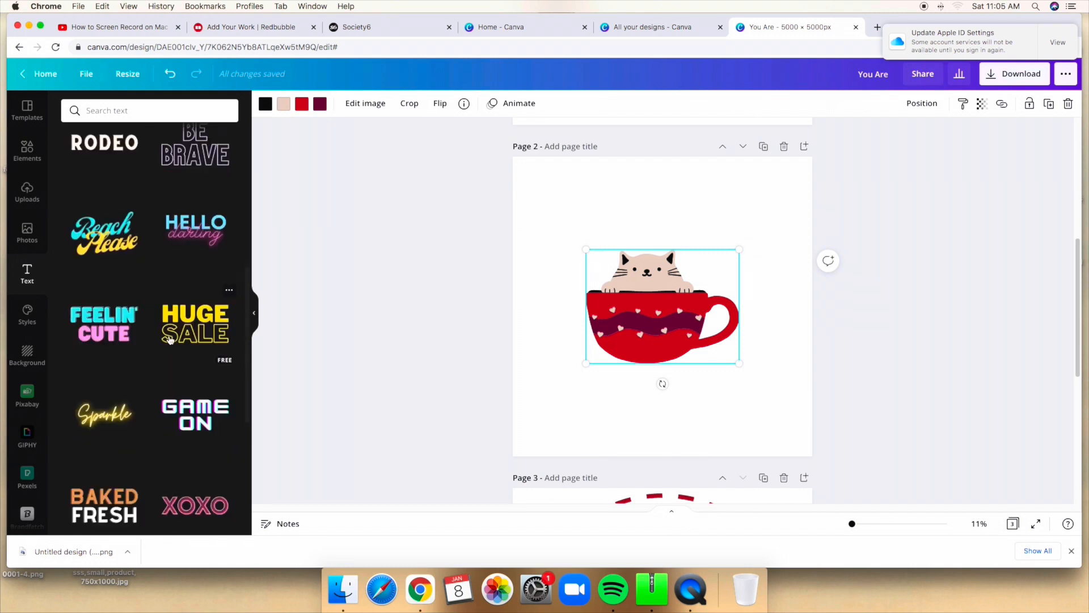
{"action": "scroll", "coordinate": [170, 339], "scroll_direction": "down", "scroll_amount": 4}
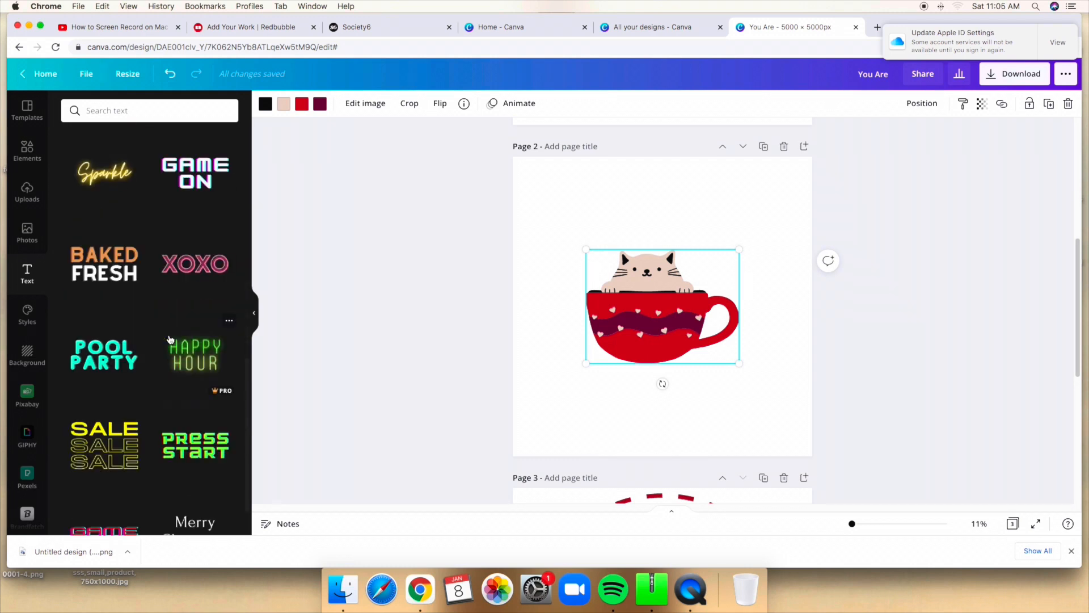
{"action": "scroll", "coordinate": [171, 339], "scroll_direction": "down", "scroll_amount": 6}
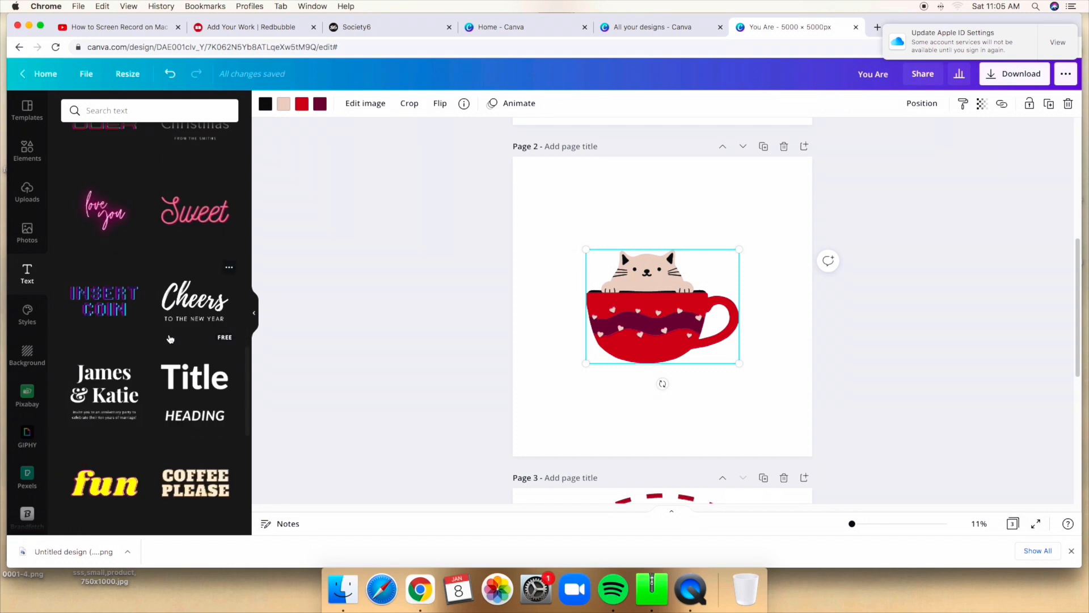
{"action": "scroll", "coordinate": [170, 339], "scroll_direction": "down", "scroll_amount": 3}
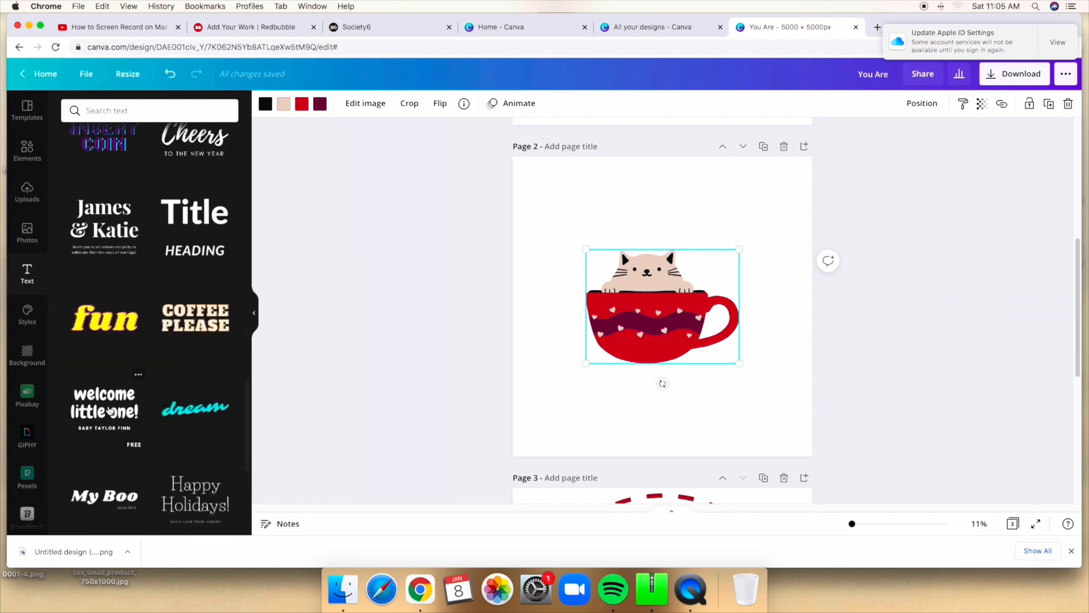
{"action": "left_click", "coordinate": [109, 410]}
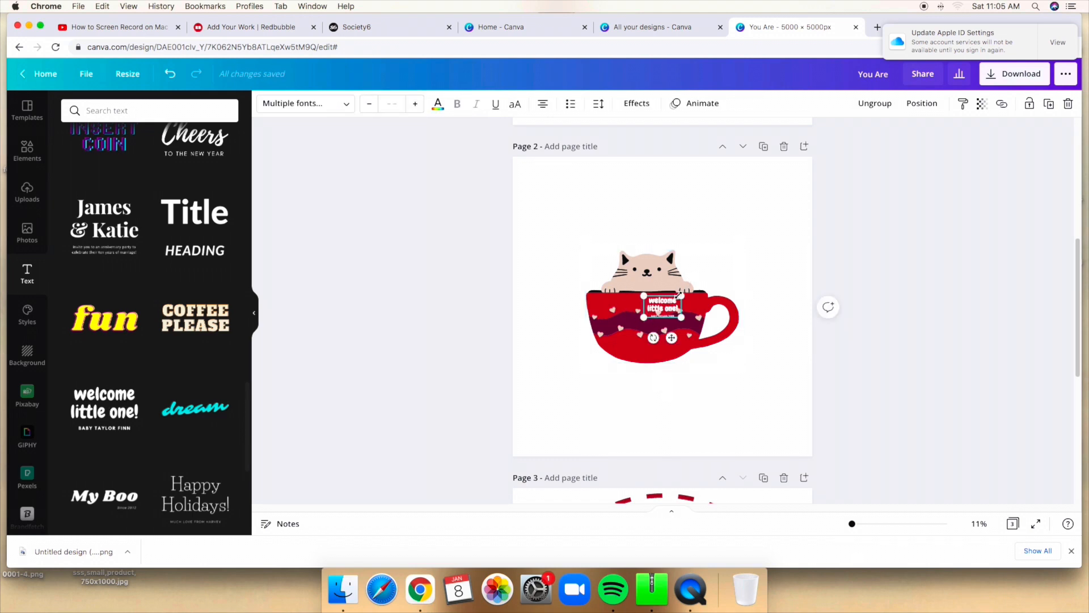
Enlarge the "welcome little one!" text group, position it over the cat mug, and delete only its small name line.
{"action": "left_click_drag", "start_coordinate": [682, 296], "coordinate": [842, 257]}
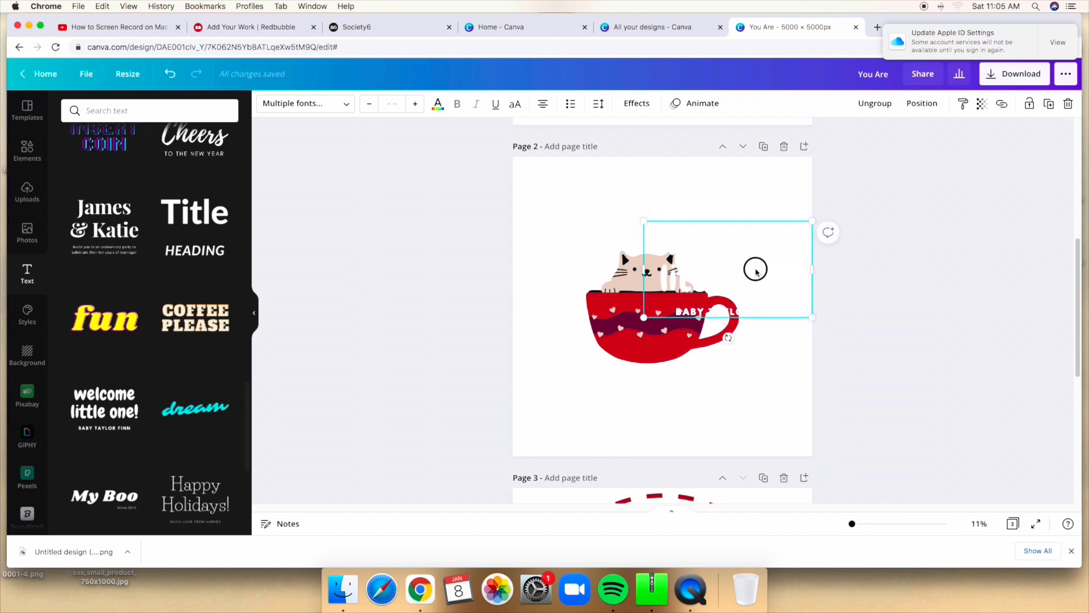
{"action": "left_click_drag", "start_coordinate": [757, 268], "coordinate": [678, 317]}
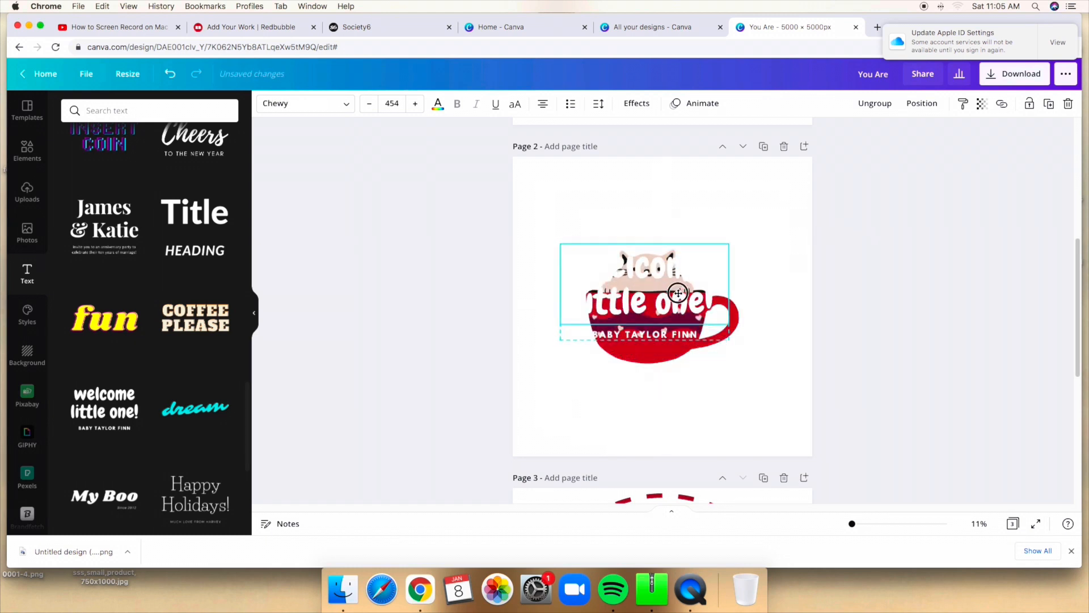
{"action": "left_click", "coordinate": [704, 335]}
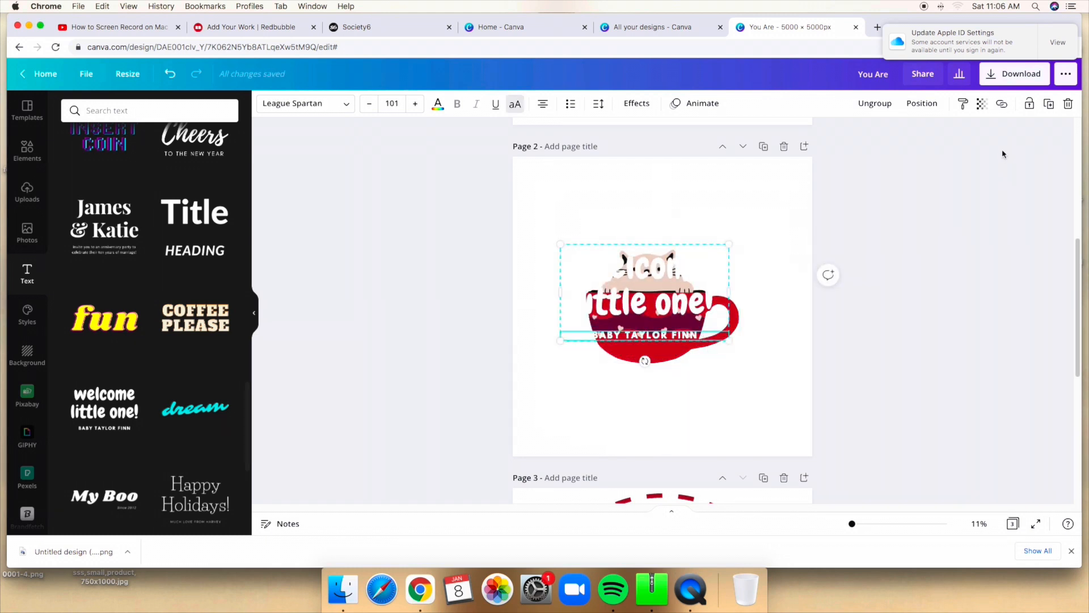
{"action": "left_click", "coordinate": [1069, 104]}
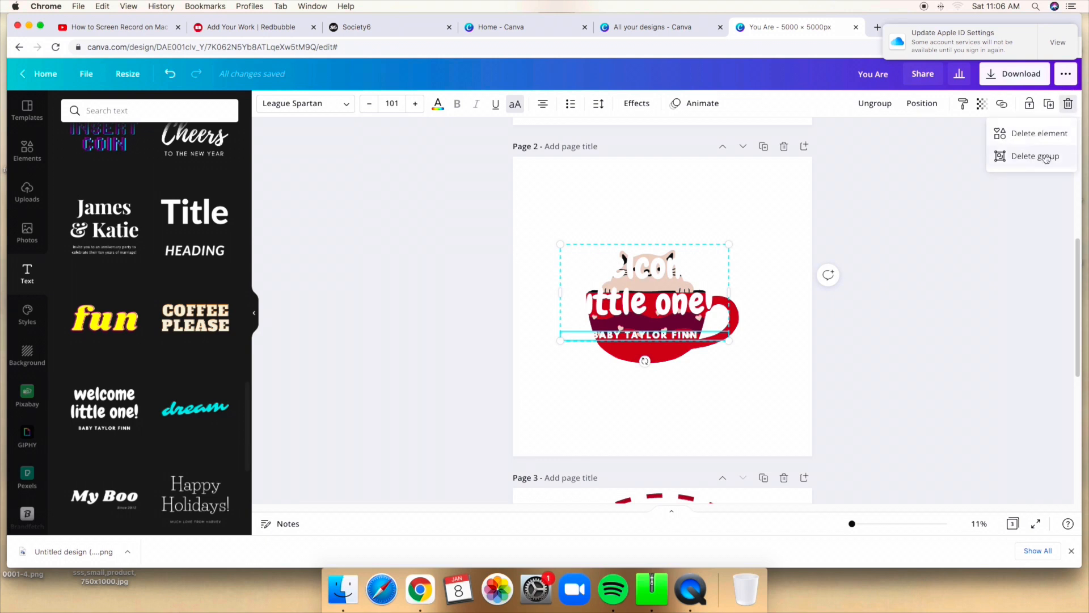
{"action": "left_click", "coordinate": [1045, 134]}
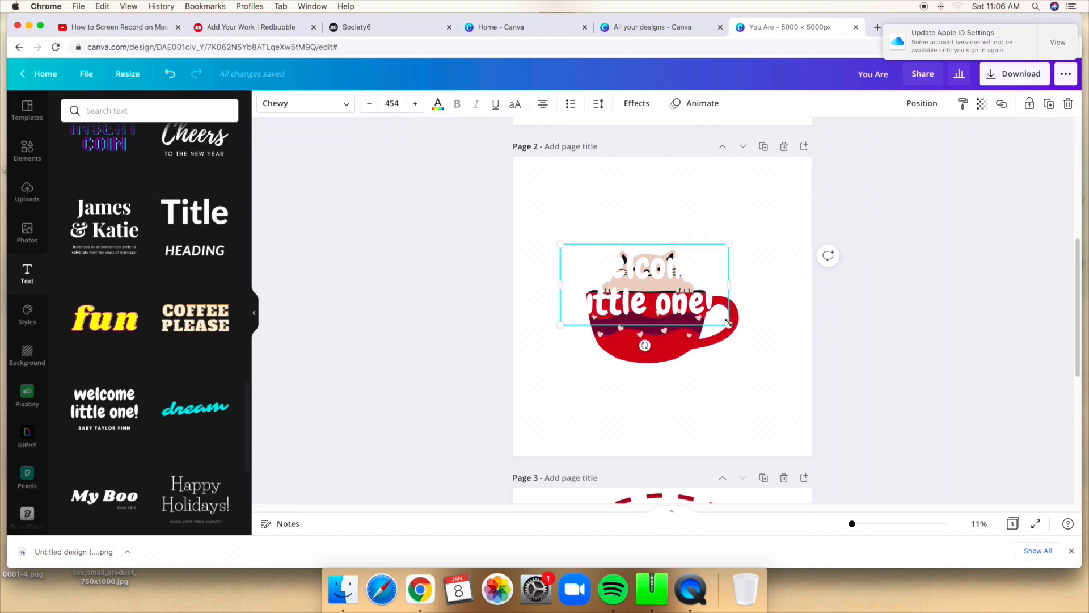
Enlarge the "welcome little one!" text to size 598, shift it up over the cat, try pink, and color it dark burgundy.
{"action": "left_click_drag", "start_coordinate": [728, 323], "coordinate": [773, 362]}
{"action": "left_click_drag", "start_coordinate": [721, 310], "coordinate": [713, 275]}
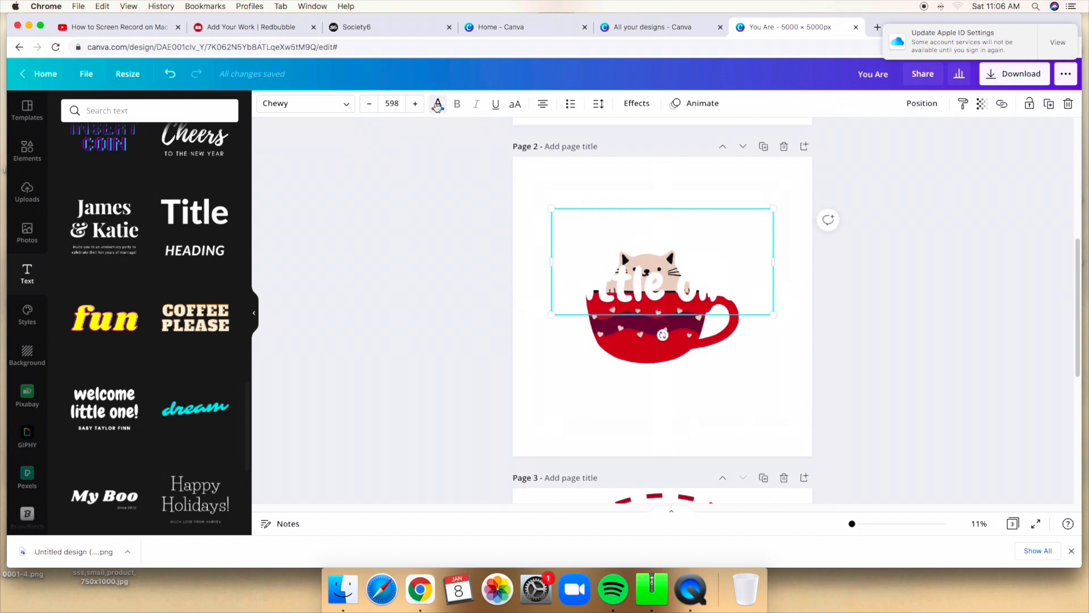
{"action": "left_click", "coordinate": [437, 105]}
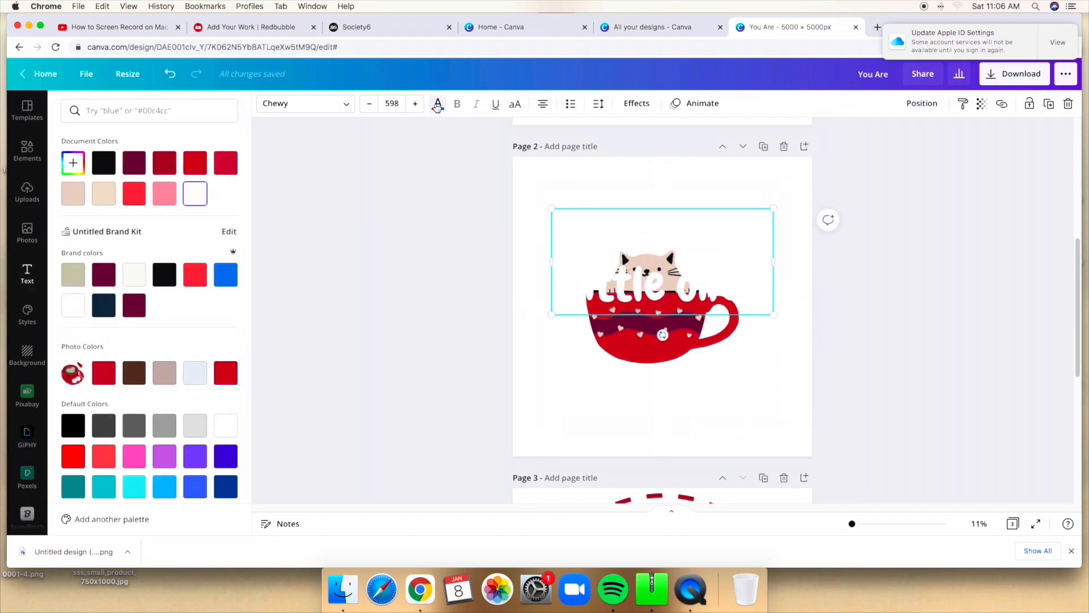
{"action": "left_click", "coordinate": [135, 163]}
{"action": "left_click", "coordinate": [167, 200]}
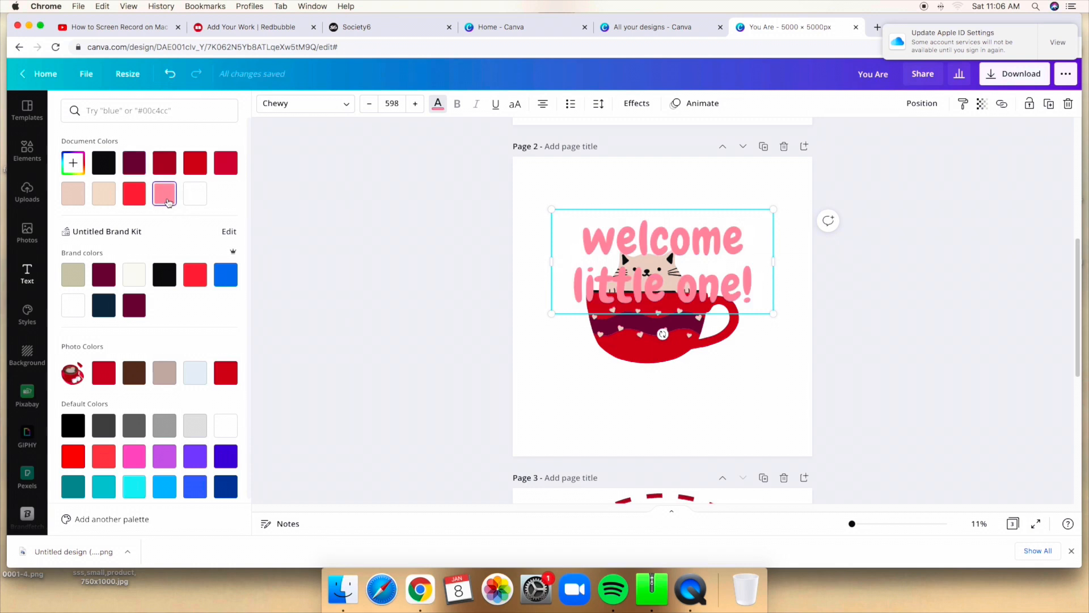
{"action": "left_click", "coordinate": [134, 163]}
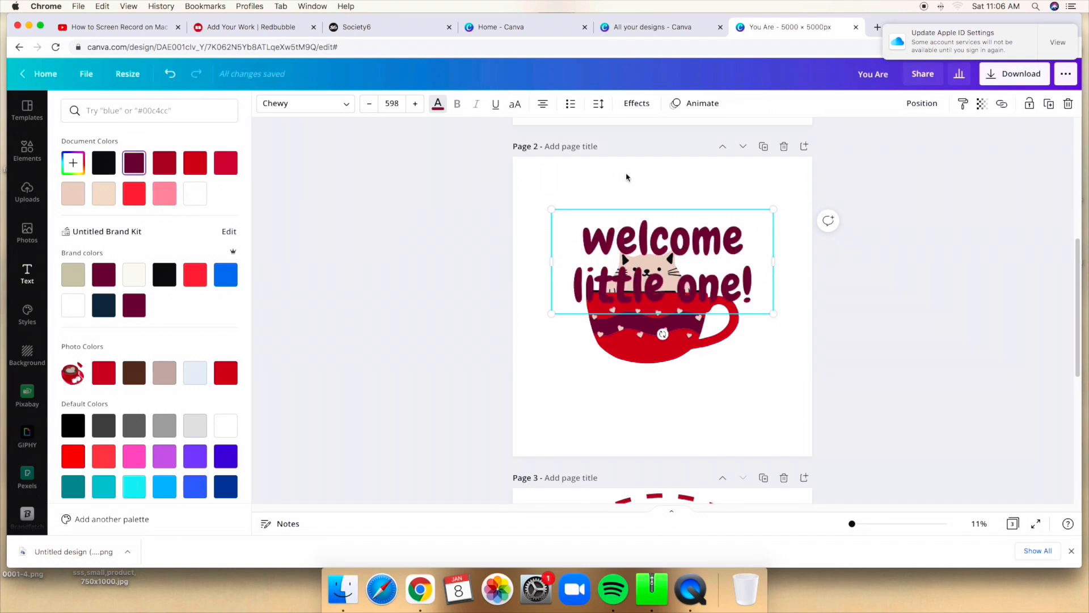
Replace the enlarged "welcome little one!" wording with "Coffee is".
{"action": "double_click", "coordinate": [747, 244]}
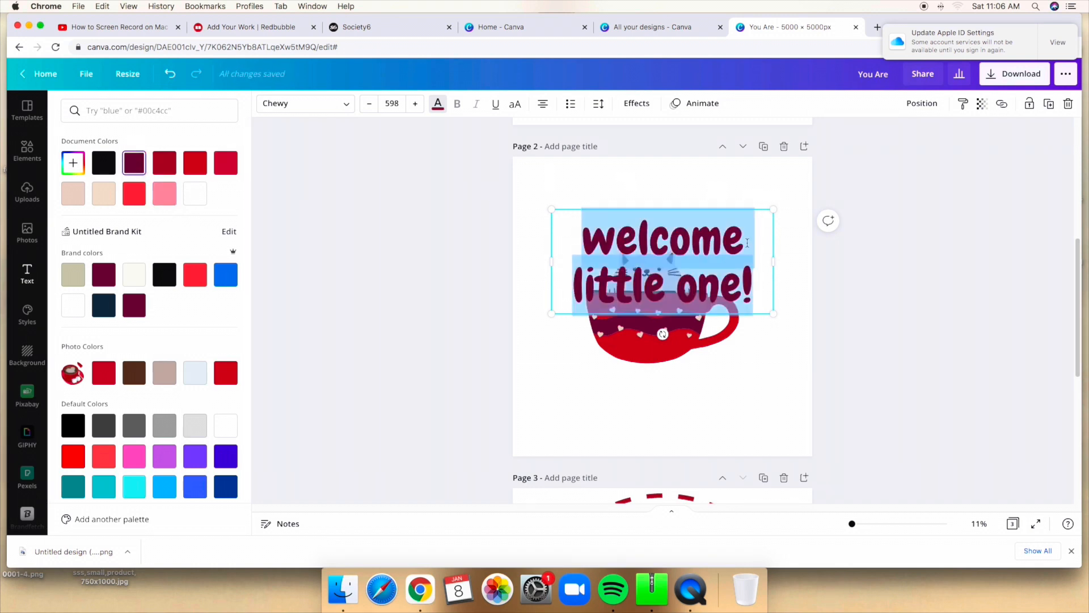
{"action": "key", "text": "BackSpace"}
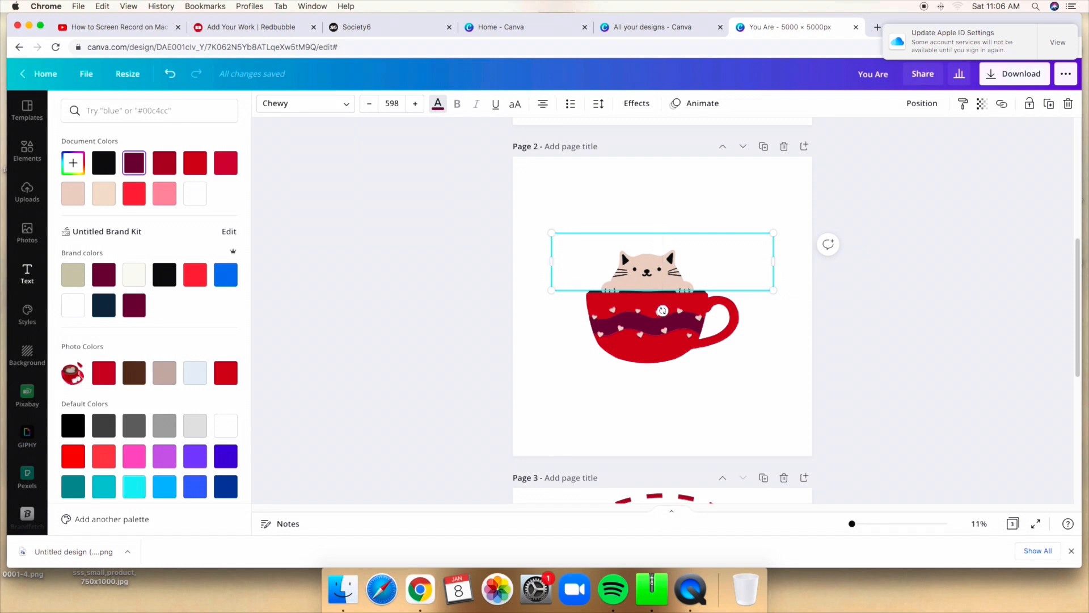
{"action": "type", "text": "Cof"}
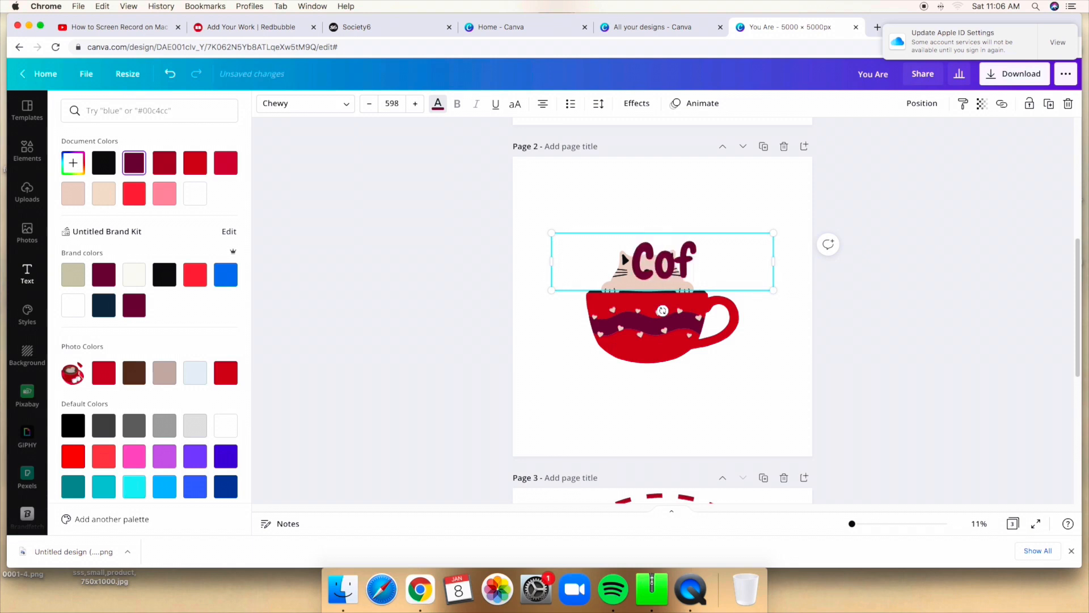
{"action": "type", "text": "fee is"}
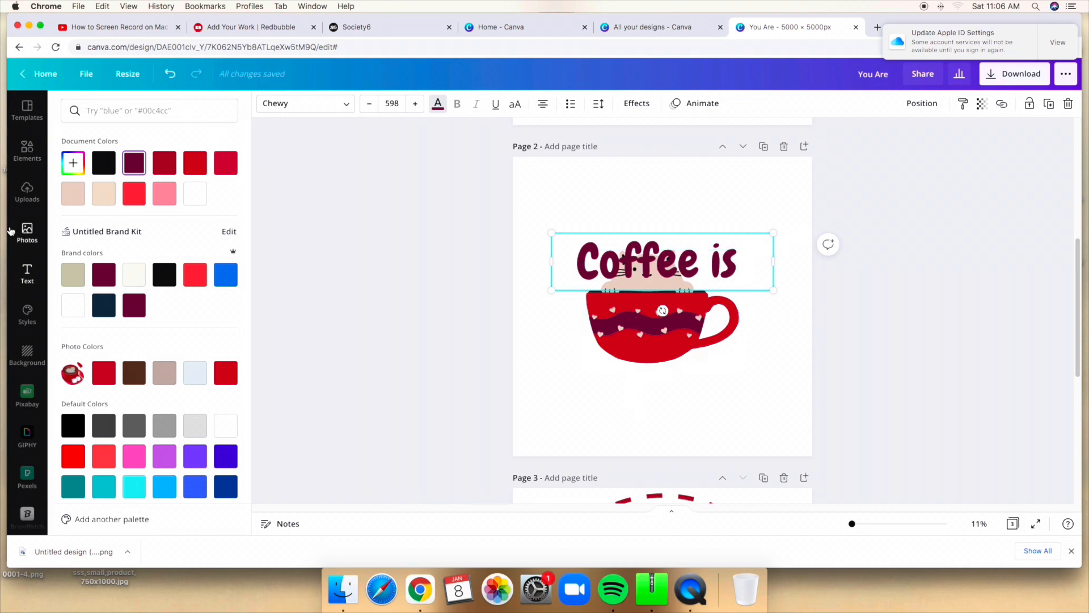
Add a second "welcome little one!" text design, enlarge it to about 2,167 × 1,236 px, and move it over the mug's lower part.
{"action": "left_click", "coordinate": [27, 274]}
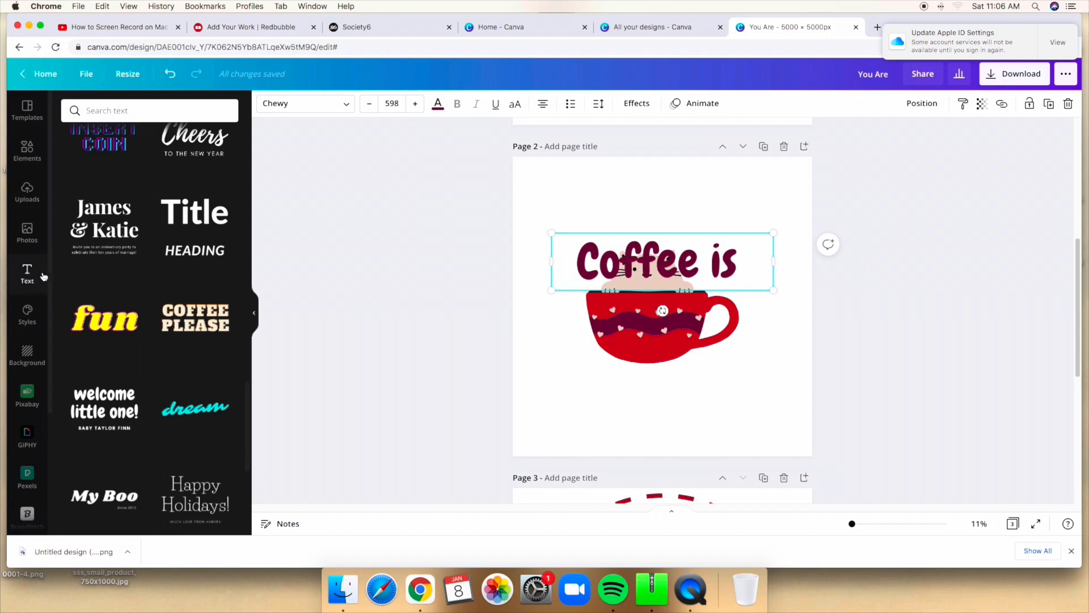
{"action": "left_click", "coordinate": [139, 404]}
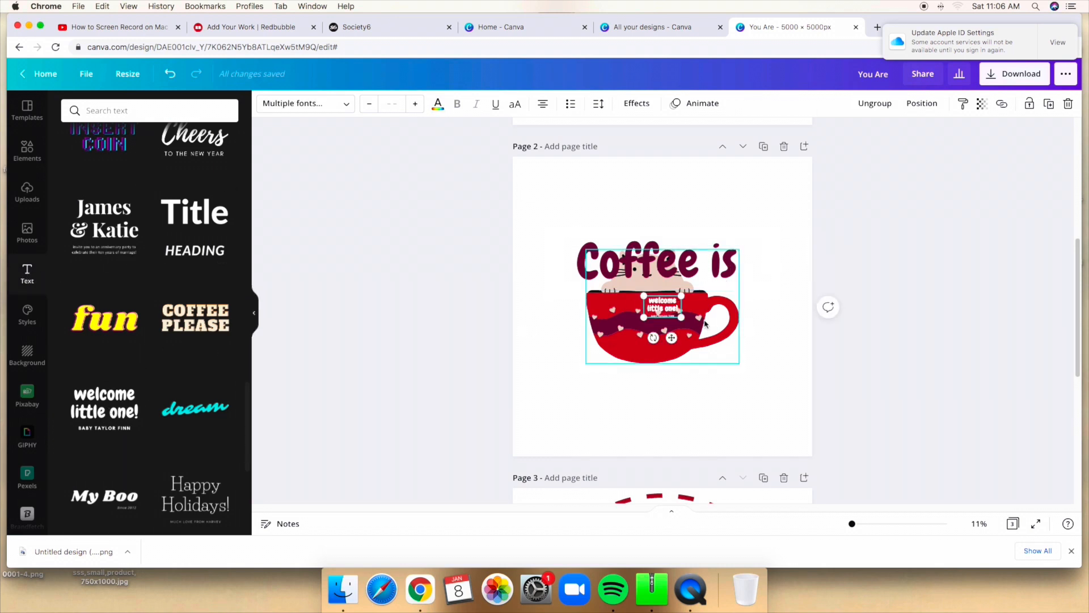
{"action": "left_click_drag", "start_coordinate": [681, 317], "coordinate": [773, 365]}
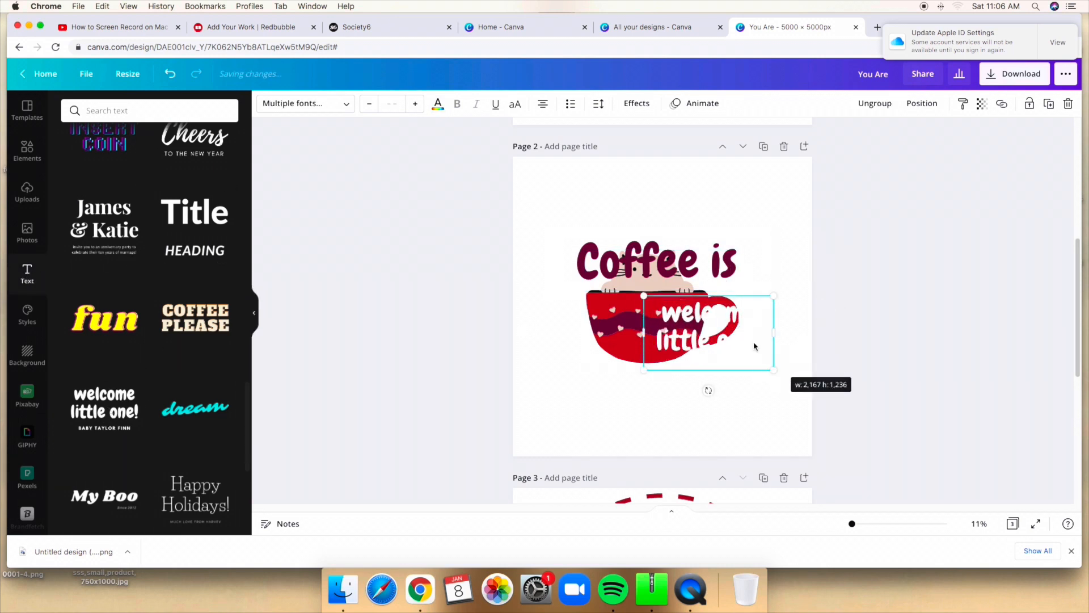
{"action": "left_click_drag", "start_coordinate": [707, 340], "coordinate": [686, 357]}
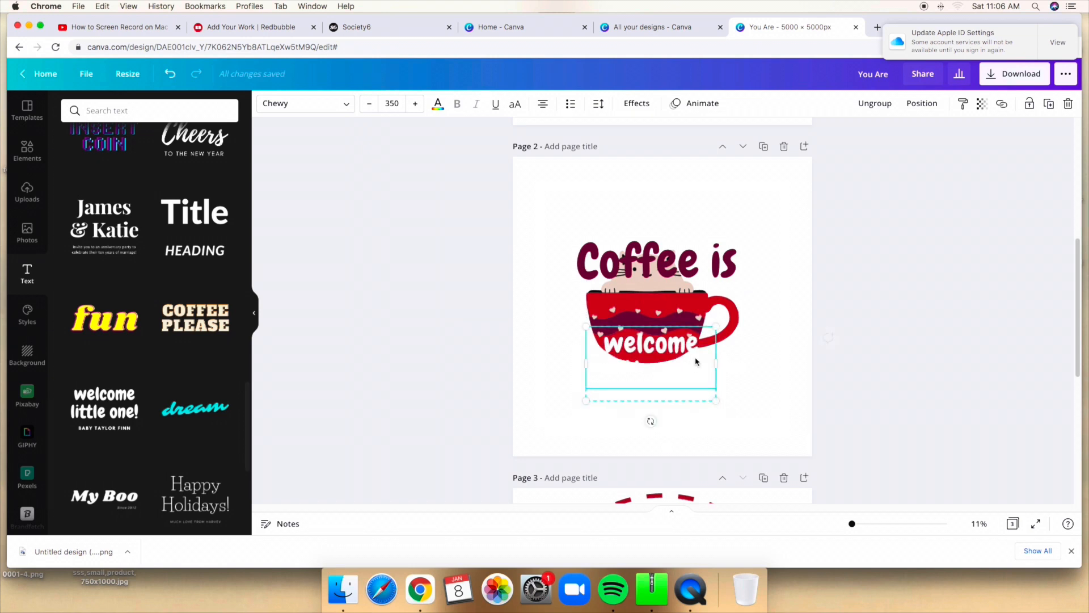
Color the second text's main lines dark burgundy and delete its small name line.
{"action": "left_click", "coordinate": [438, 105]}
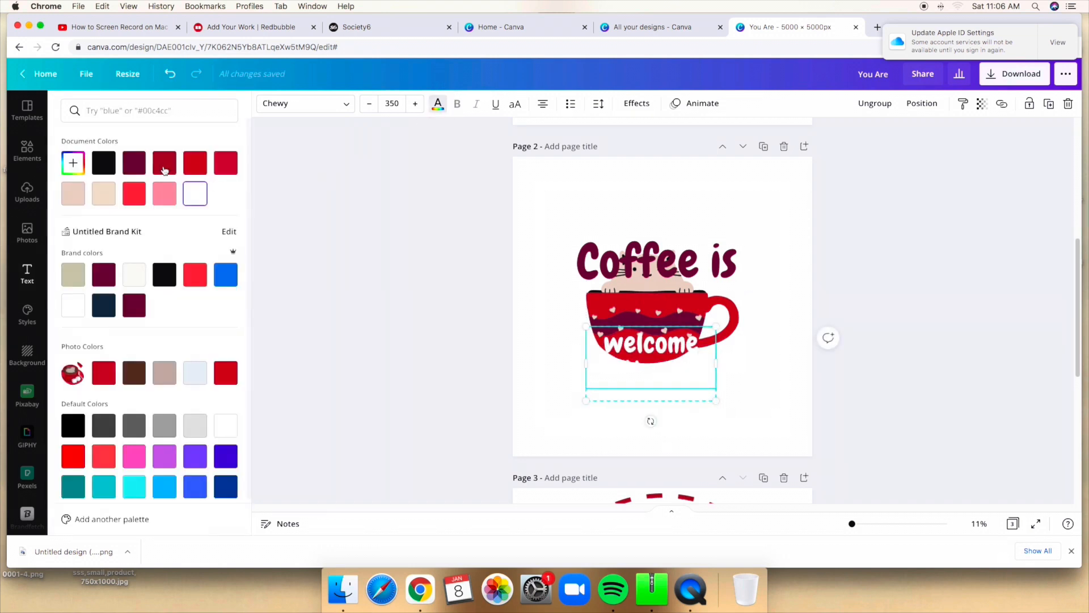
{"action": "left_click", "coordinate": [133, 163]}
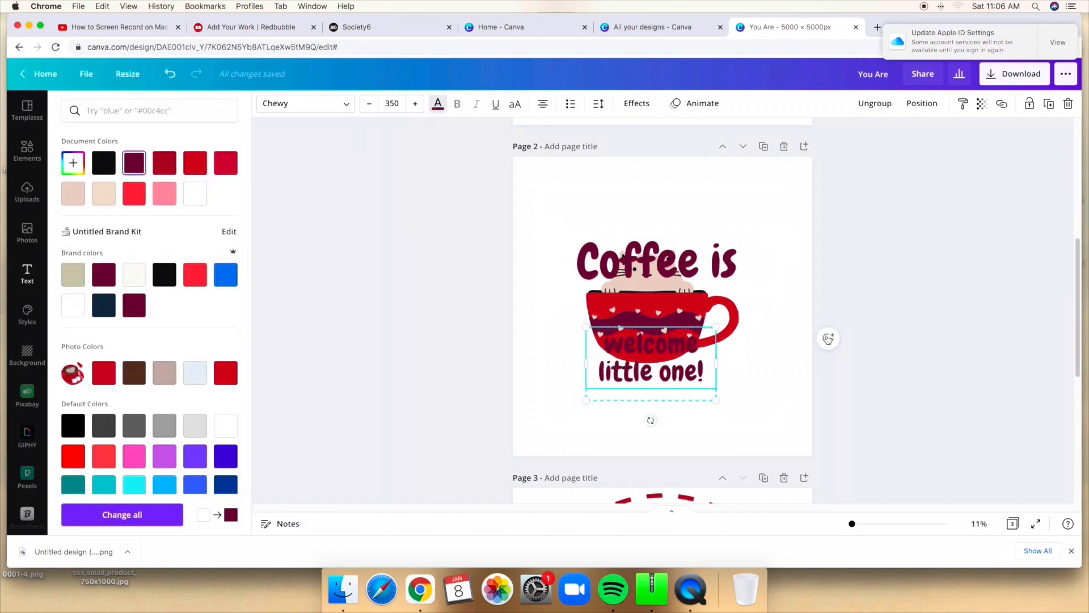
{"action": "left_click", "coordinate": [697, 397]}
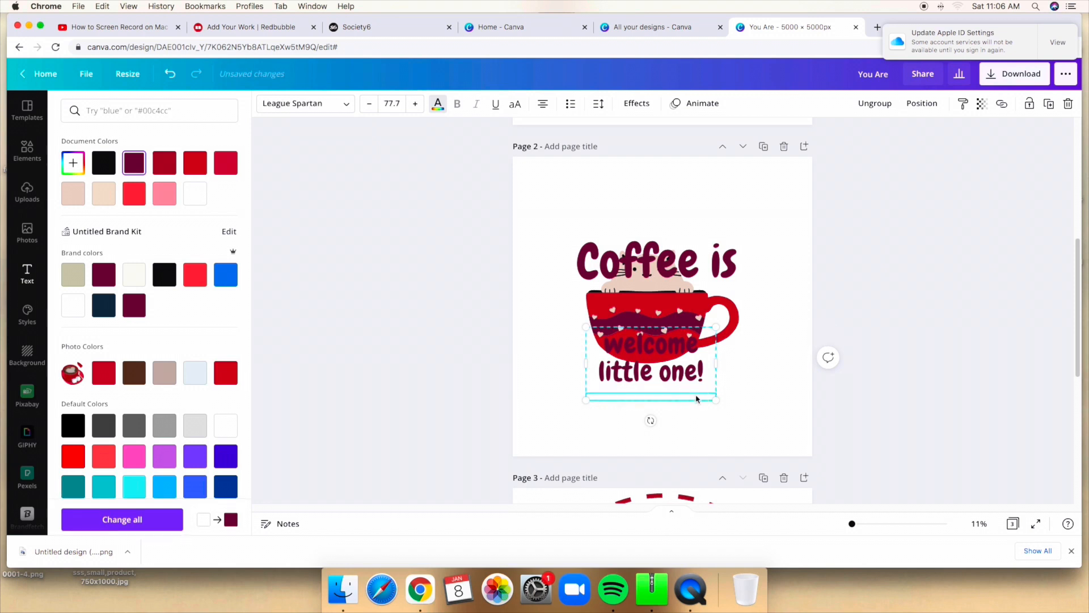
{"action": "left_click", "coordinate": [1070, 108]}
{"action": "left_click", "coordinate": [1057, 134]}
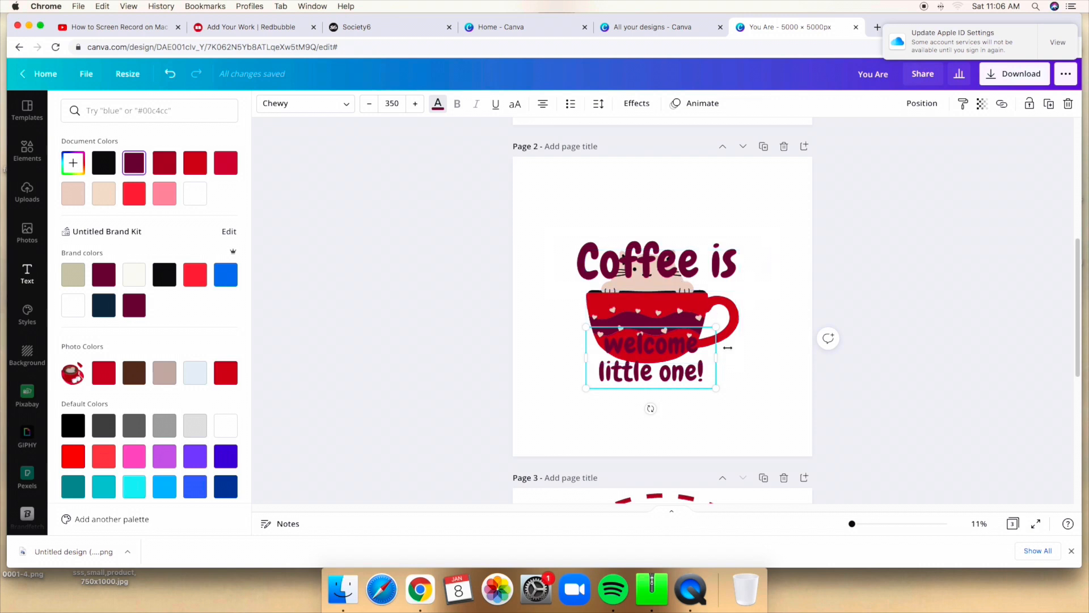
Widen and center the second text box, and replace its wording with "My Valentine" on the lower line.
{"action": "mouse_move", "coordinate": [716, 360]}
{"action": "left_mouse_down"}
{"action": "mouse_move", "coordinate": [776, 367]}
{"action": "mouse_move", "coordinate": [735, 352]}
{"action": "left_mouse_up"}
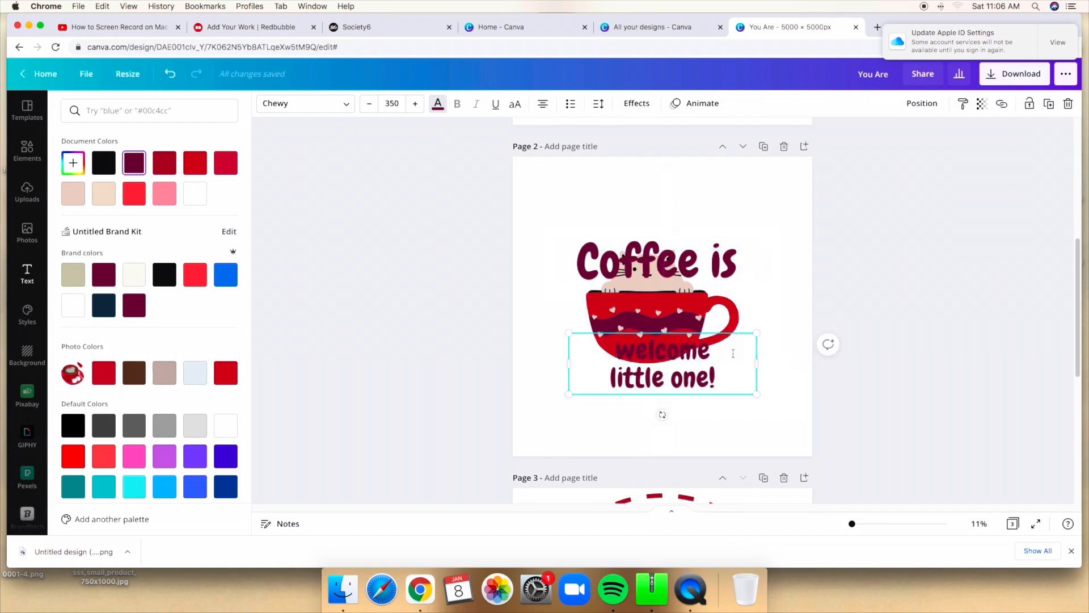
{"action": "key", "text": "BackSpace"}
{"action": "key", "text": "BackSpace"}
{"action": "key", "text": "BackSpace"}
{"action": "key", "text": "BackSpace"}
{"action": "key", "text": "BackSpace"}
{"action": "key", "text": "BackSpace"}
{"action": "key", "text": "BackSpace"}
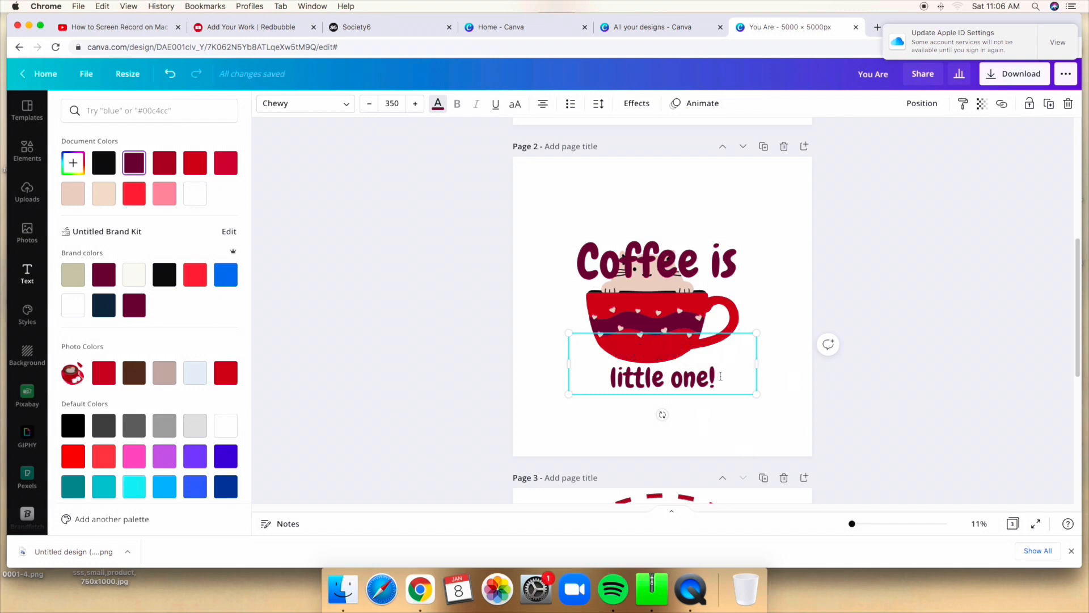
{"action": "key", "text": "BackSpace"}
{"action": "key", "text": "BackSpace"}
{"action": "key", "text": "BackSpace"}
{"action": "key", "text": "BackSpace"}
{"action": "key", "text": "BackSpace"}
{"action": "key", "text": "BackSpace"}
{"action": "key", "text": "BackSpace"}
{"action": "key", "text": "BackSpace"}
{"action": "key", "text": "BackSpace"}
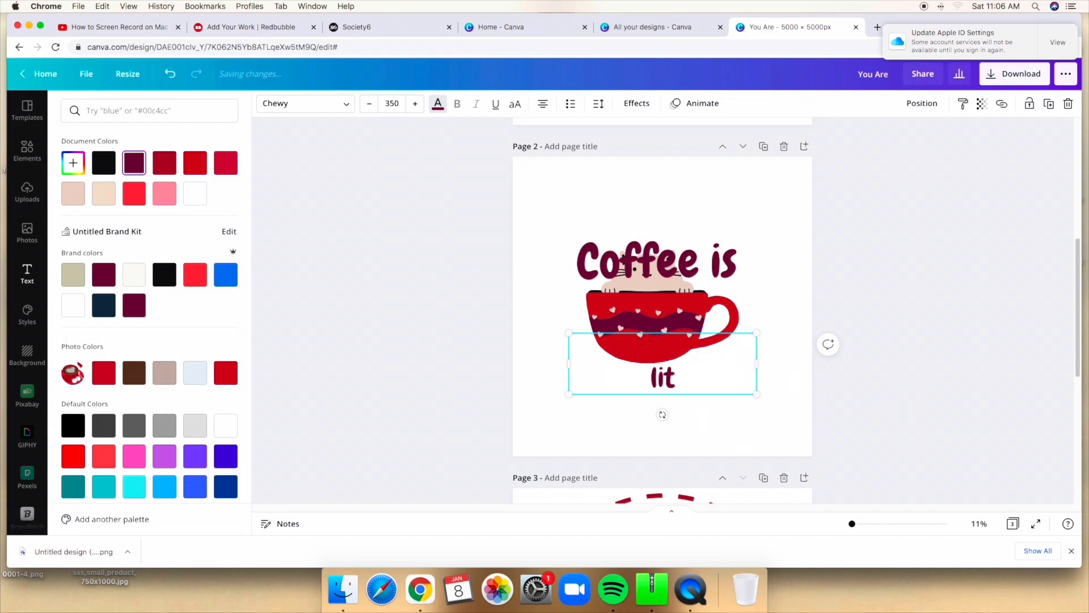
{"action": "key", "text": "BackSpace"}
{"action": "key", "text": "BackSpace"}
{"action": "type", "text": "My Vale"}
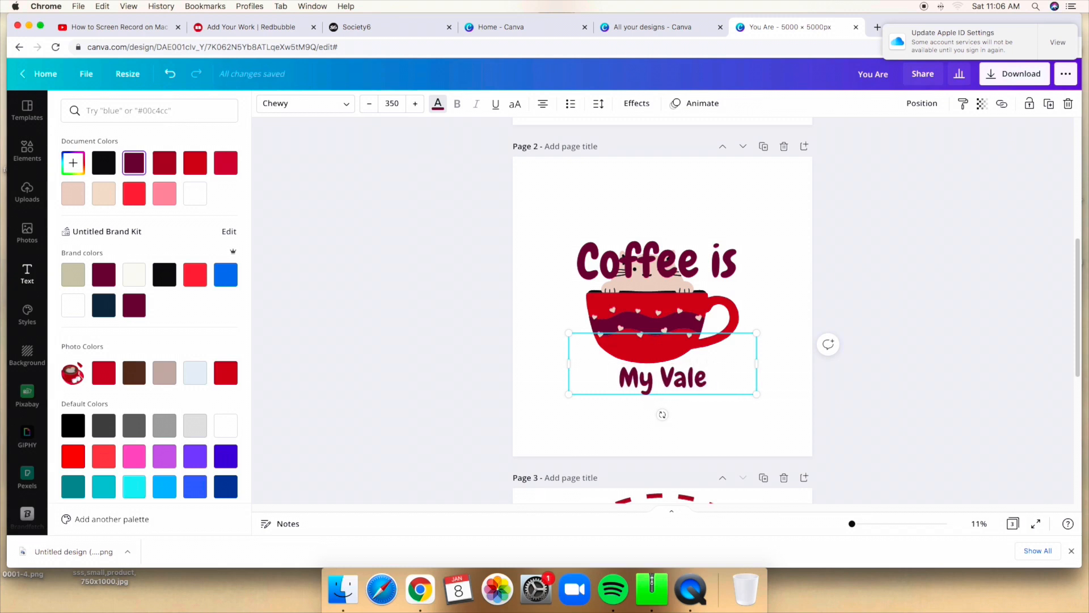
{"action": "type", "text": "ntine"}
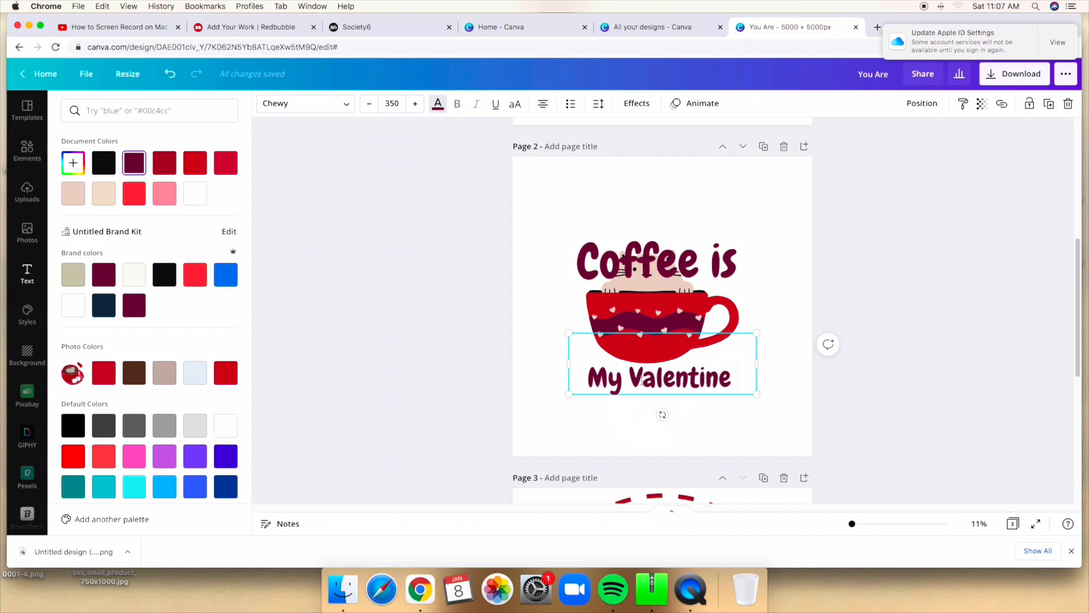
Enlarge the "My Valentine" text to size 501 and move it beneath the mug.
{"action": "left_click_drag", "start_coordinate": [757, 335], "coordinate": [838, 298]}
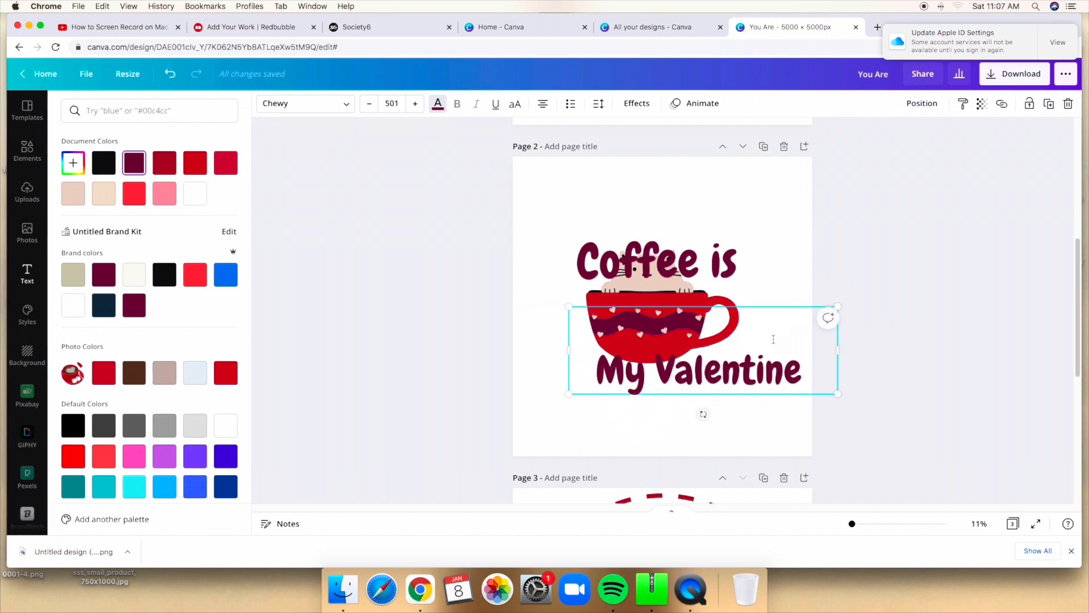
{"action": "key", "text": "Escape"}
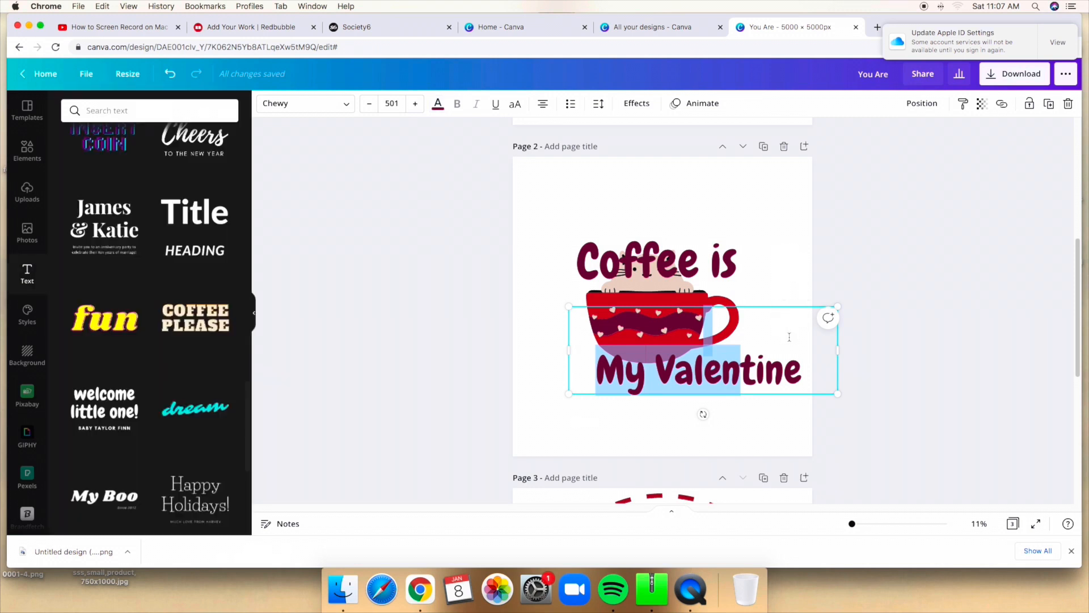
{"action": "left_click", "coordinate": [892, 338]}
{"action": "left_click_drag", "start_coordinate": [753, 339], "coordinate": [722, 339]}
Place "Coffee is" above the cat at size 461, and reduce "My Valentine" to size 447 centered just below the mug.
{"action": "left_click_drag", "start_coordinate": [701, 252], "coordinate": [701, 226]}
{"action": "left_click_drag", "start_coordinate": [771, 259], "coordinate": [700, 229]}
{"action": "left_click", "coordinate": [776, 399]}
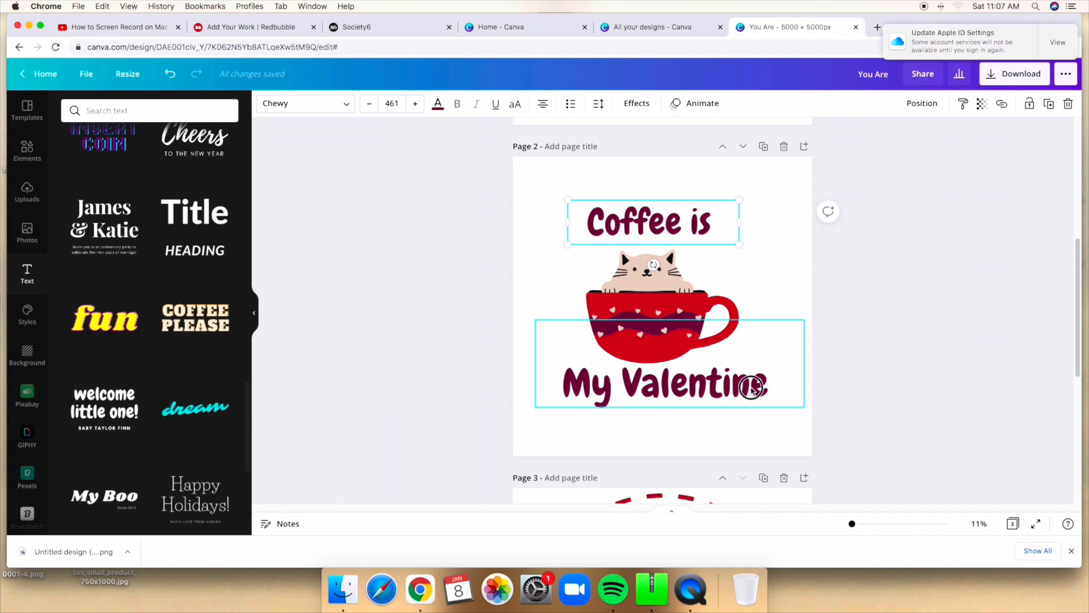
{"action": "left_click_drag", "start_coordinate": [794, 401], "coordinate": [725, 378]}
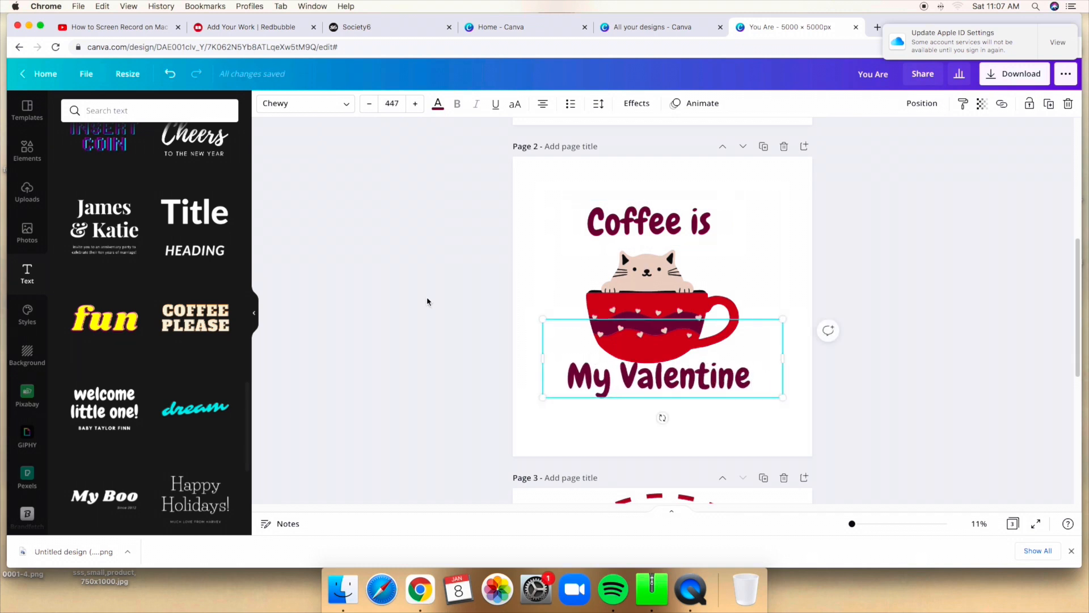
Apply the Curve effect at -62 to "My Valentine" and move the text below the mug.
{"action": "left_click", "coordinate": [637, 103]}
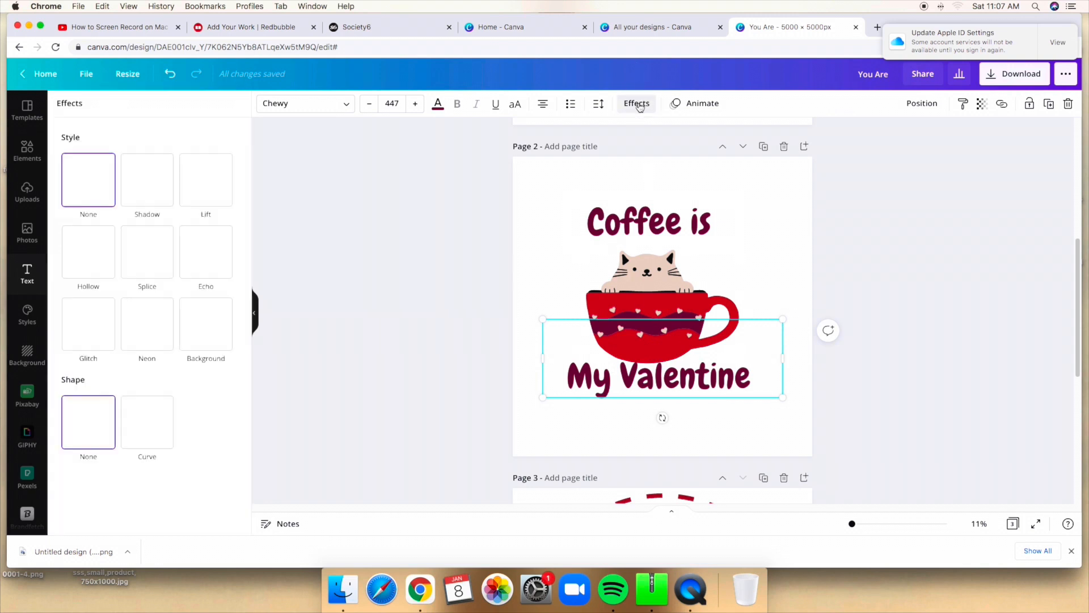
{"action": "left_click", "coordinate": [162, 436]}
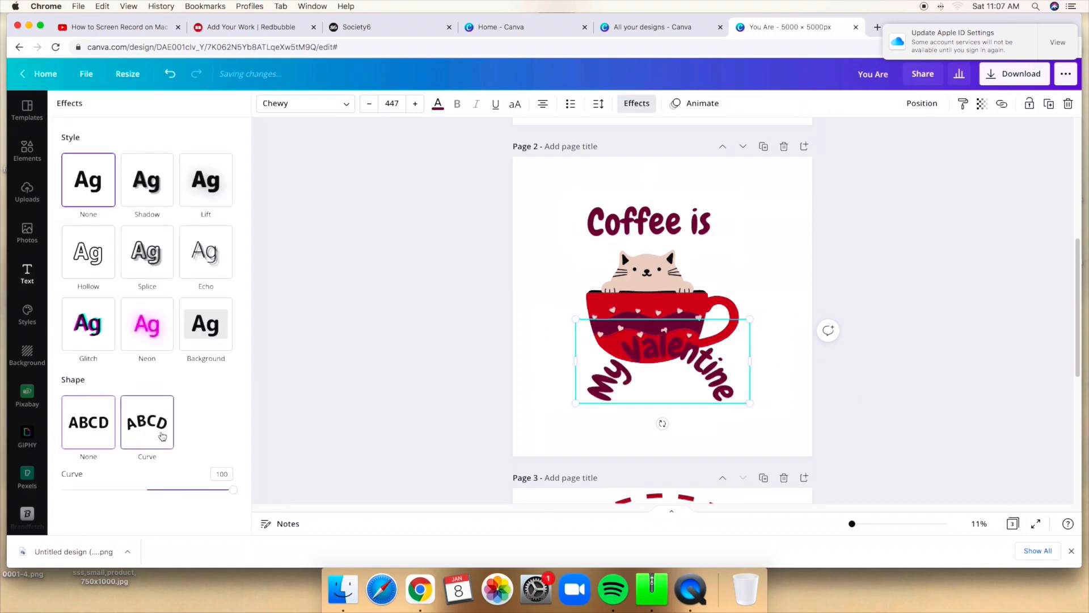
{"action": "left_click_drag", "start_coordinate": [231, 495], "coordinate": [94, 489]}
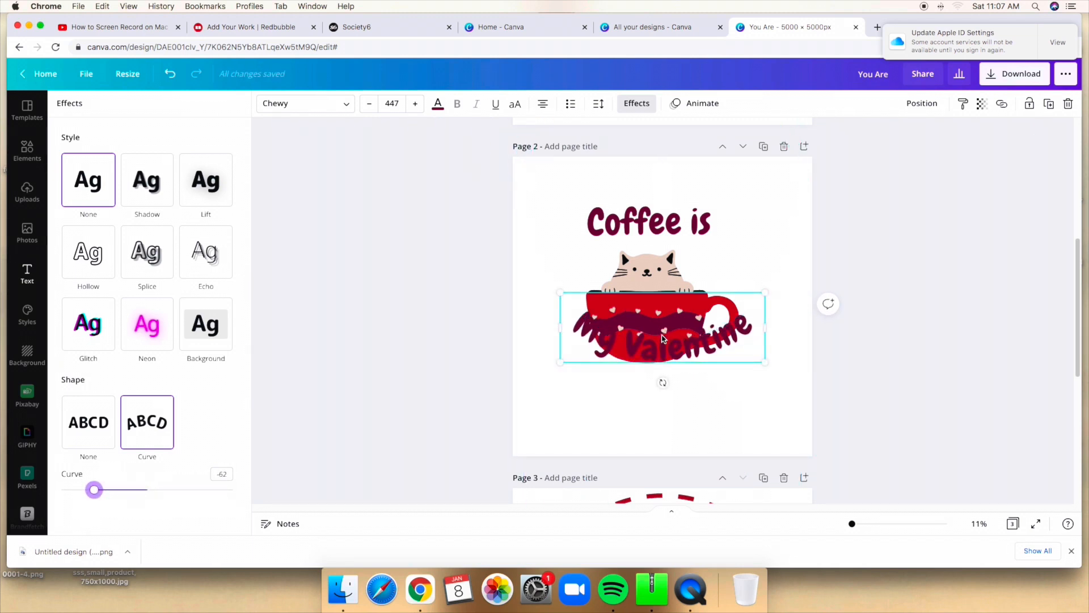
{"action": "left_click_drag", "start_coordinate": [662, 339], "coordinate": [657, 383]}
Apply the Curve effect at 87 to the "Coffee is" text.
{"action": "left_click", "coordinate": [662, 221]}
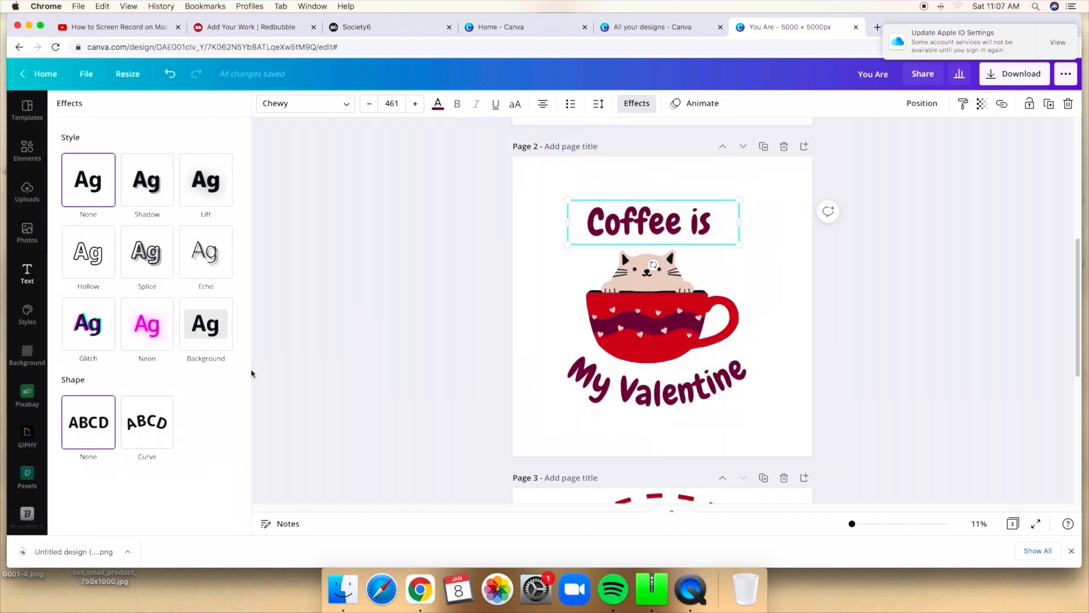
{"action": "left_click", "coordinate": [159, 423]}
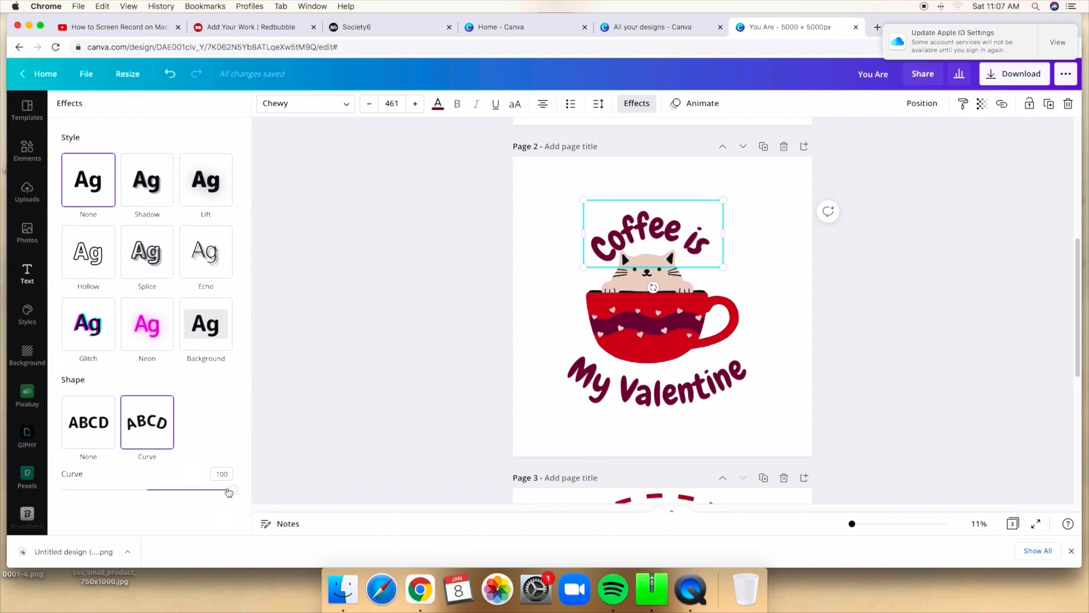
{"action": "mouse_move", "coordinate": [228, 492]}
{"action": "left_mouse_down"}
{"action": "mouse_move", "coordinate": [175, 495]}
{"action": "mouse_move", "coordinate": [224, 498]}
{"action": "left_mouse_up"}
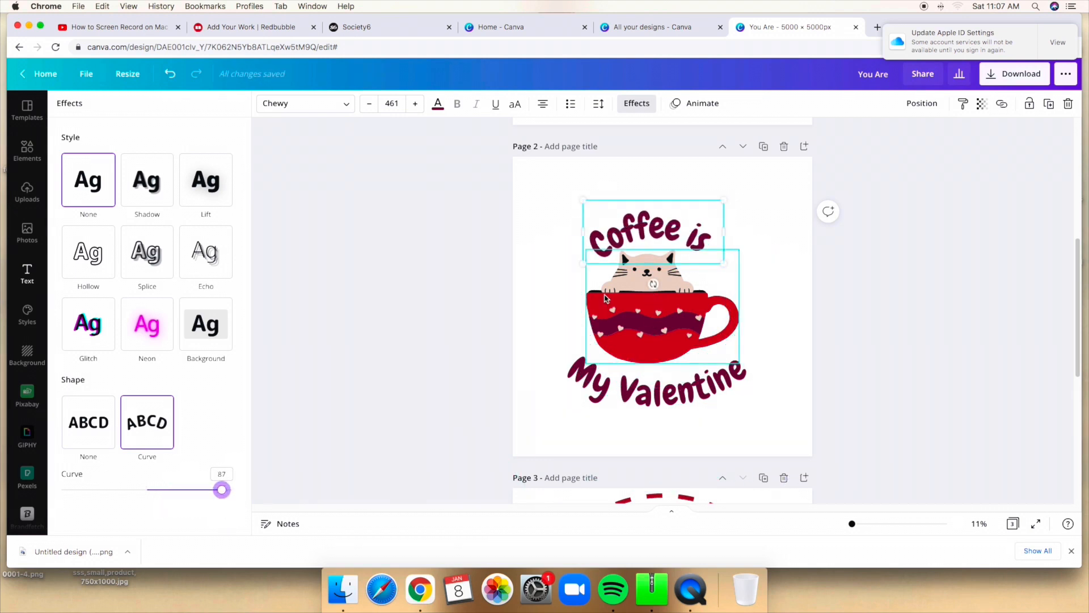
Enlarge the curved "Coffee is" text to size 536 and move it up so it arches clear above the cat.
{"action": "left_click_drag", "start_coordinate": [728, 236], "coordinate": [755, 274]}
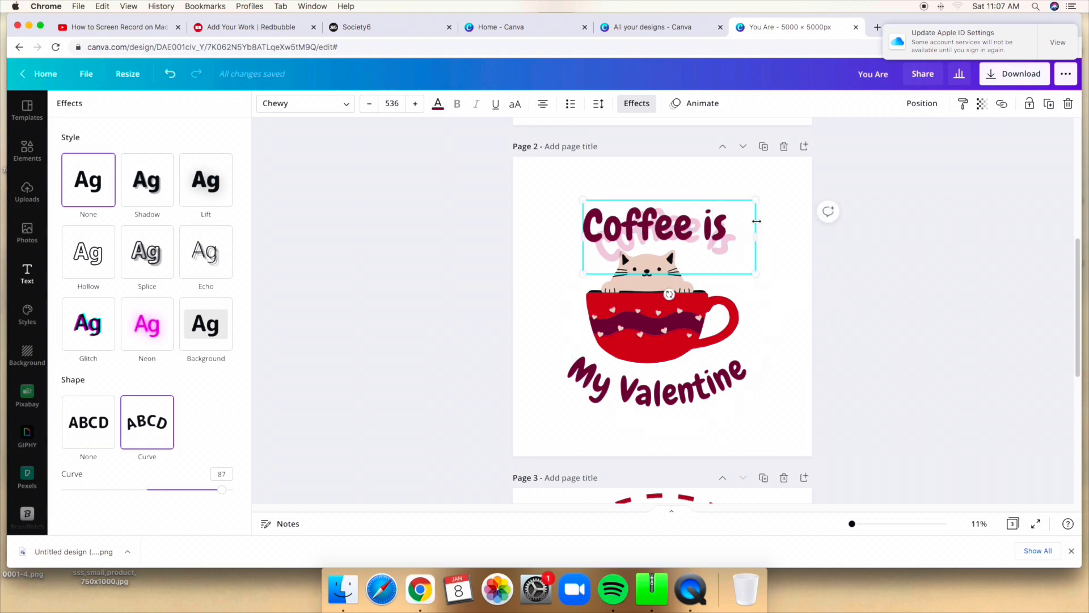
{"action": "left_click", "coordinate": [788, 253]}
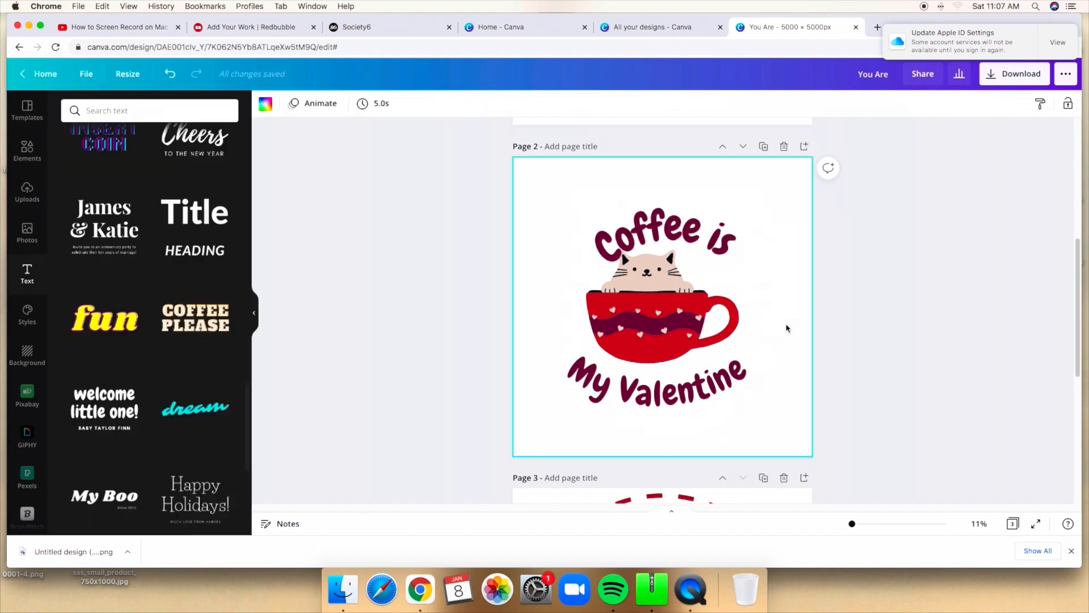
{"action": "left_click", "coordinate": [684, 219]}
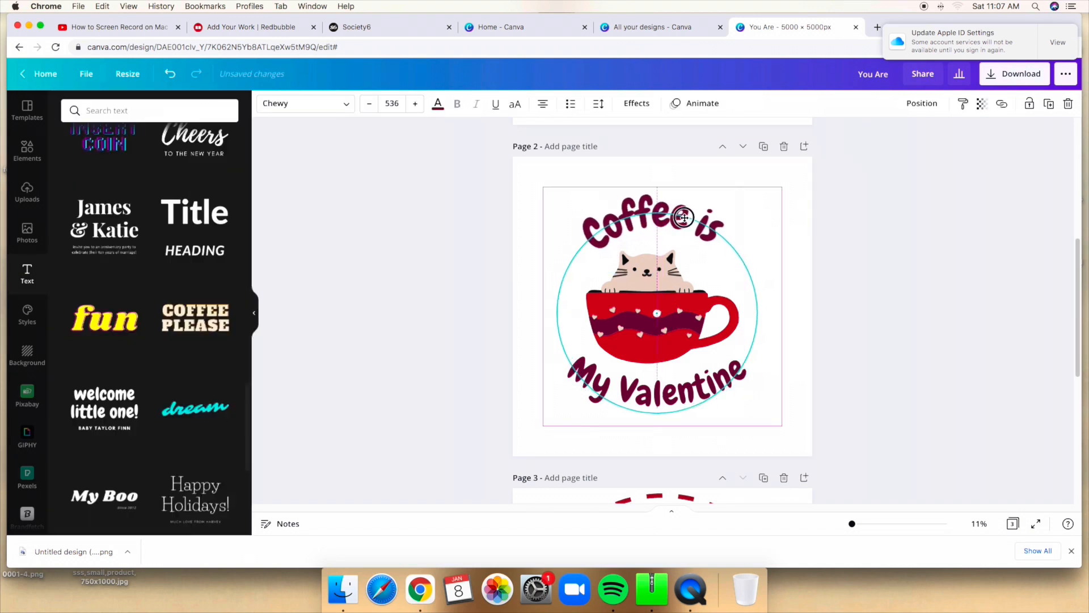
{"action": "left_click", "coordinate": [683, 219]}
{"action": "left_click", "coordinate": [871, 381]}
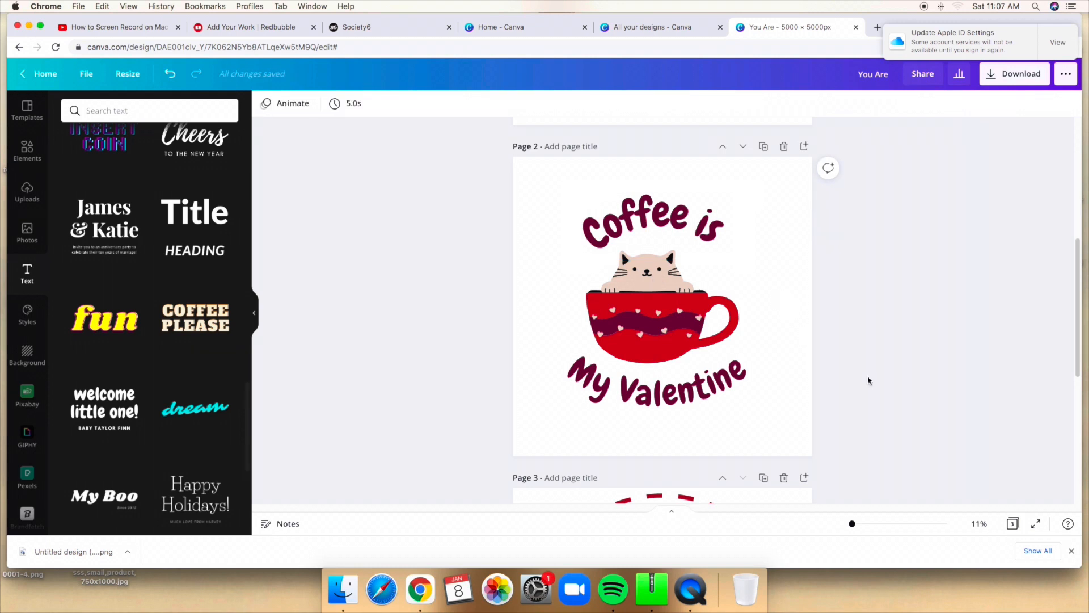
Move "My Valentine" up closer to the mug and "Coffee is" down closer to the cat, keeping both centered.
{"action": "left_click", "coordinate": [689, 379]}
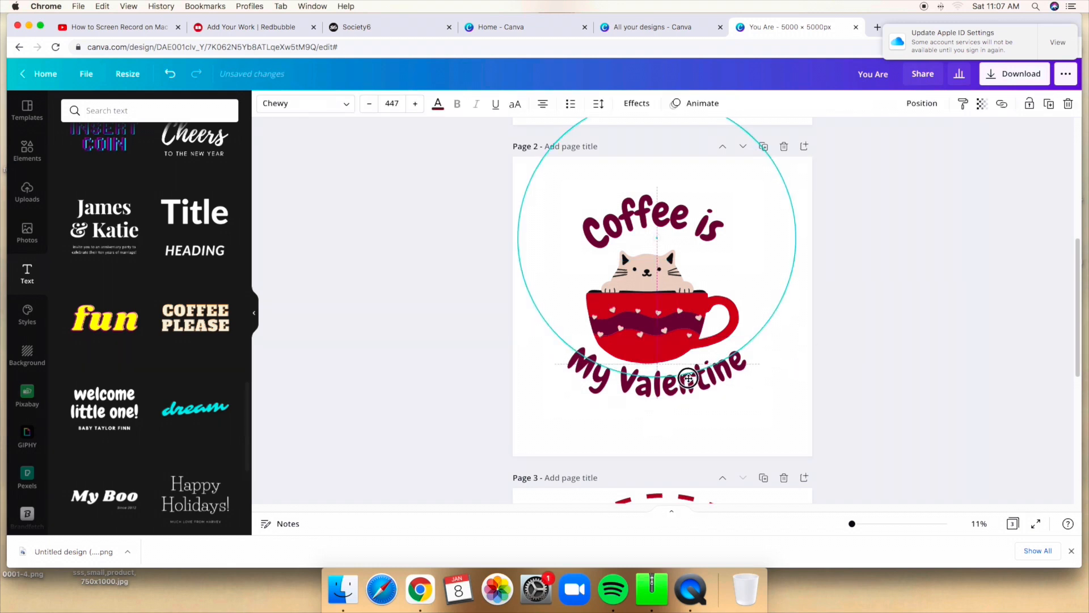
{"action": "left_click", "coordinate": [672, 234]}
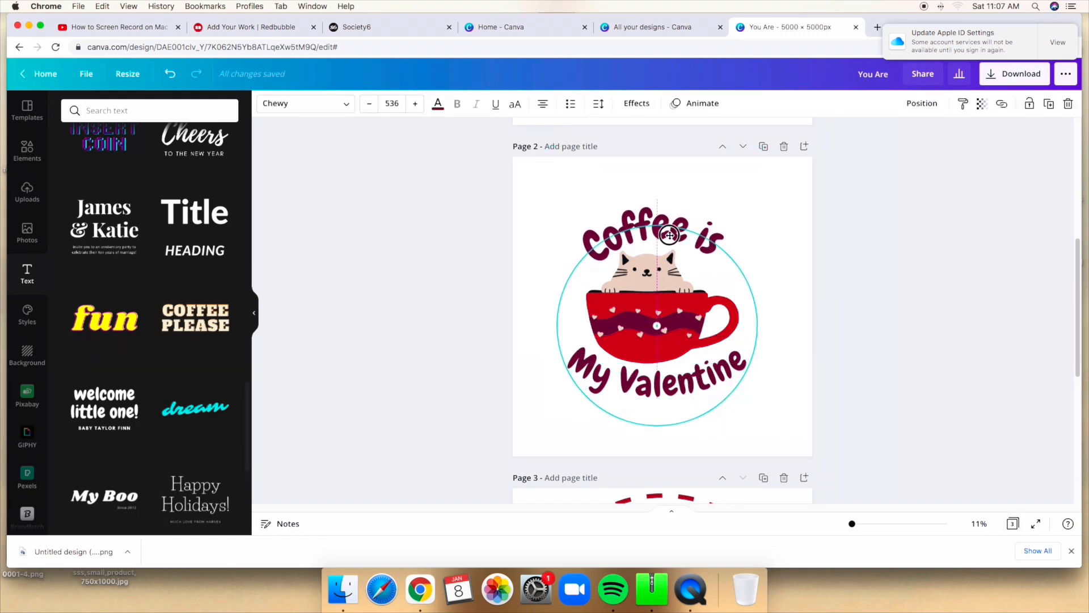
{"action": "left_click", "coordinate": [874, 327]}
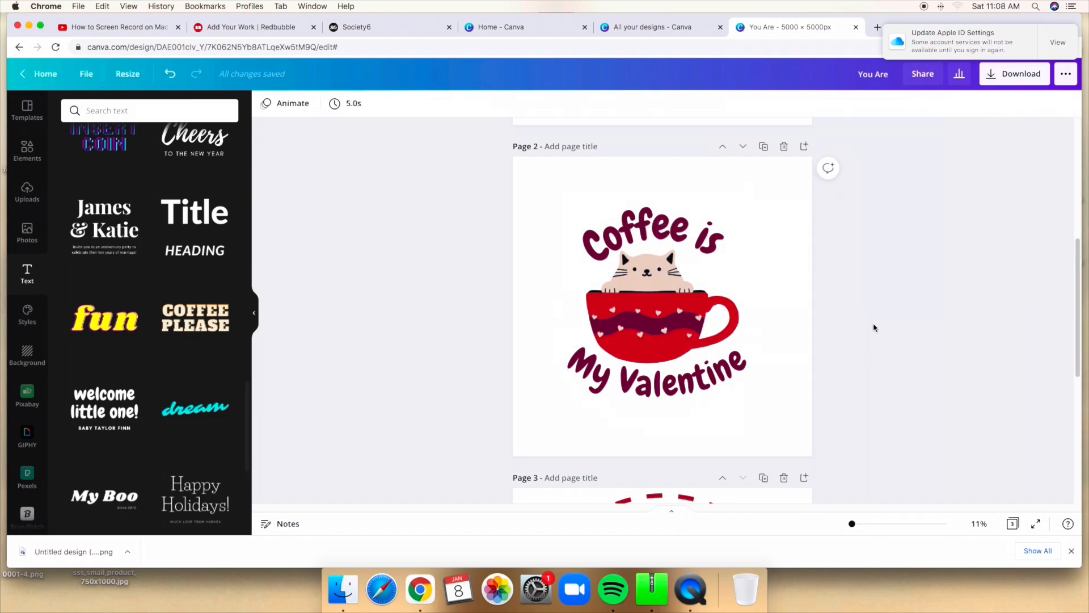
Try a yellow brushed ring and a thin orange brushed ring from the circle graphics around the design, deleting each.
{"action": "left_click", "coordinate": [22, 152]}
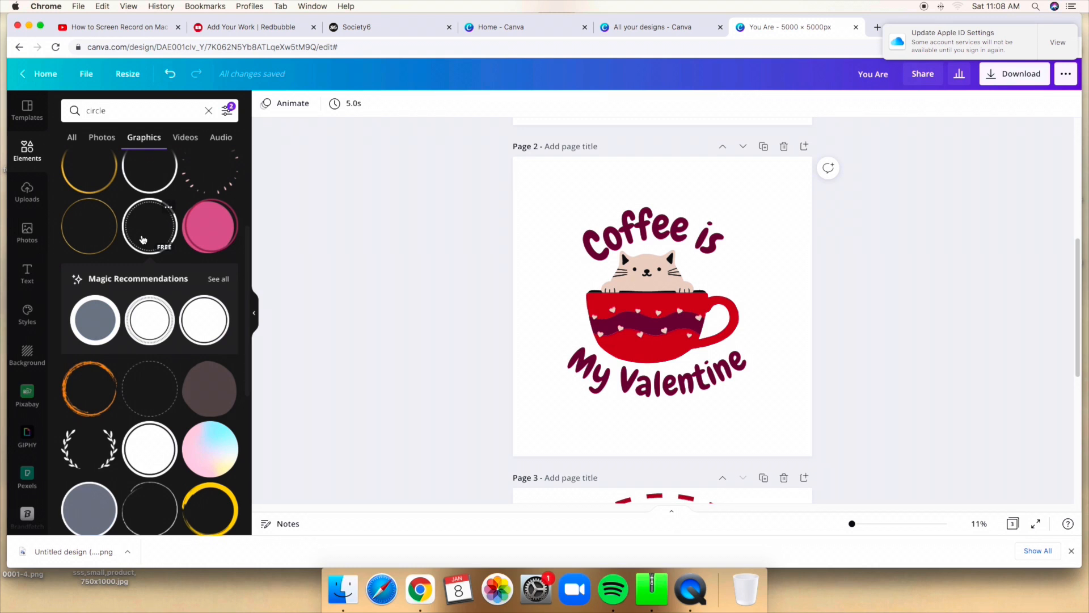
{"action": "scroll", "coordinate": [142, 238], "scroll_direction": "down", "scroll_amount": 5}
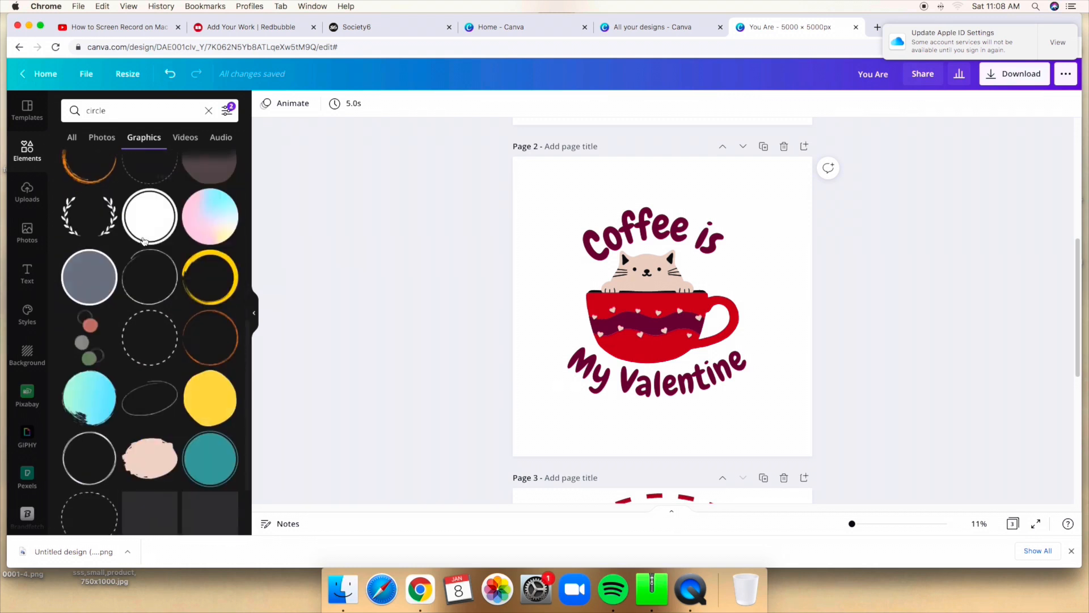
{"action": "left_click", "coordinate": [206, 276]}
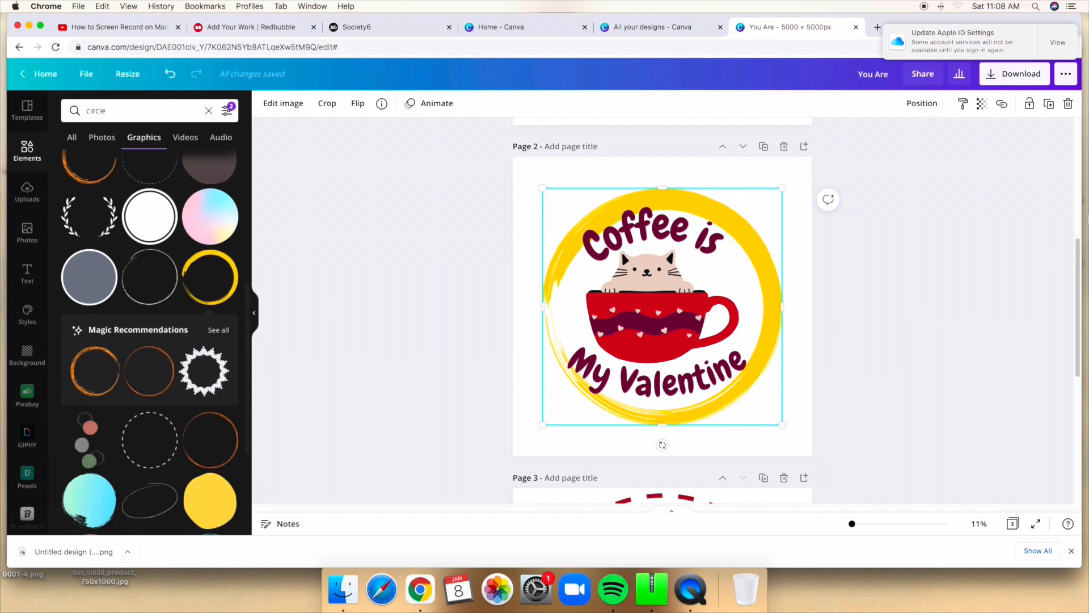
{"action": "left_click", "coordinate": [1068, 104]}
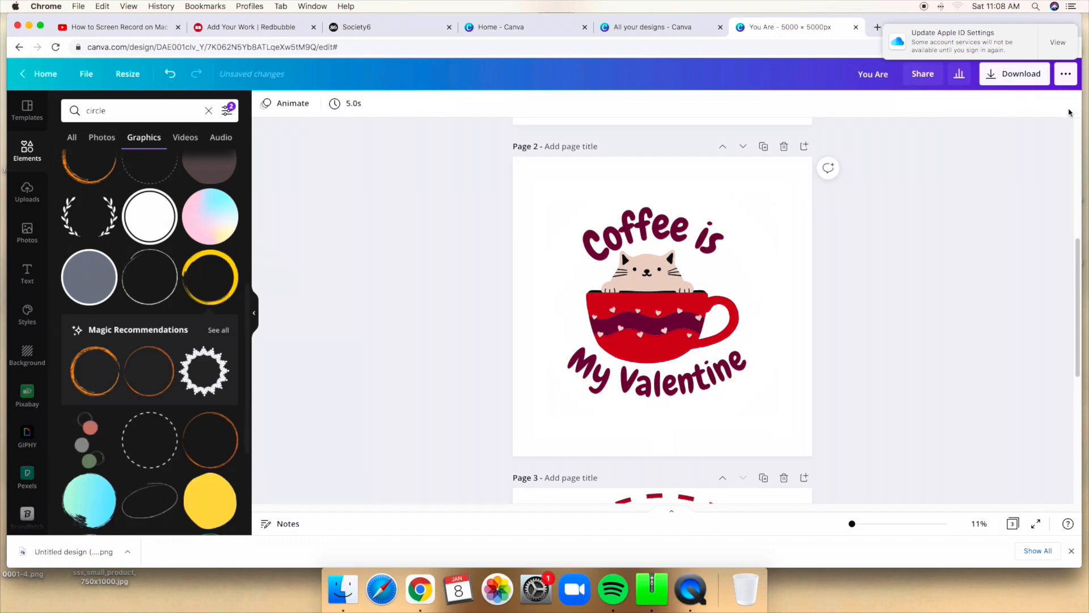
{"action": "left_click", "coordinate": [209, 437]}
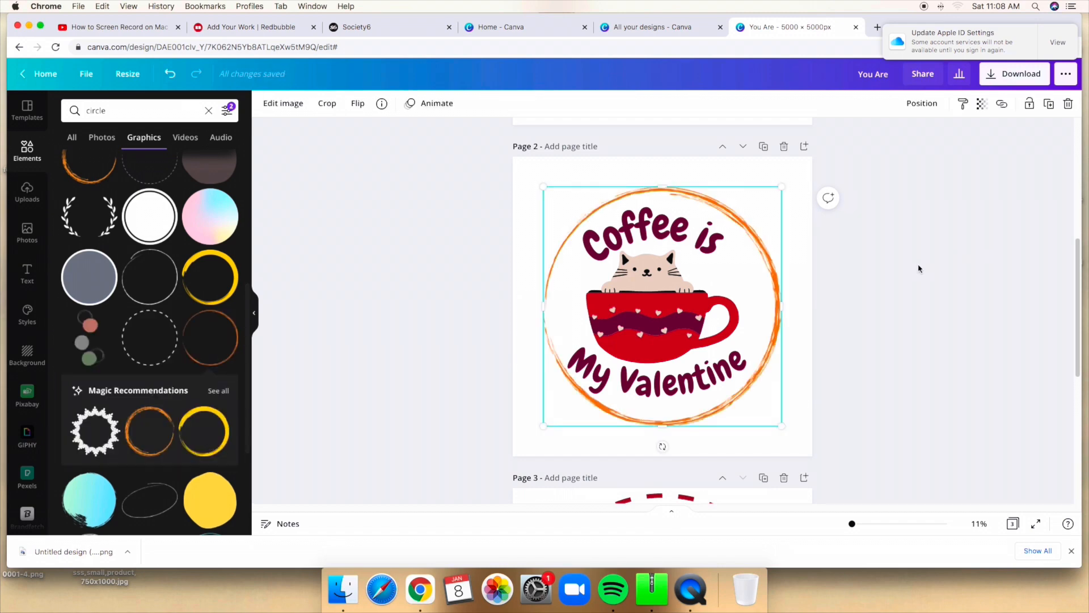
{"action": "left_click", "coordinate": [1067, 105]}
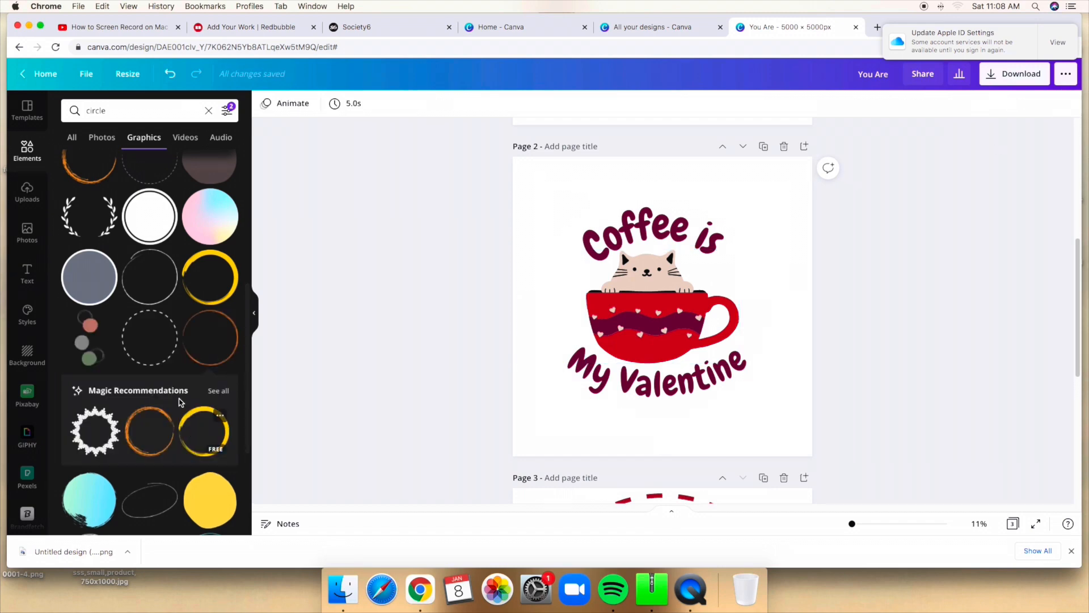
Try the free circle graphic with a dotted halo, enlarging it and moving it over the page 2 design.
{"action": "scroll", "coordinate": [178, 402], "scroll_direction": "down", "scroll_amount": 5}
{"action": "scroll", "coordinate": [170, 391], "scroll_direction": "down", "scroll_amount": 4}
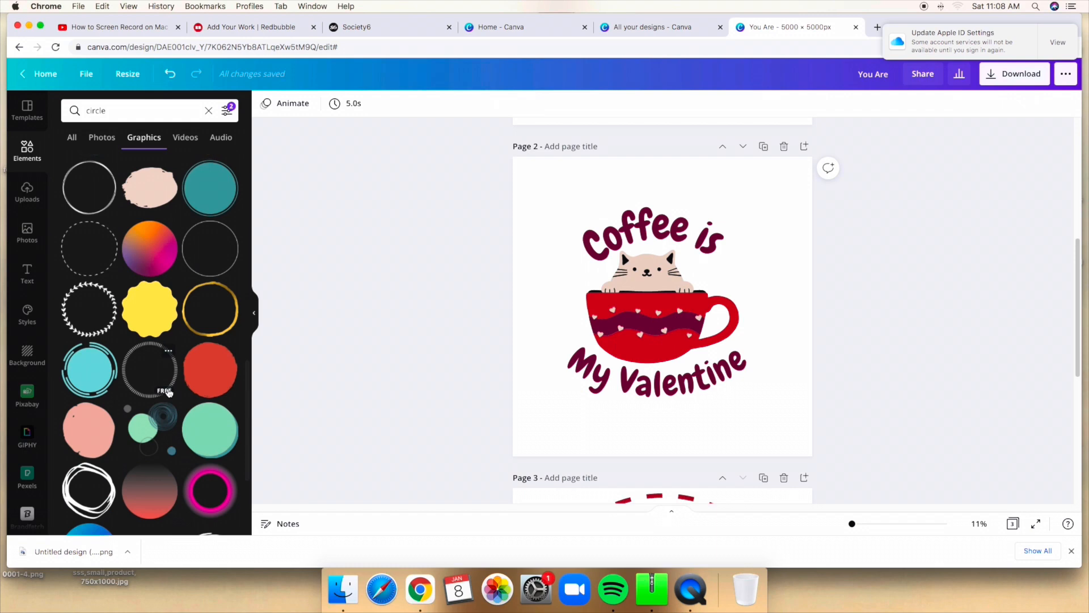
{"action": "scroll", "coordinate": [169, 393], "scroll_direction": "down", "scroll_amount": 5}
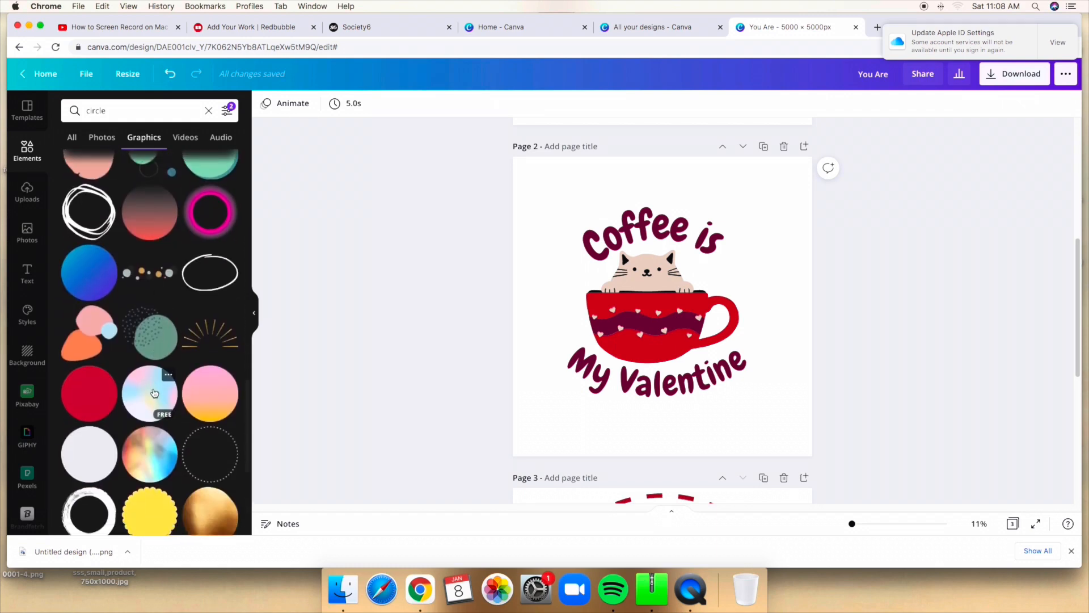
{"action": "scroll", "coordinate": [155, 393], "scroll_direction": "down", "scroll_amount": 4}
{"action": "left_click", "coordinate": [152, 422]}
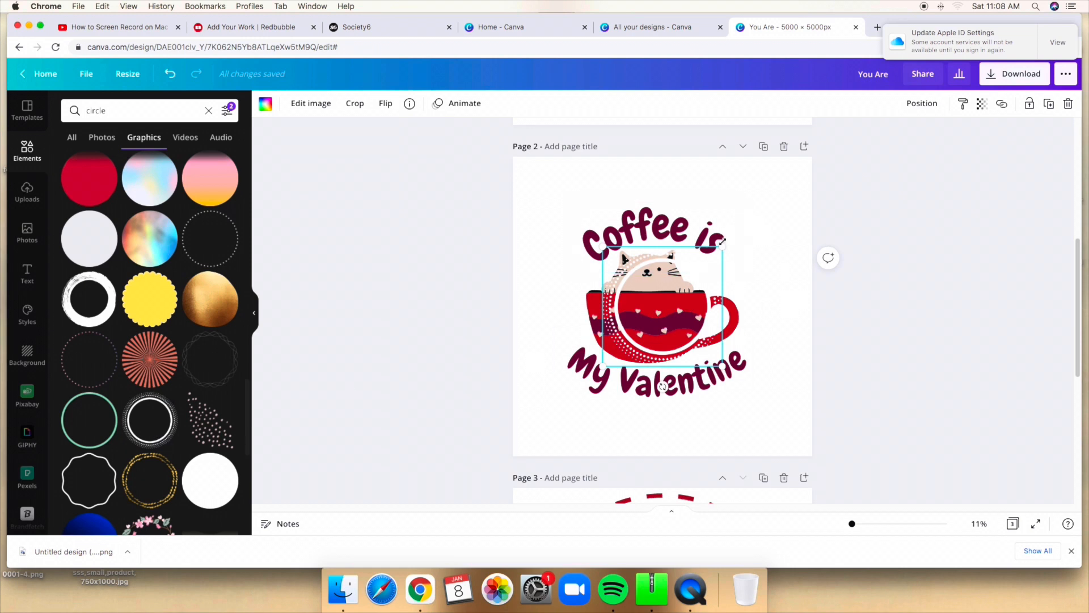
{"action": "left_click_drag", "start_coordinate": [721, 243], "coordinate": [892, 221]}
{"action": "mouse_move", "coordinate": [728, 248]}
{"action": "left_mouse_down"}
{"action": "mouse_move", "coordinate": [681, 301]}
{"action": "mouse_move", "coordinate": [719, 248]}
{"action": "left_mouse_up"}
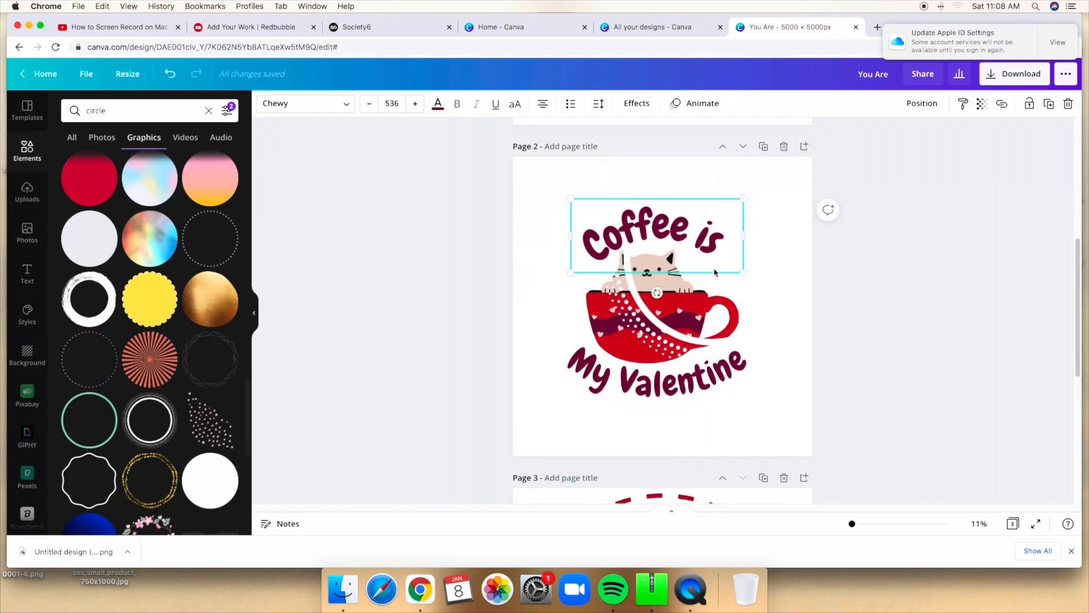
{"action": "left_click", "coordinate": [714, 272]}
{"action": "left_click_drag", "start_coordinate": [694, 319], "coordinate": [625, 317]}
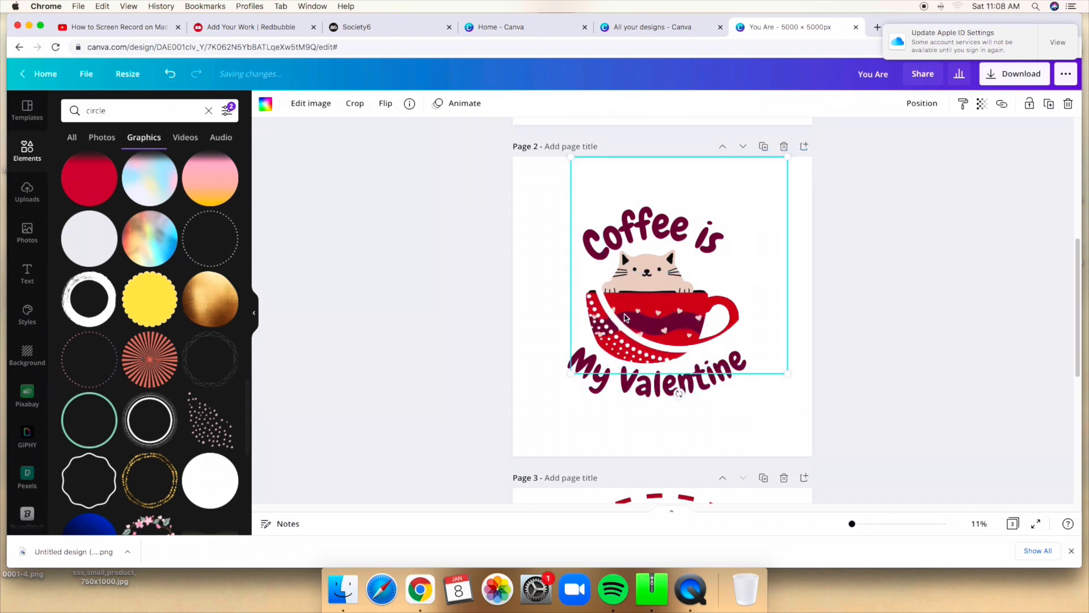
Try the dotted-halo circle in burgundy at full page size around the design, and delete it.
{"action": "left_click", "coordinate": [266, 105]}
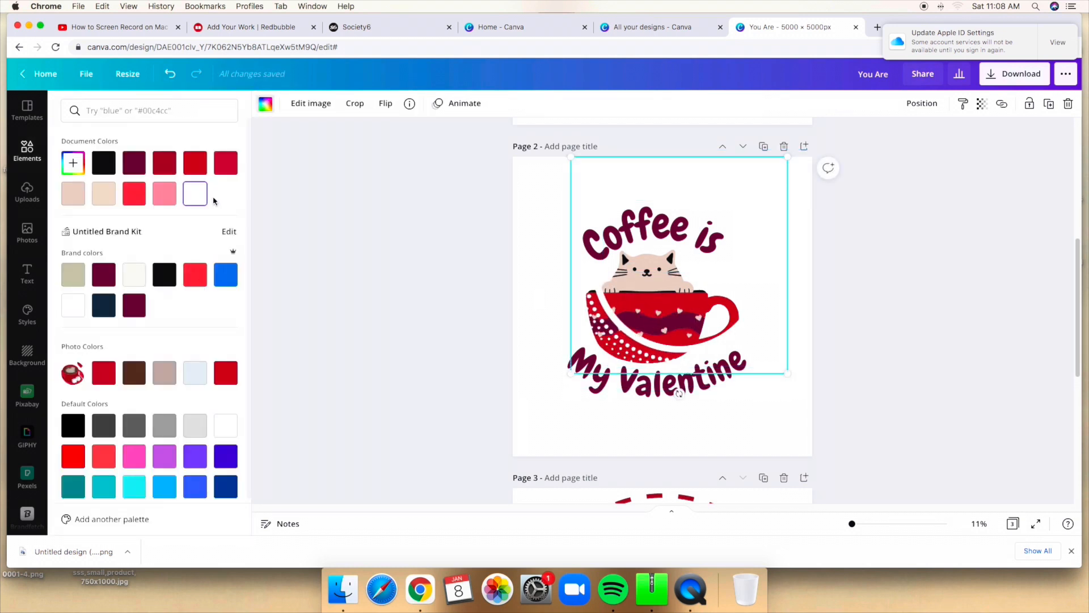
{"action": "left_click", "coordinate": [134, 165]}
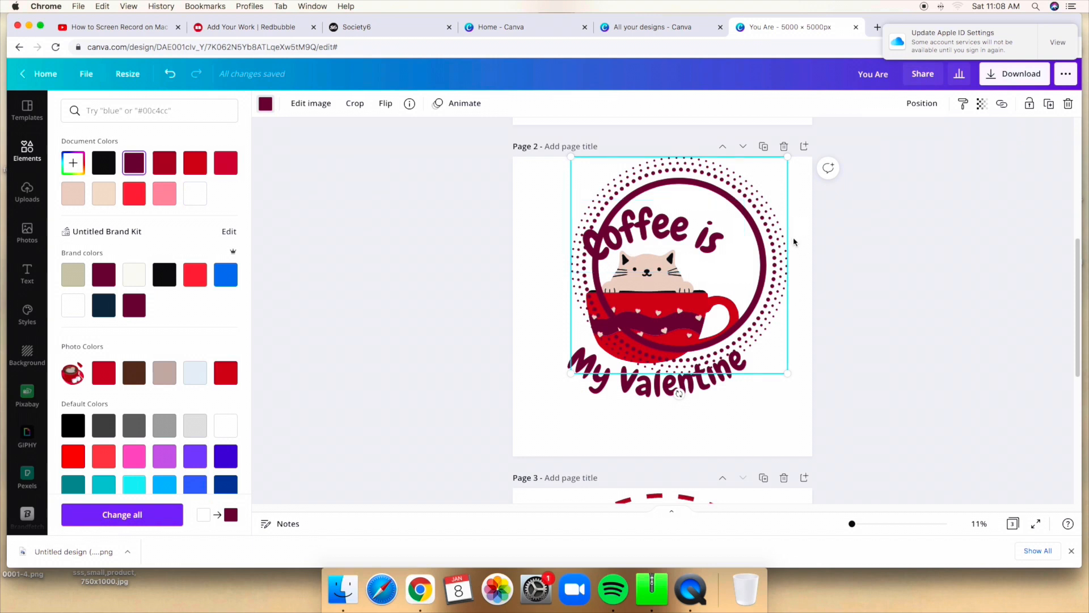
{"action": "left_click_drag", "start_coordinate": [788, 369], "coordinate": [869, 456]}
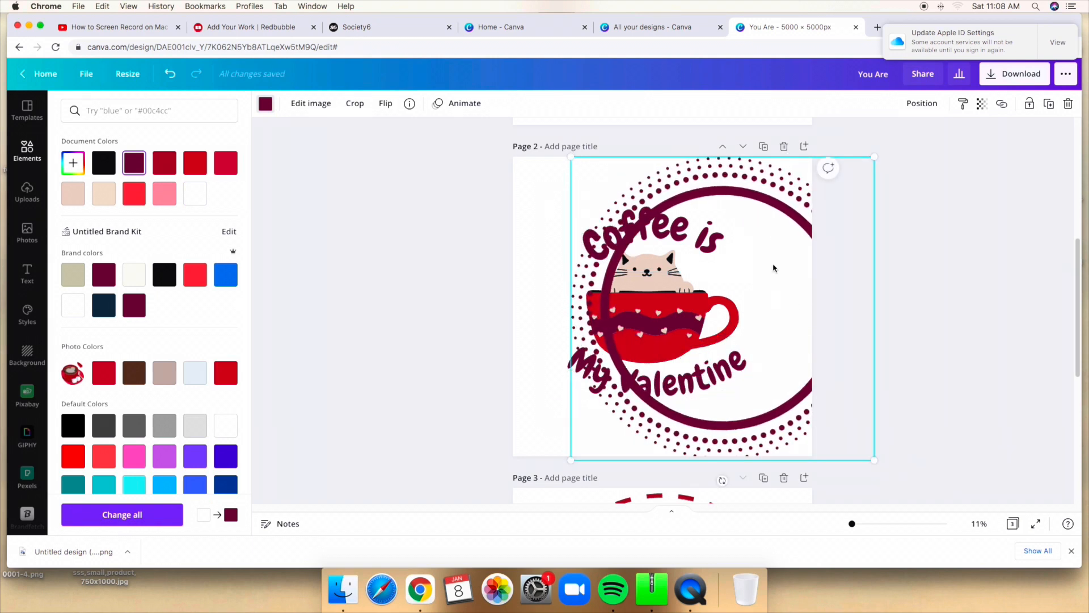
{"action": "left_click_drag", "start_coordinate": [773, 267], "coordinate": [705, 248]}
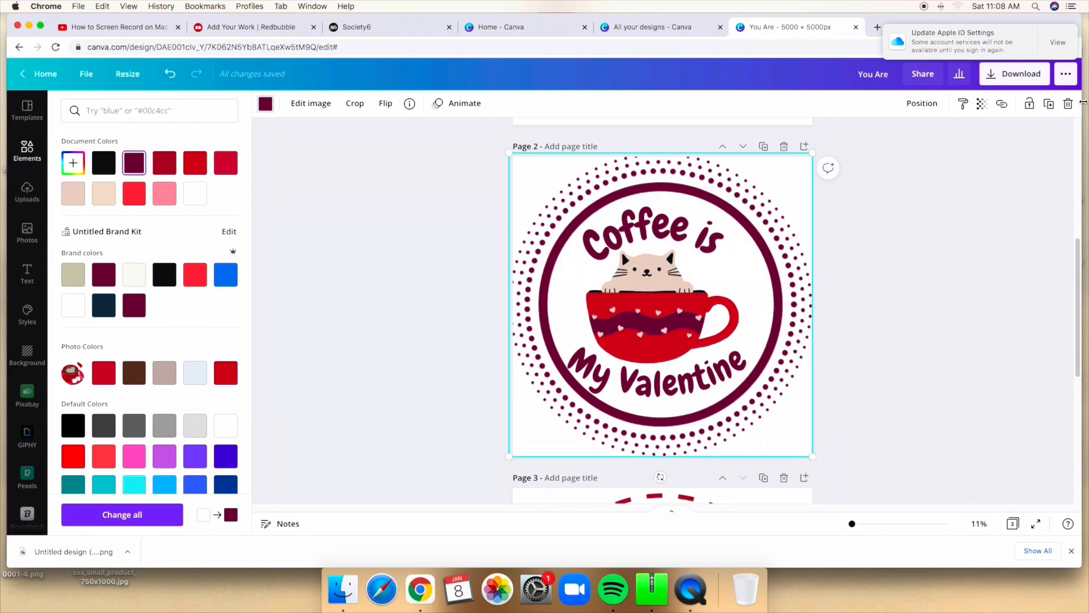
{"action": "left_click", "coordinate": [1068, 104]}
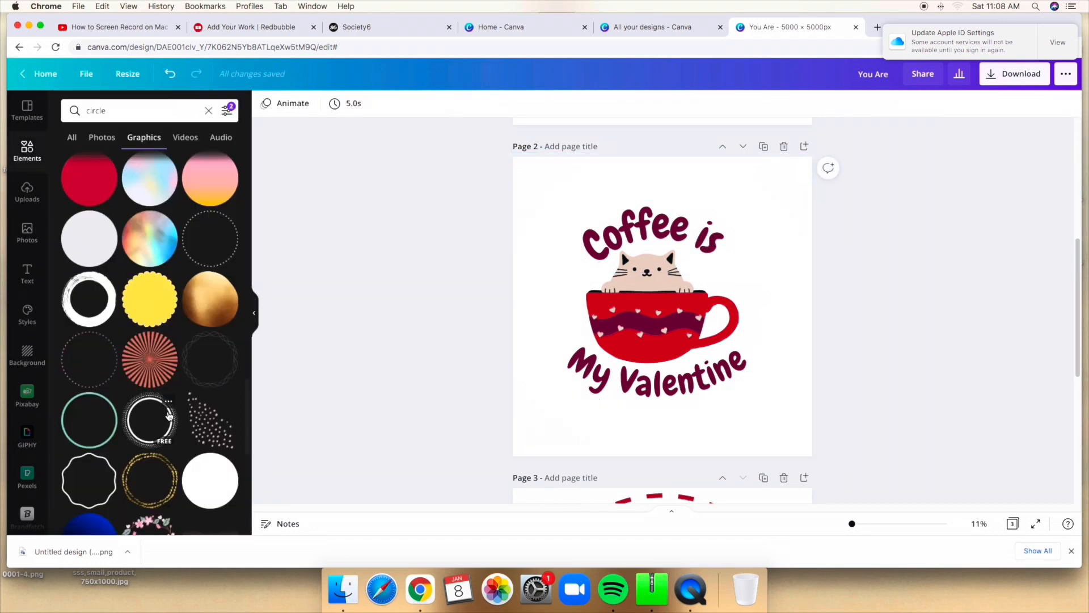
Try the white wavy-edged circle outline from the circle graphics on page 2, and delete it.
{"action": "scroll", "coordinate": [148, 409], "scroll_direction": "down", "scroll_amount": 5}
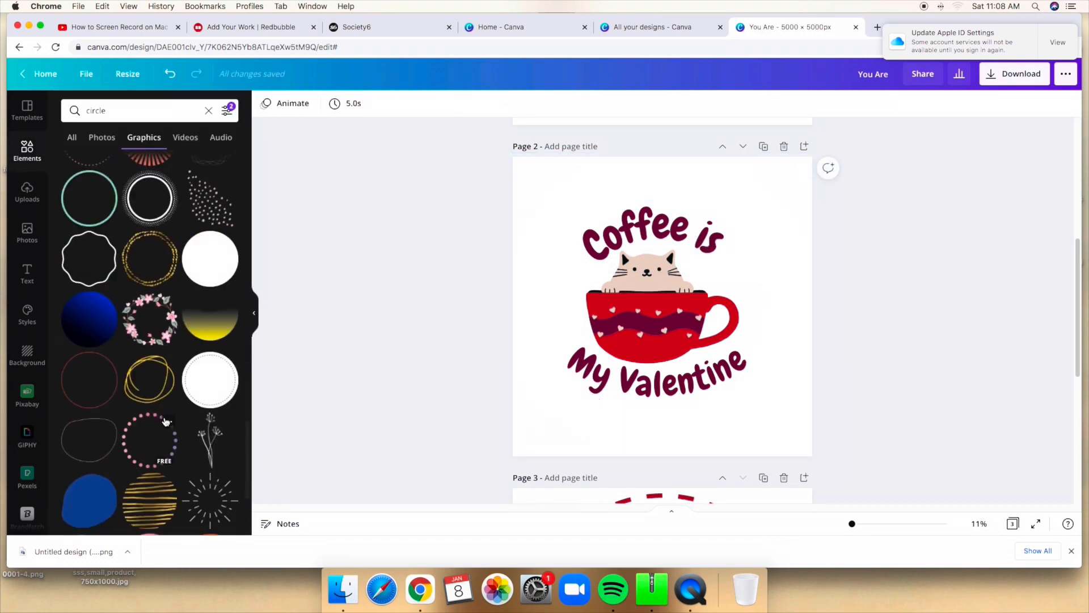
{"action": "left_click", "coordinate": [91, 258]}
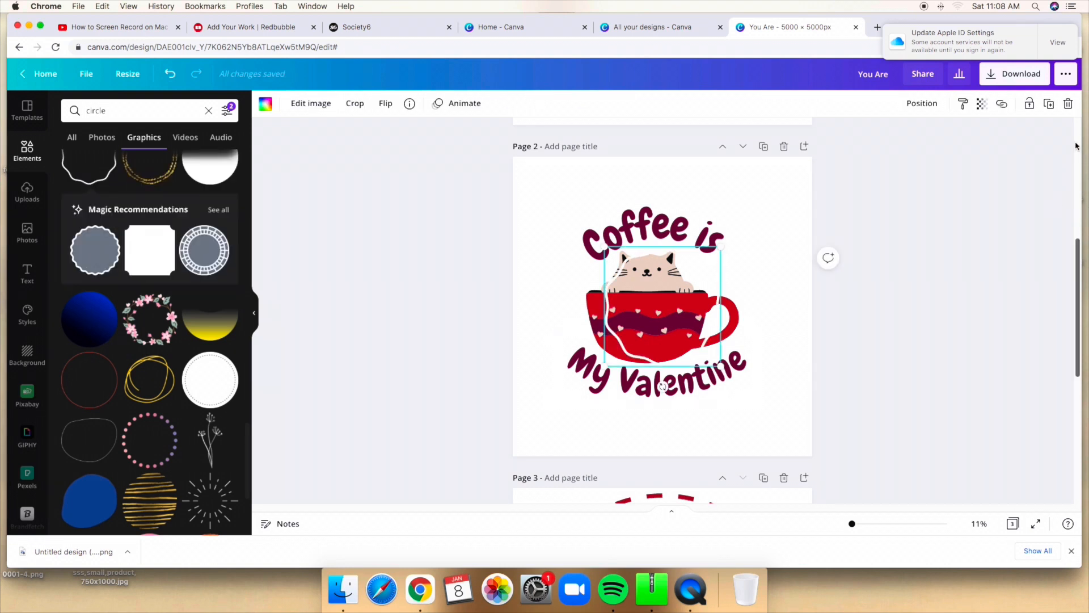
{"action": "left_click", "coordinate": [1069, 103]}
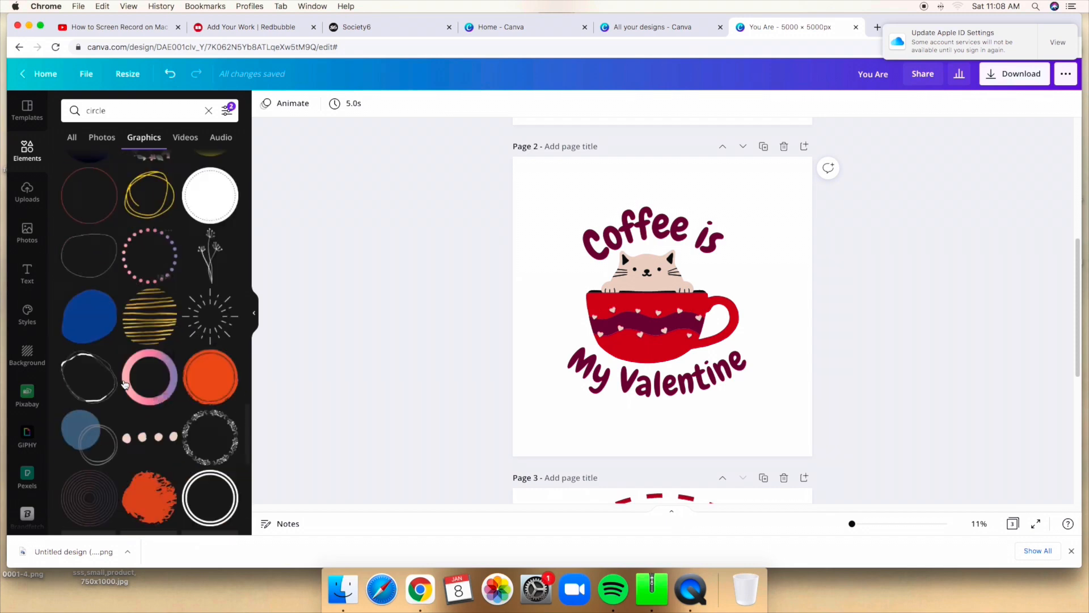
Add the free circle frame with a dashed inner ring from the circle graphics and color it burgundy.
{"action": "scroll", "coordinate": [124, 390], "scroll_direction": "down", "scroll_amount": 6}
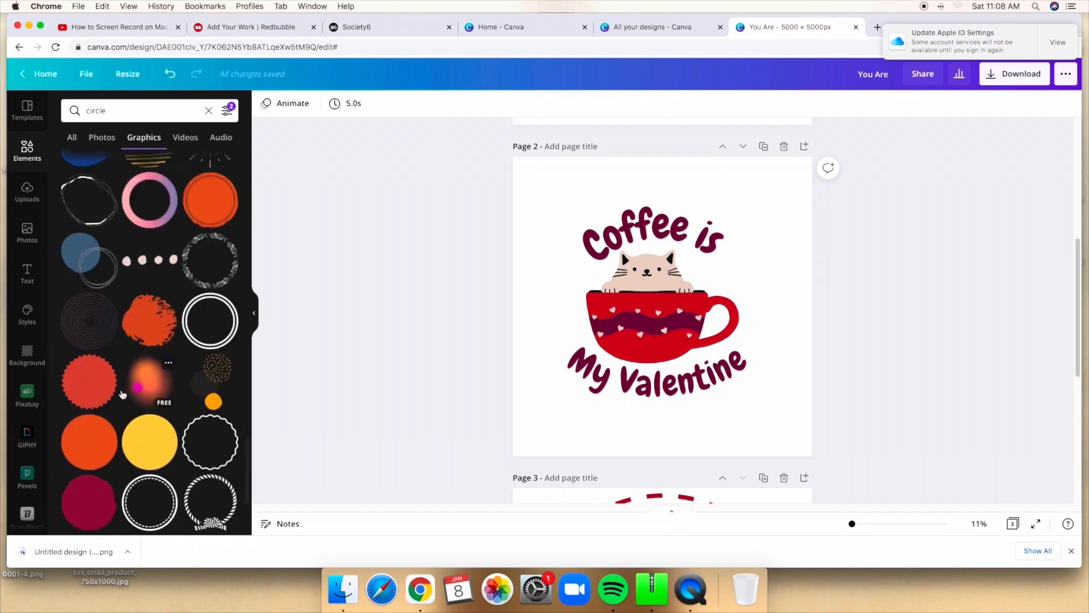
{"action": "scroll", "coordinate": [125, 391], "scroll_direction": "down", "scroll_amount": 3}
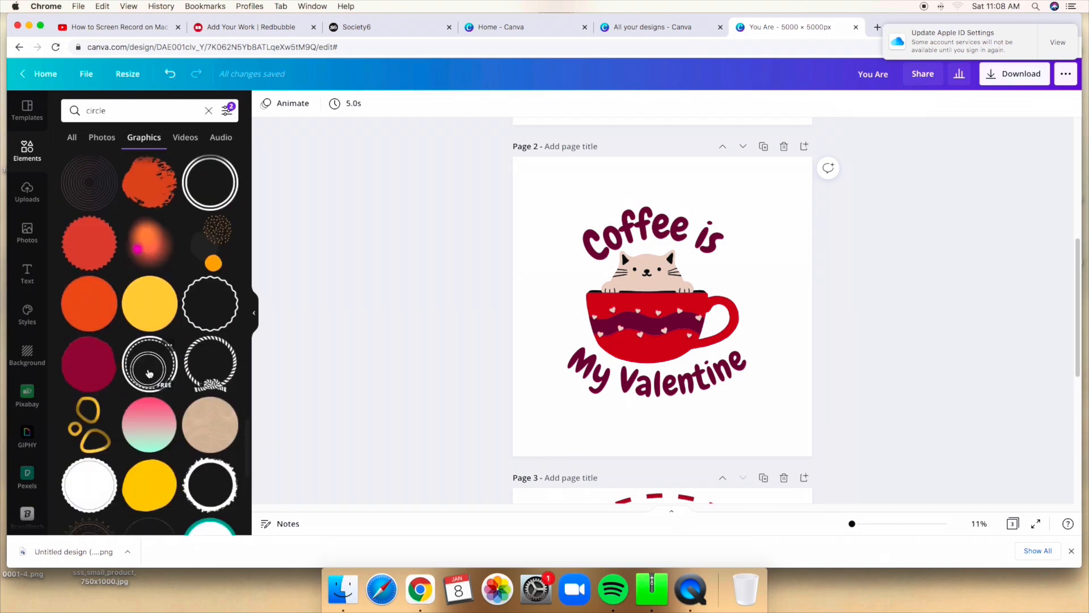
{"action": "left_click", "coordinate": [137, 381]}
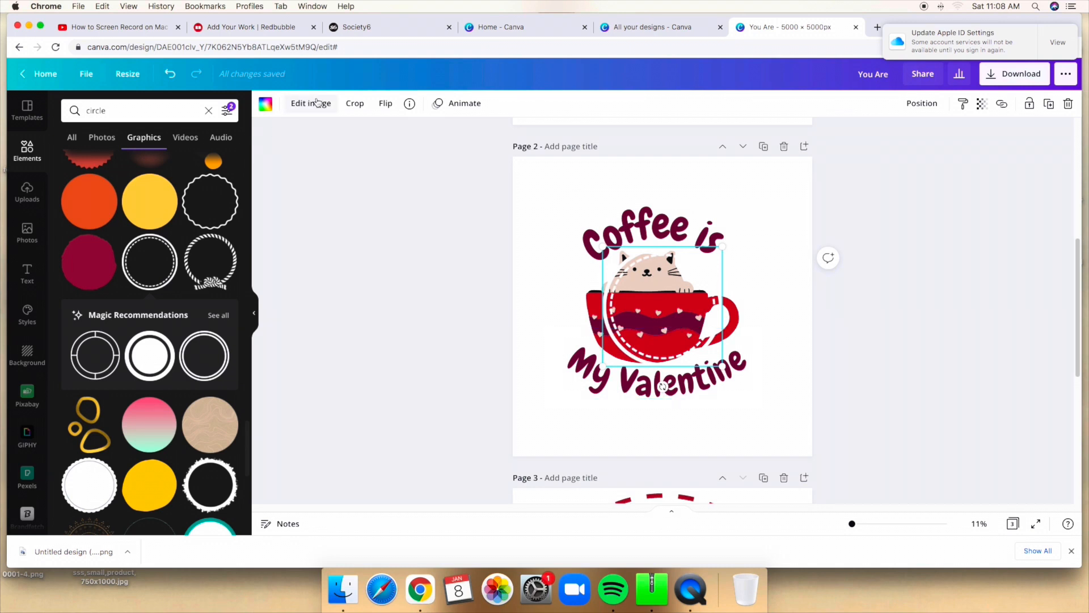
{"action": "left_click", "coordinate": [266, 107]}
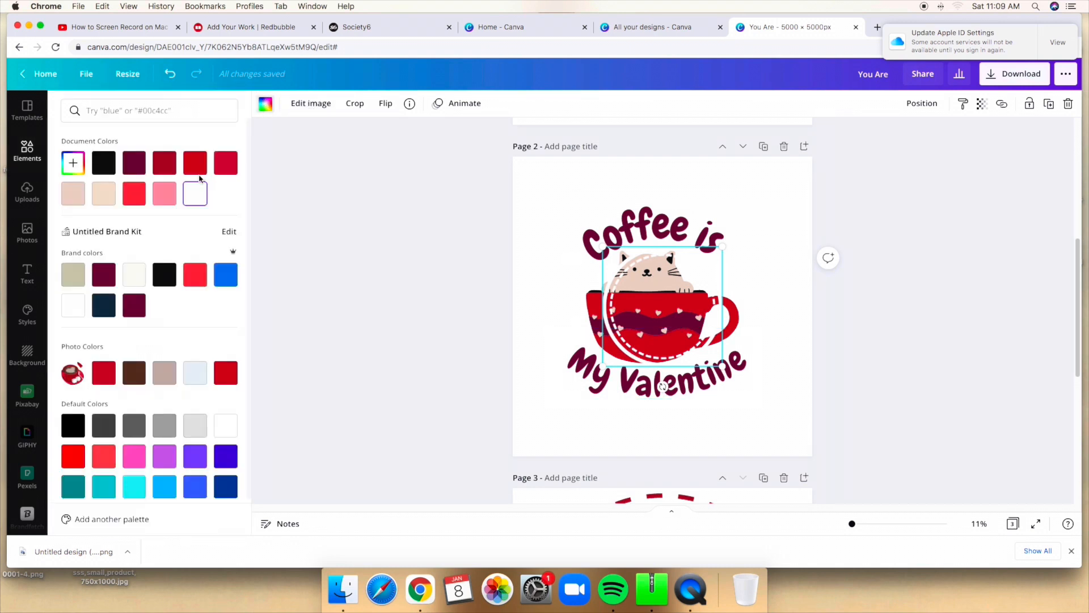
{"action": "left_click", "coordinate": [134, 162]}
Enlarge the dashed circle frame to nearly fill page 2 and center it around the text and cat mug.
{"action": "left_click_drag", "start_coordinate": [722, 248], "coordinate": [827, 165]}
{"action": "left_click_drag", "start_coordinate": [743, 207], "coordinate": [709, 242]}
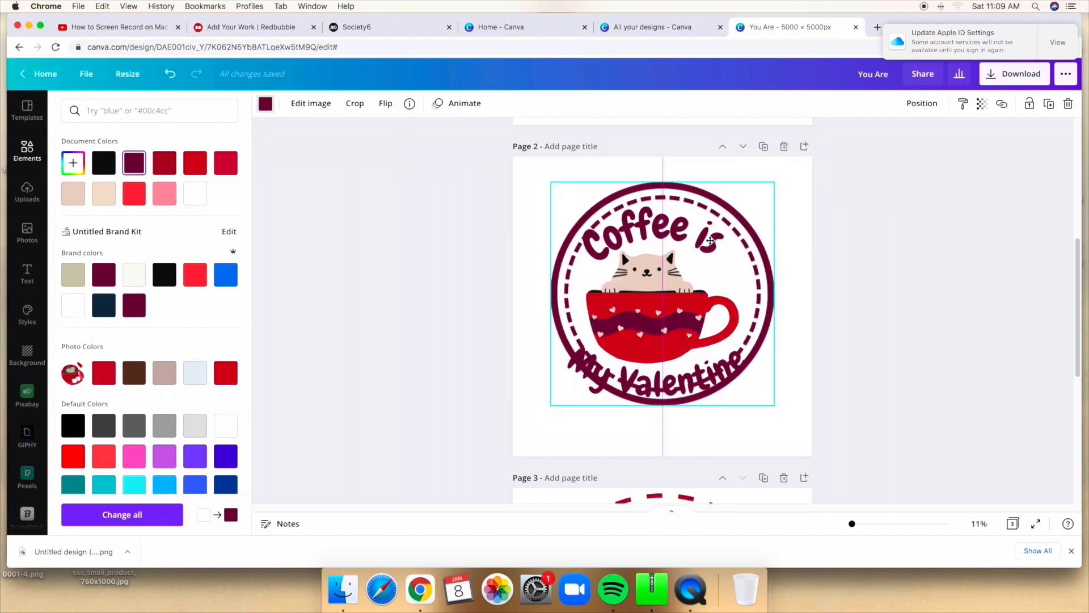
{"action": "left_click_drag", "start_coordinate": [773, 180], "coordinate": [886, 172]}
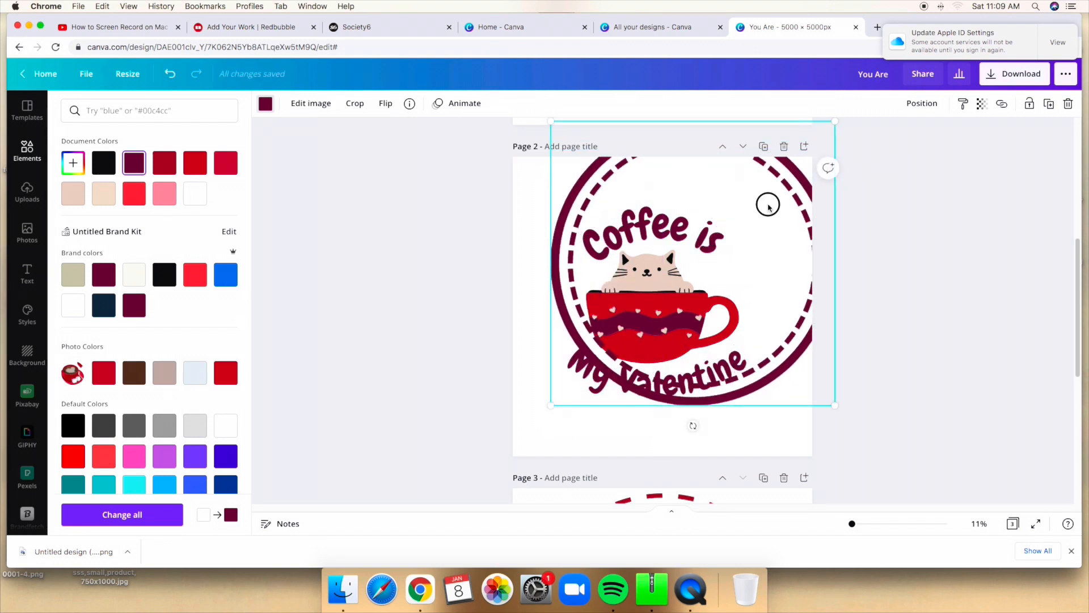
{"action": "left_click_drag", "start_coordinate": [768, 204], "coordinate": [739, 243]}
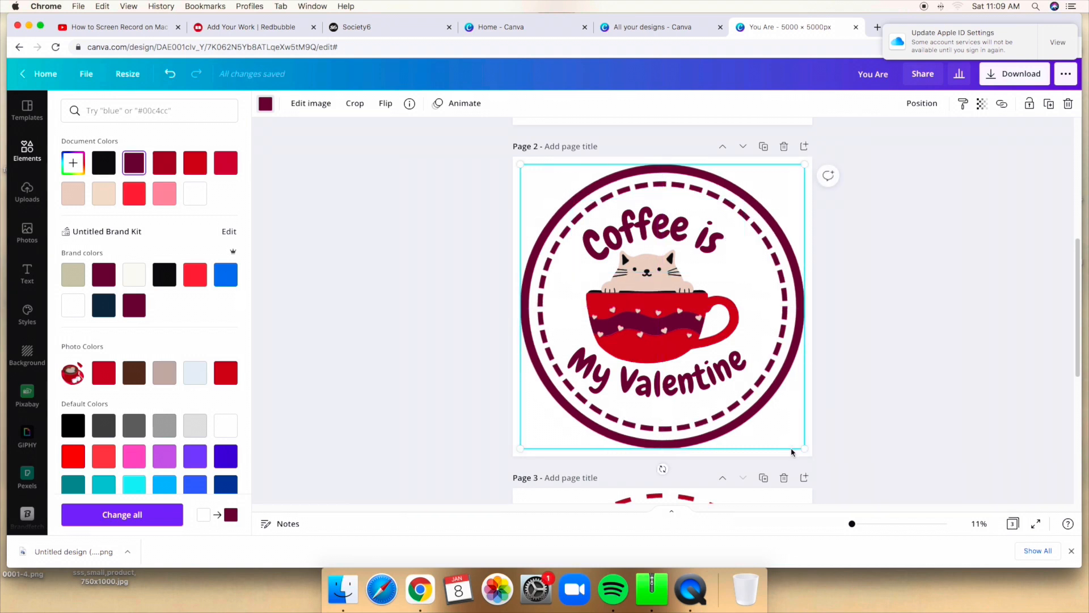
{"action": "left_click_drag", "start_coordinate": [803, 448], "coordinate": [788, 438]}
{"action": "left_click_drag", "start_coordinate": [738, 313], "coordinate": [740, 320]}
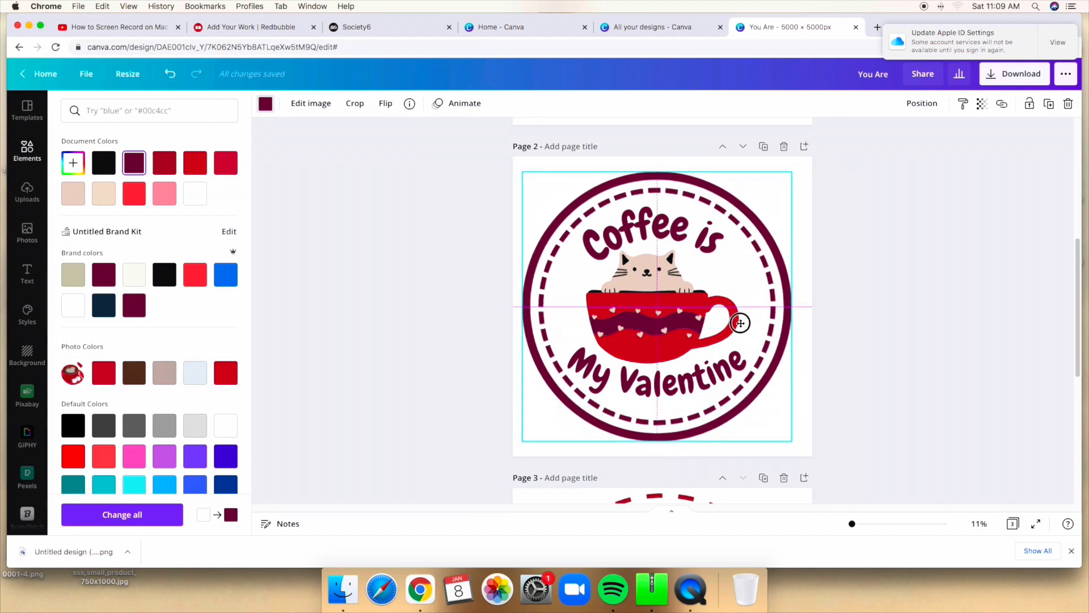
{"action": "key", "text": "Escape"}
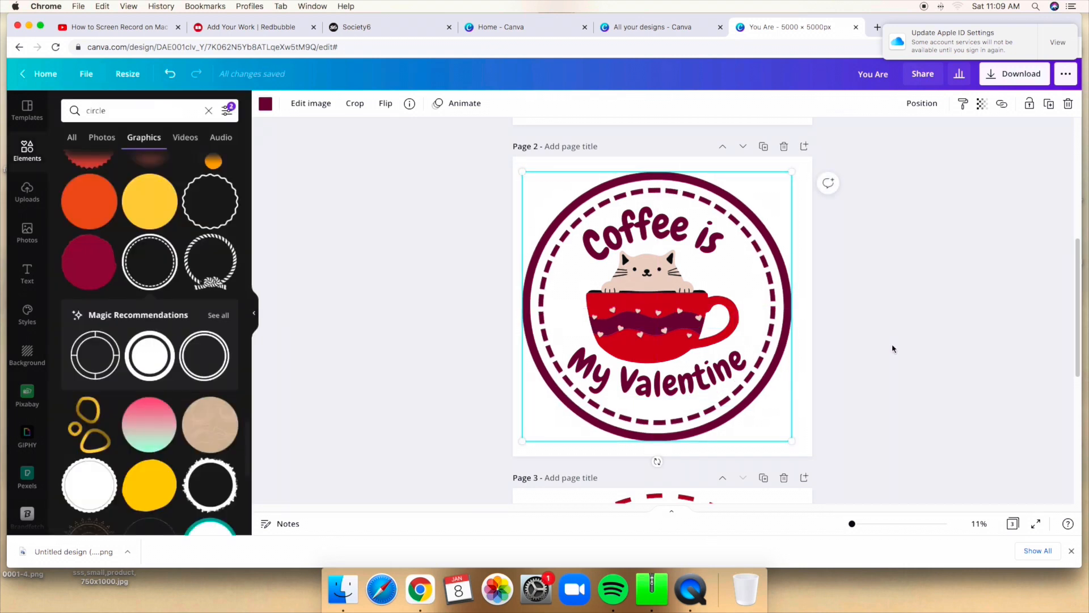
Try red, pink and crimson document colors on the dashed circle frame, and set it to light beige.
{"action": "left_click", "coordinate": [265, 104]}
{"action": "left_click", "coordinate": [198, 164]}
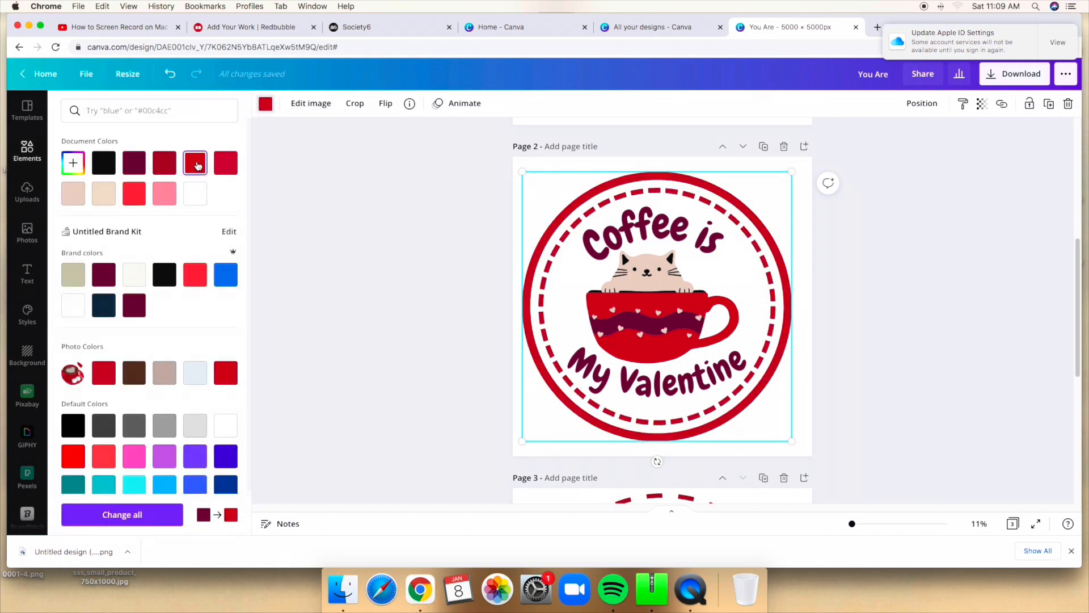
{"action": "left_click", "coordinate": [165, 193]}
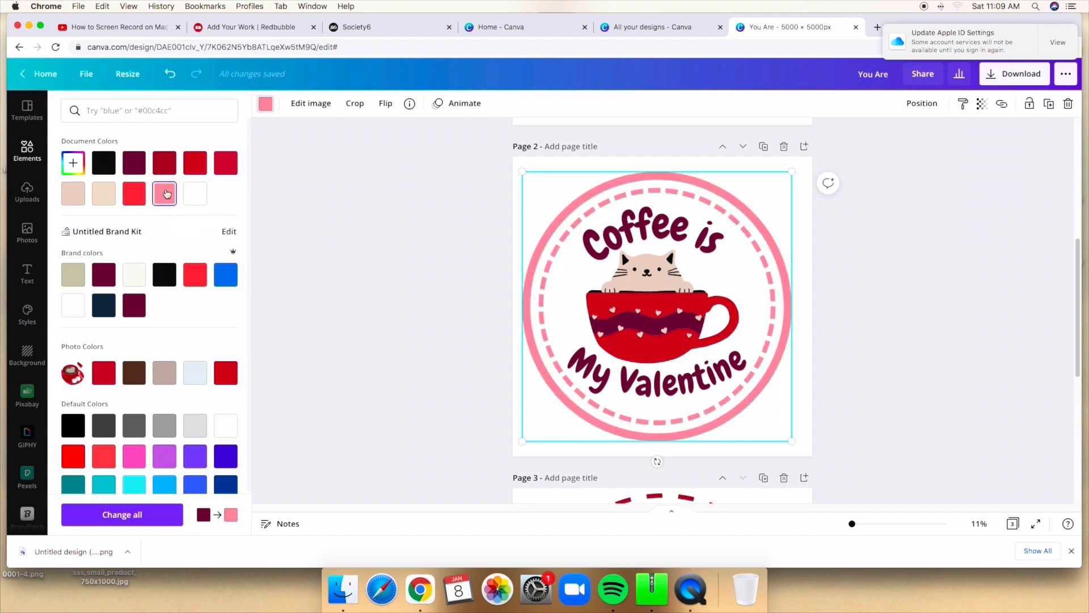
{"action": "left_click", "coordinate": [194, 164]}
{"action": "left_click", "coordinate": [227, 165]}
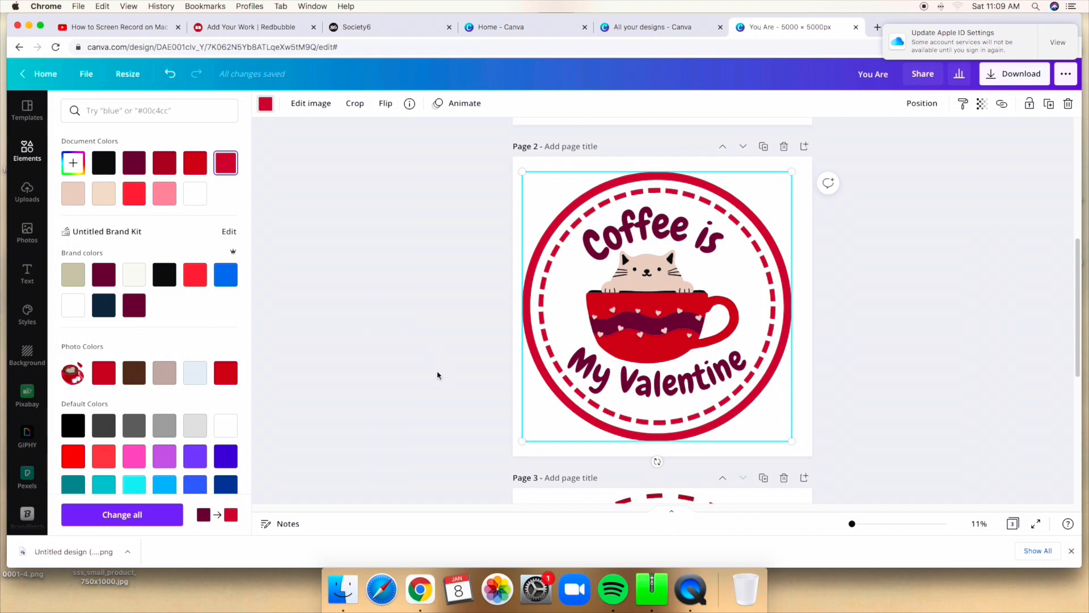
{"action": "left_click", "coordinate": [105, 196]}
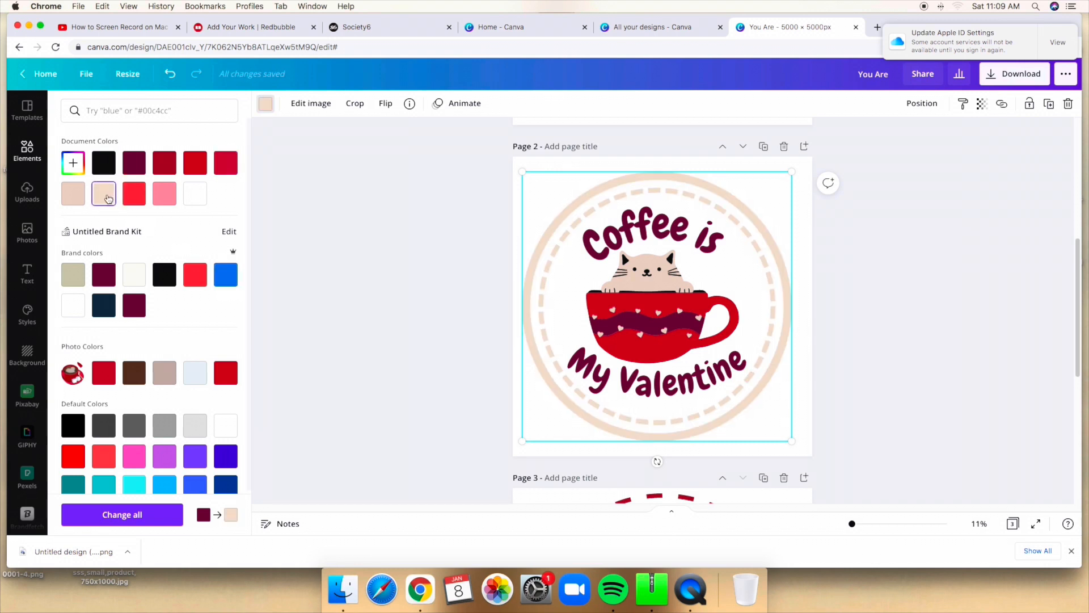
Try pinkish beige and crimson document colors on page 2's dashed circle frame, and set it to red.
{"action": "left_click", "coordinate": [82, 203]}
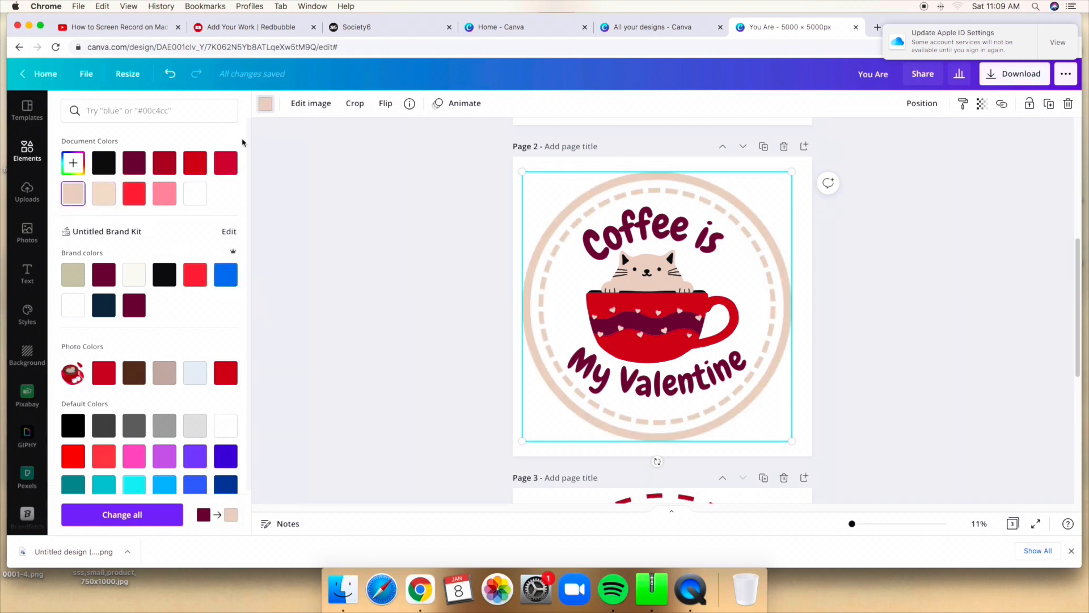
{"action": "left_click", "coordinate": [231, 163]}
{"action": "left_click", "coordinate": [198, 168]}
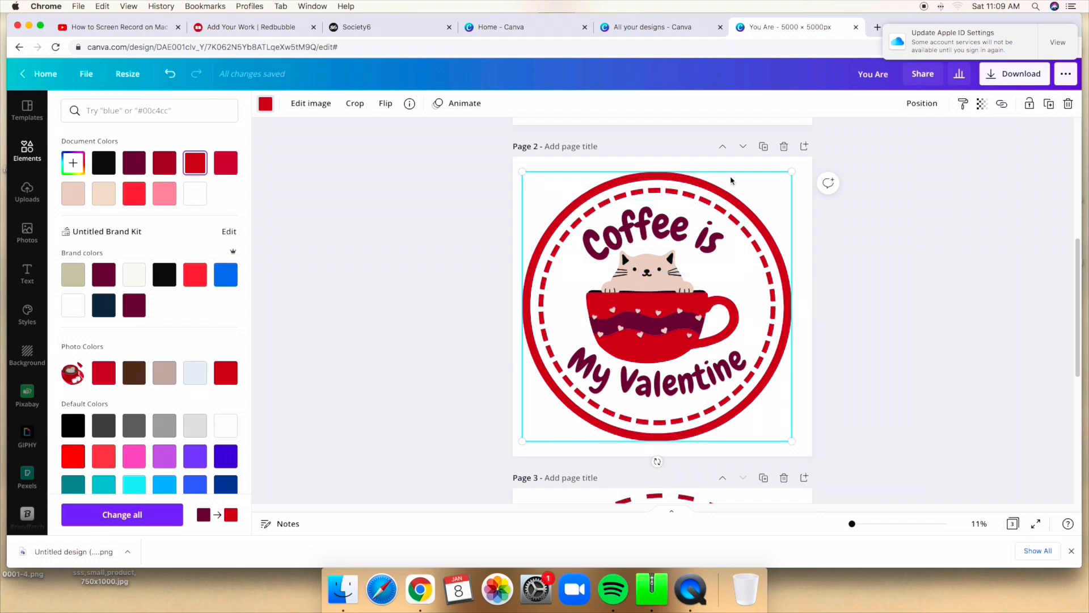
Review the milkshake mug design on page 3 and the coffee cup design on page 1.
{"action": "scroll", "coordinate": [919, 363], "scroll_direction": "down", "scroll_amount": 5}
{"action": "left_click", "coordinate": [698, 303]}
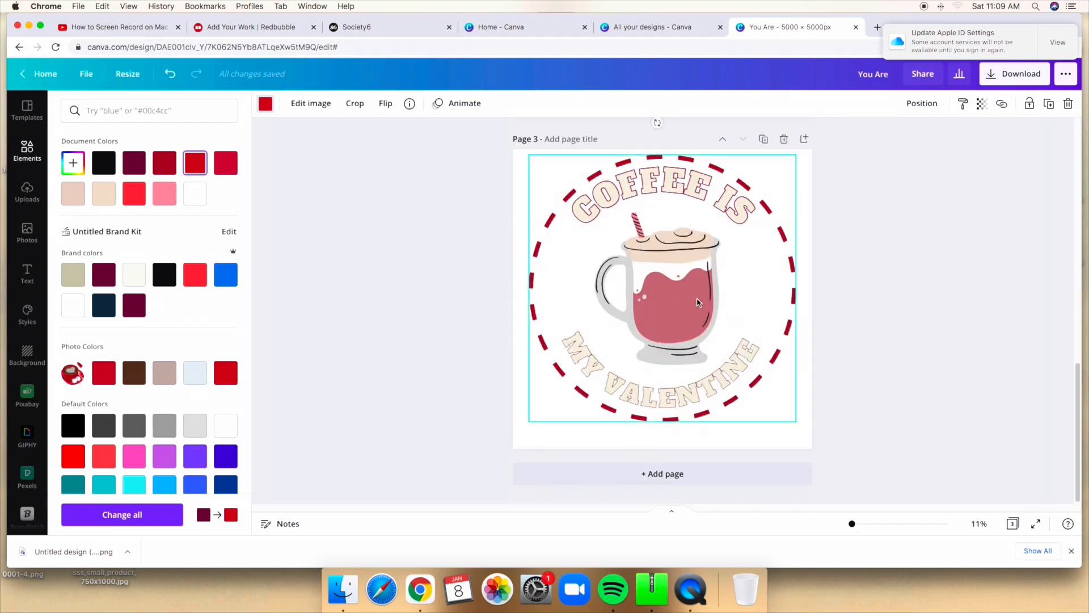
{"action": "scroll", "coordinate": [695, 308], "scroll_direction": "up", "scroll_amount": 1}
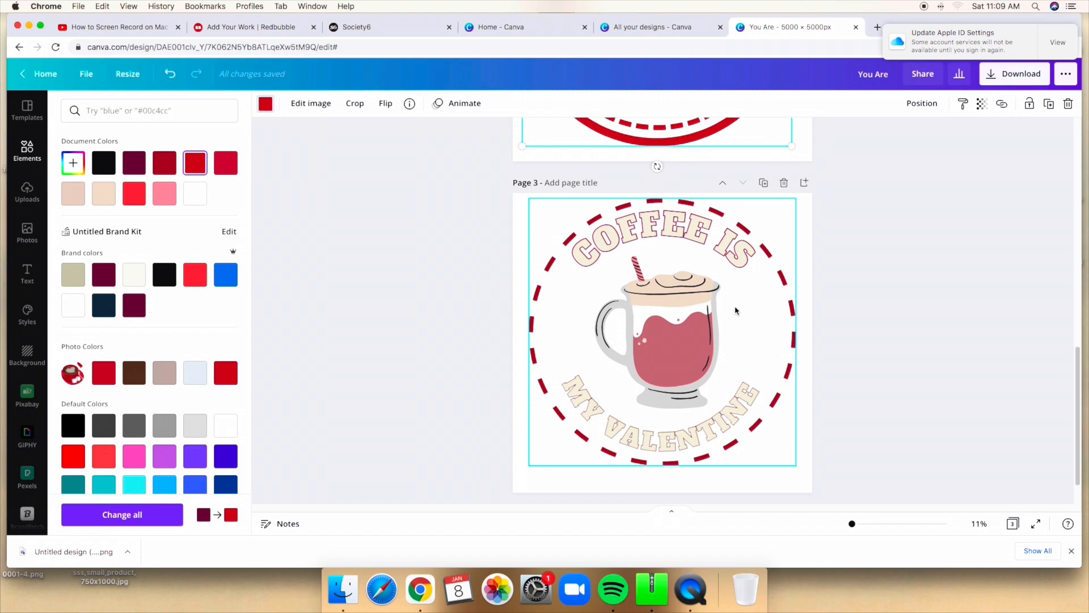
{"action": "scroll", "coordinate": [735, 310], "scroll_direction": "up", "scroll_amount": 14}
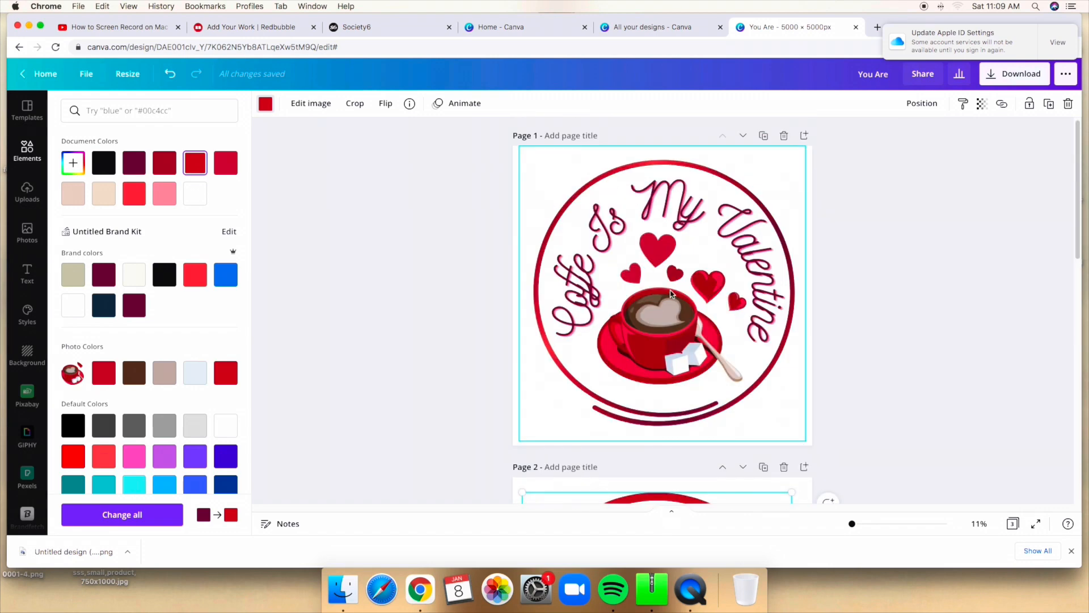
Search the graphics for "latte" and browse through the coffee illustrations.
{"action": "left_click", "coordinate": [25, 156]}
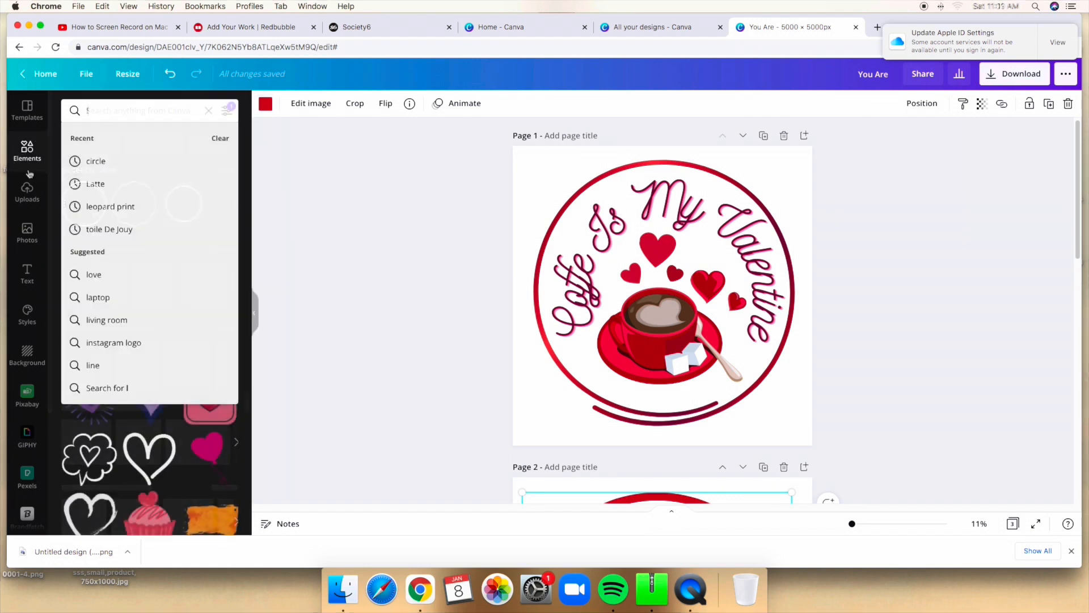
{"action": "type", "text": "la"}
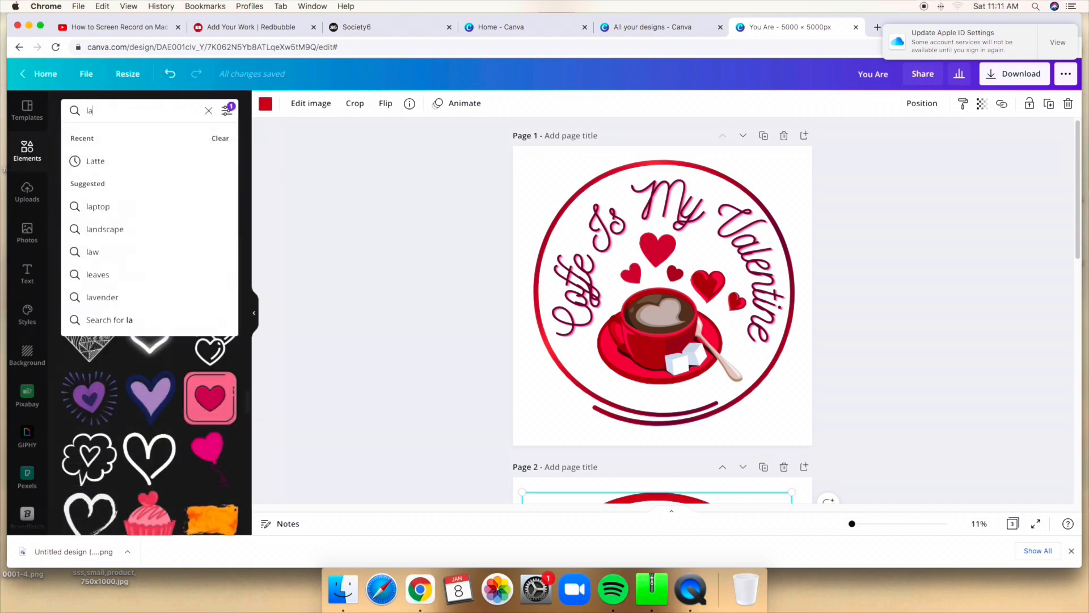
{"action": "type", "text": "tte"}
{"action": "key", "text": "Return"}
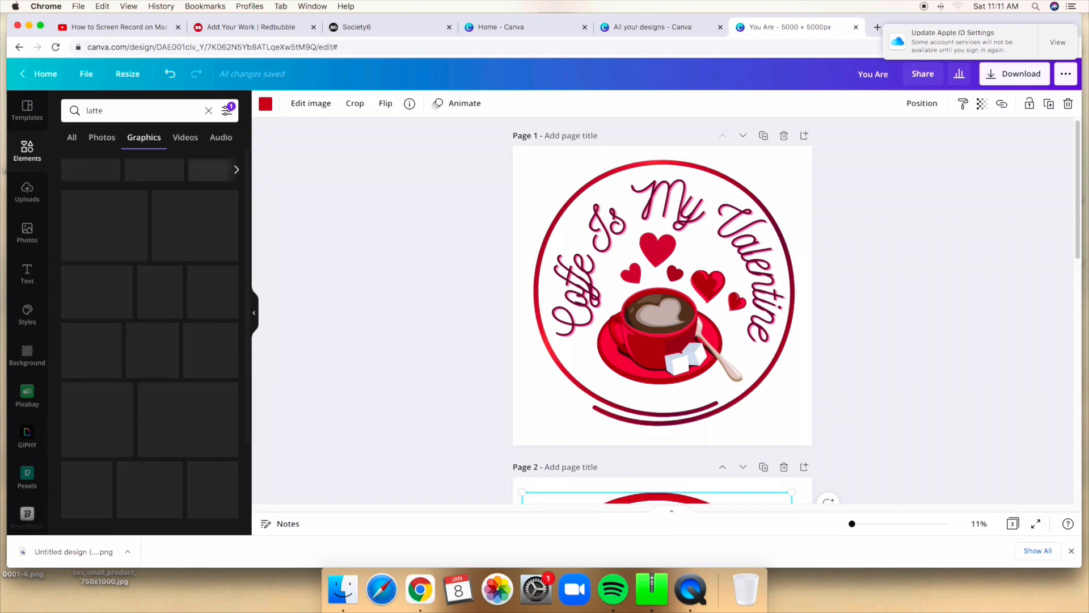
{"action": "scroll", "coordinate": [96, 295], "scroll_direction": "down", "scroll_amount": 10}
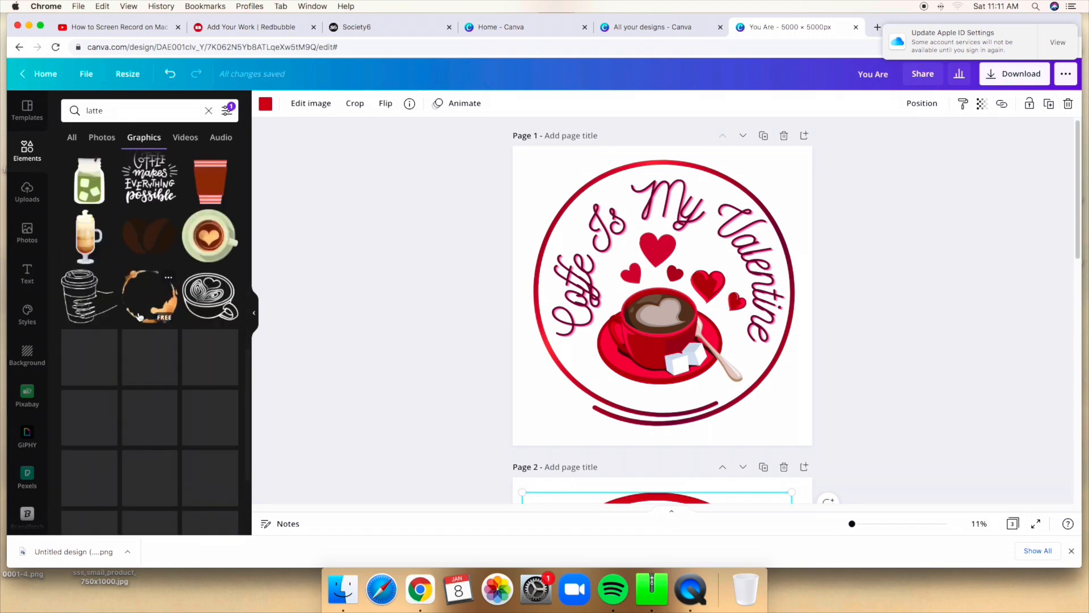
{"action": "scroll", "coordinate": [139, 315], "scroll_direction": "down", "scroll_amount": 1}
{"action": "scroll", "coordinate": [138, 315], "scroll_direction": "down", "scroll_amount": 8}
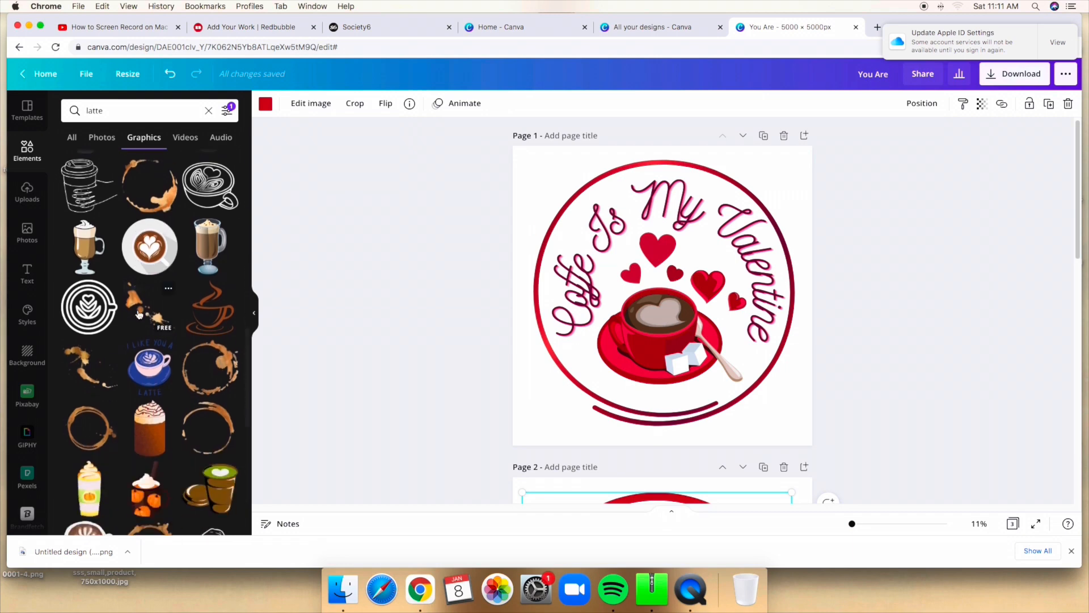
{"action": "scroll", "coordinate": [137, 315], "scroll_direction": "down", "scroll_amount": 5}
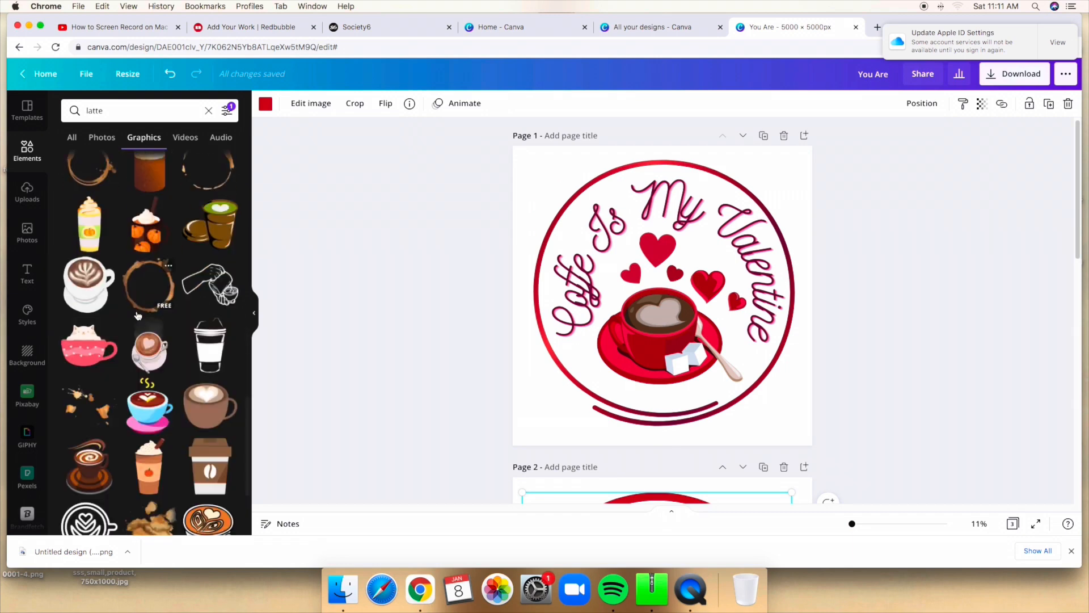
{"action": "scroll", "coordinate": [136, 316], "scroll_direction": "down", "scroll_amount": 5}
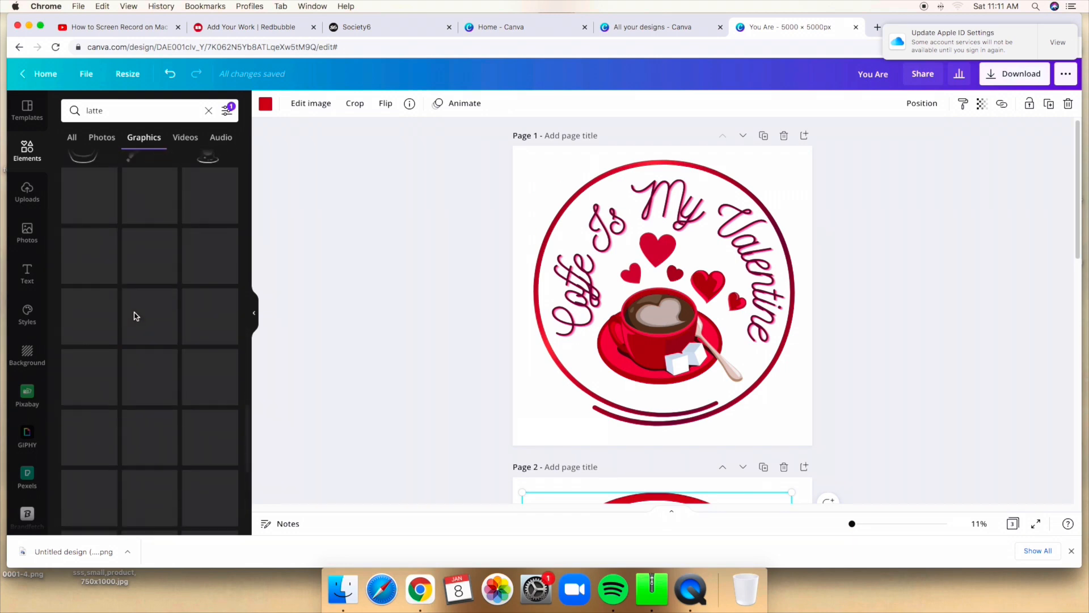
{"action": "scroll", "coordinate": [144, 327], "scroll_direction": "down", "scroll_amount": 10}
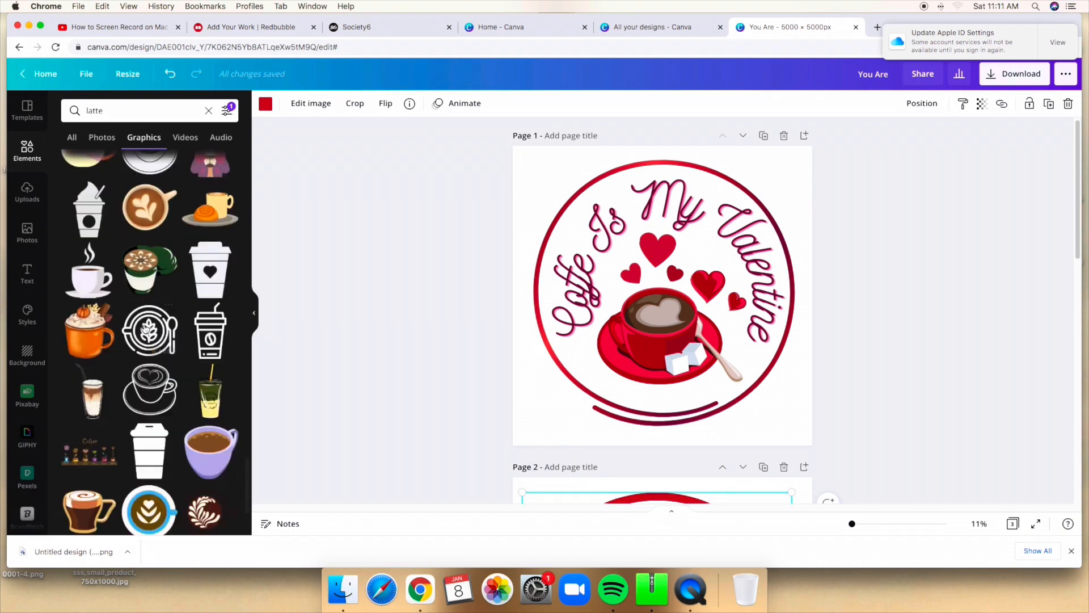
{"action": "scroll", "coordinate": [145, 329], "scroll_direction": "down", "scroll_amount": 8}
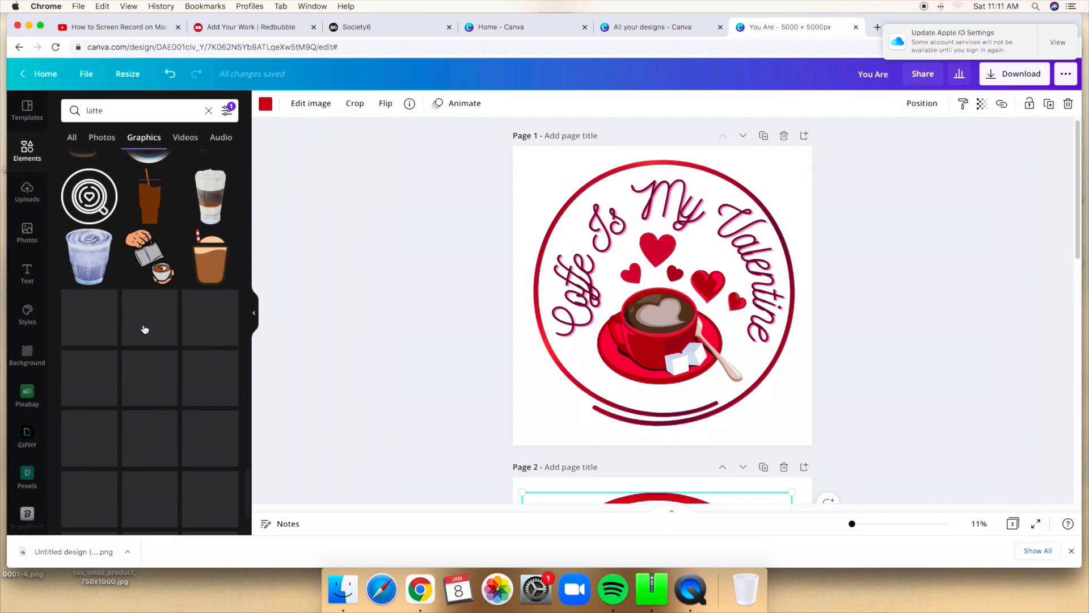
{"action": "scroll", "coordinate": [145, 329], "scroll_direction": "down", "scroll_amount": 5}
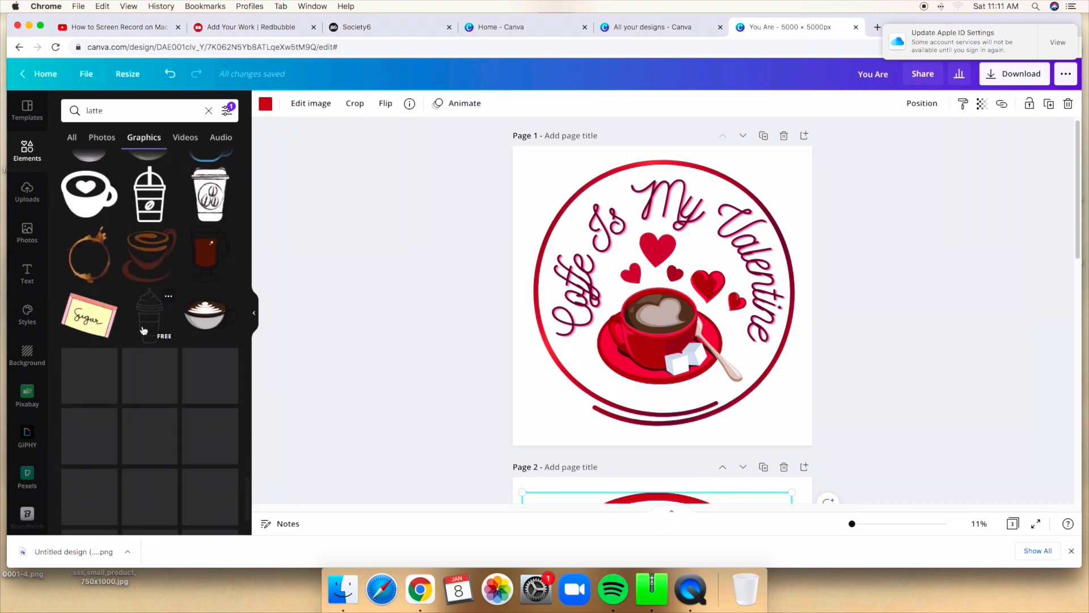
{"action": "scroll", "coordinate": [143, 330], "scroll_direction": "down", "scroll_amount": 5}
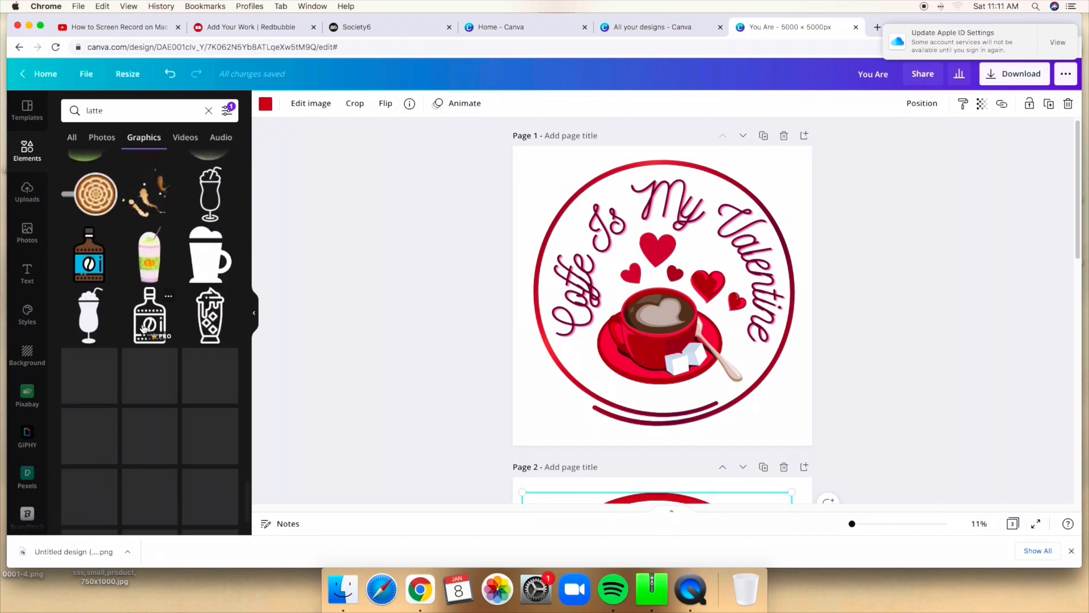
{"action": "scroll", "coordinate": [145, 329], "scroll_direction": "down", "scroll_amount": 5}
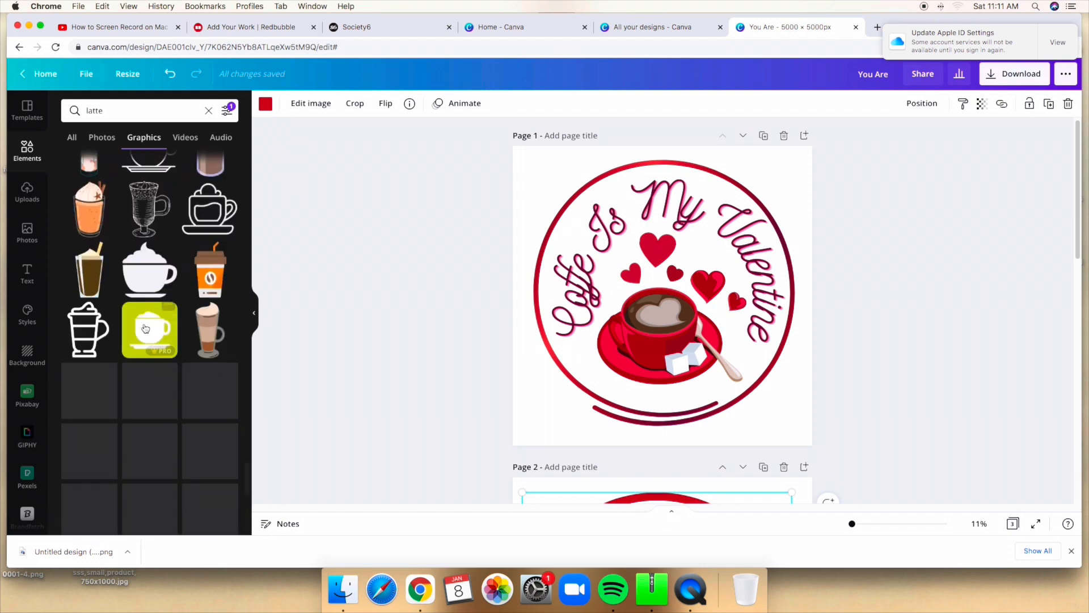
{"action": "scroll", "coordinate": [146, 328], "scroll_direction": "down", "scroll_amount": 5}
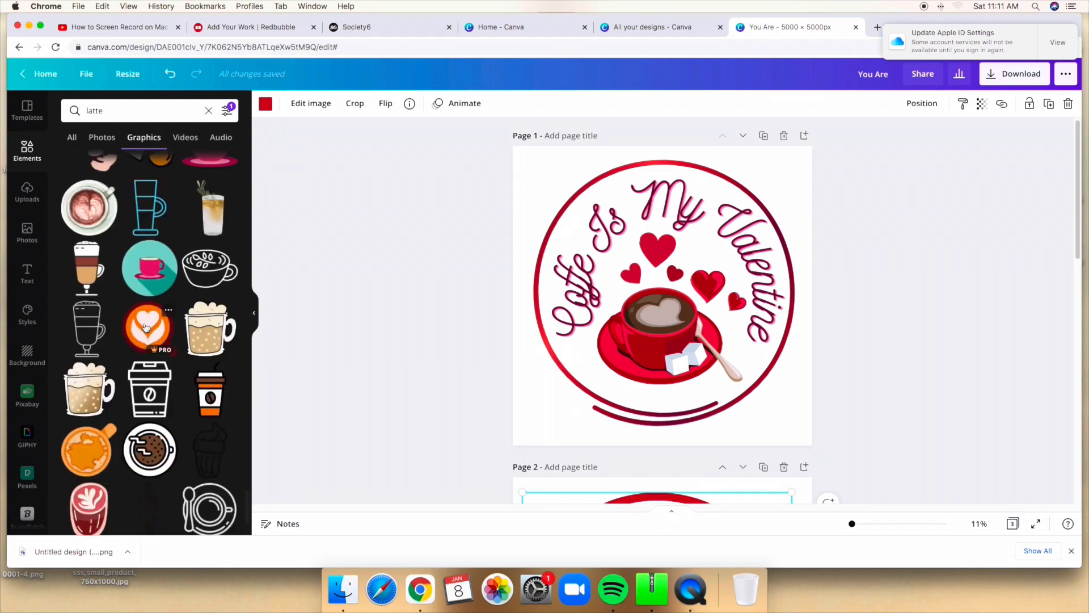
{"action": "scroll", "coordinate": [141, 300], "scroll_direction": "down", "scroll_amount": 10}
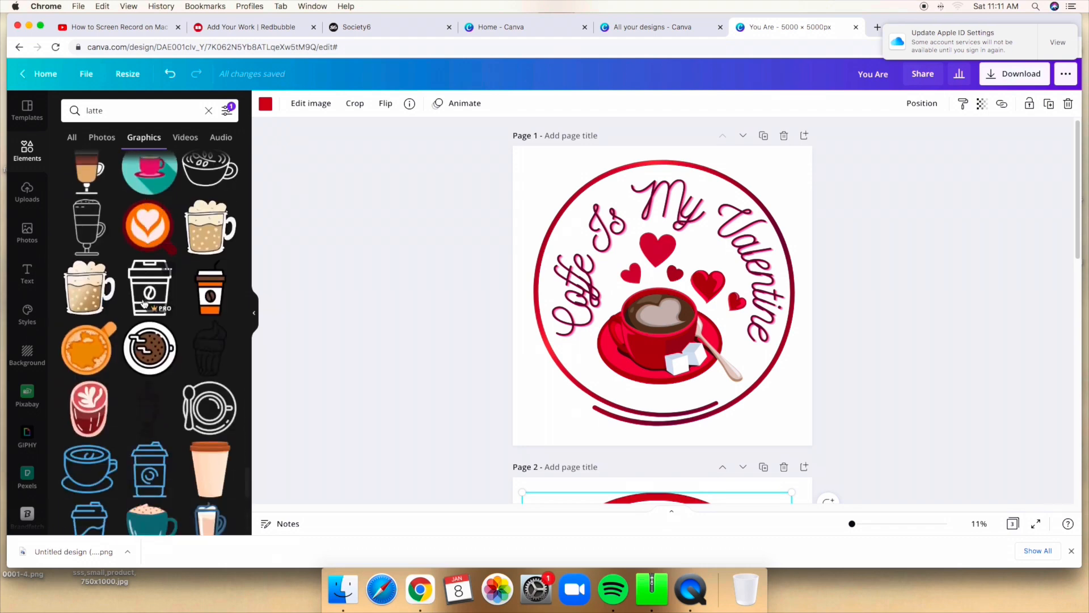
{"action": "scroll", "coordinate": [146, 306], "scroll_direction": "down", "scroll_amount": 10}
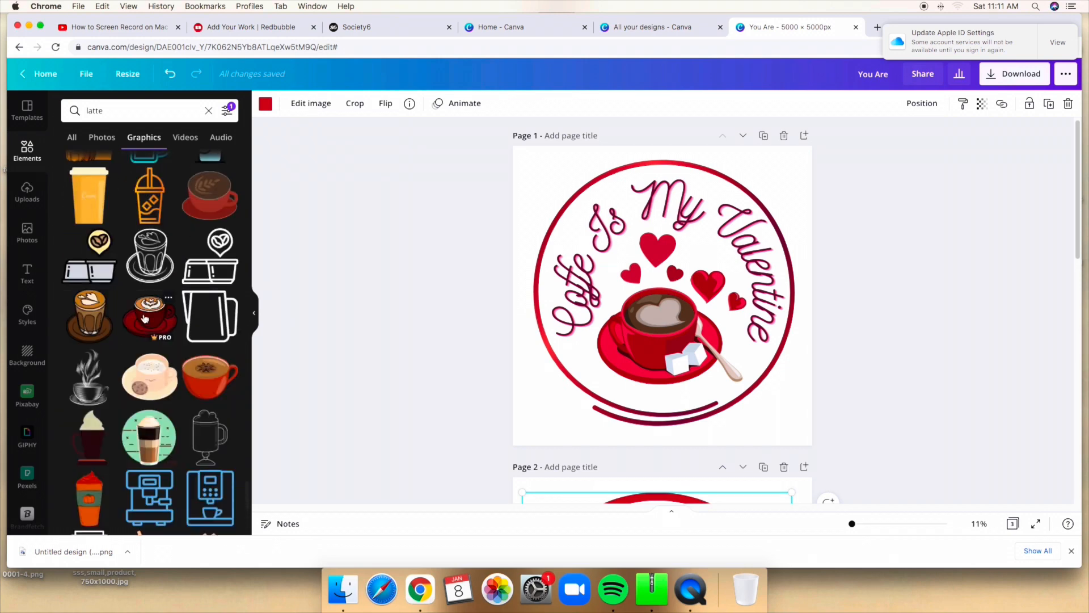
{"action": "scroll", "coordinate": [146, 317], "scroll_direction": "down", "scroll_amount": 10}
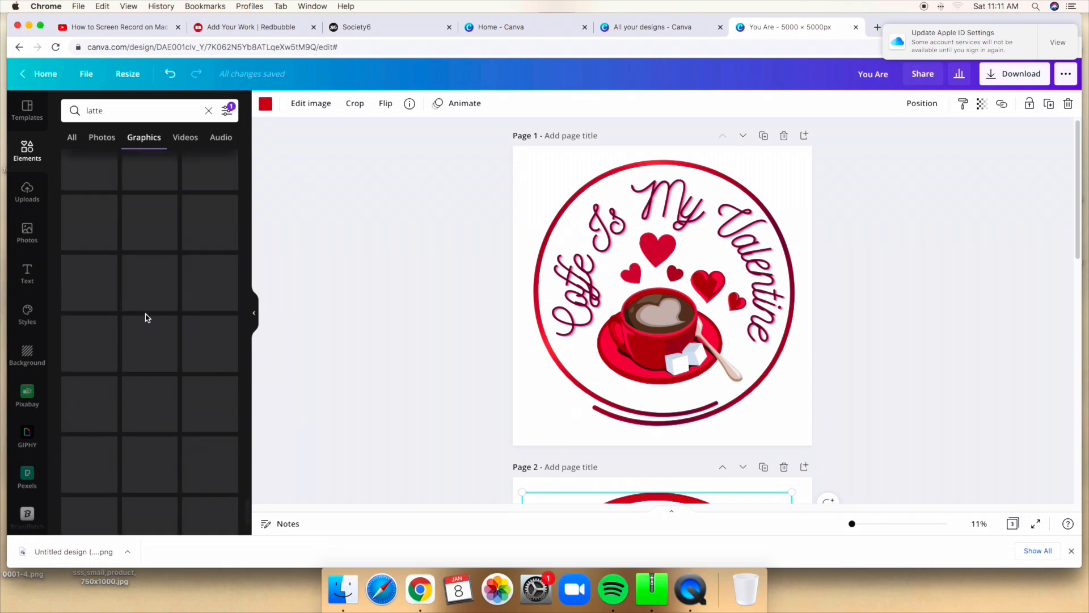
{"action": "scroll", "coordinate": [149, 318], "scroll_direction": "down", "scroll_amount": 8}
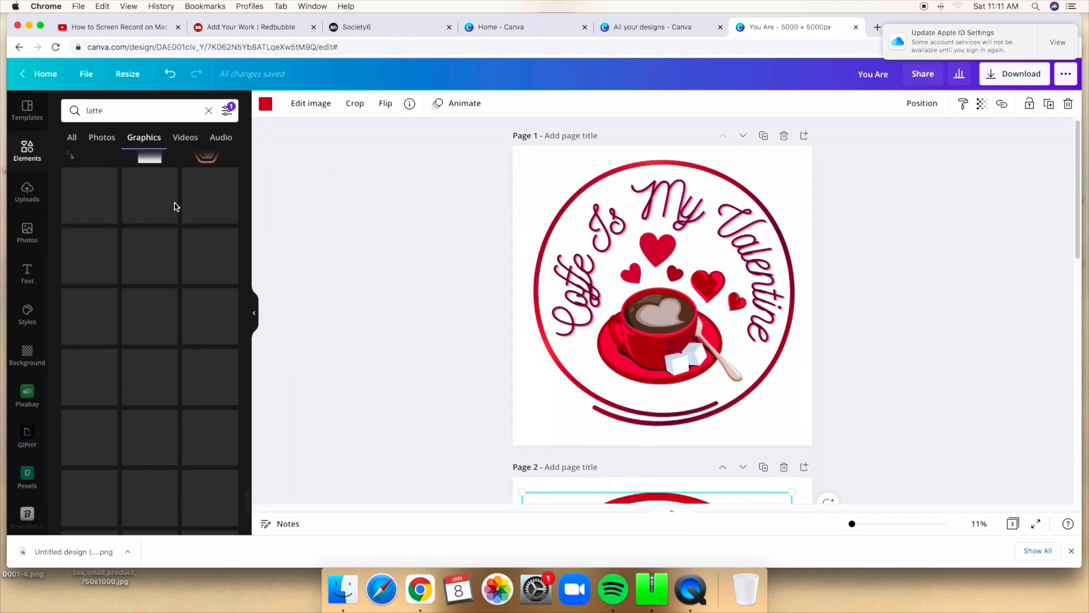
Show all recently used elements and look through the circles, hearts and coffee graphics.
{"action": "left_click", "coordinate": [25, 149]}
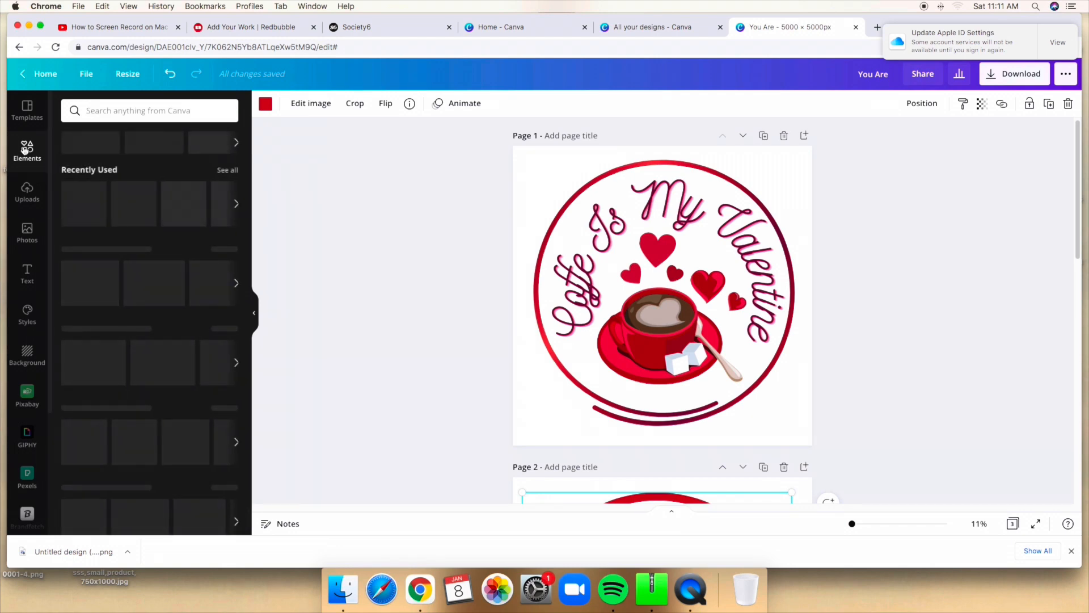
{"action": "left_click", "coordinate": [227, 171]}
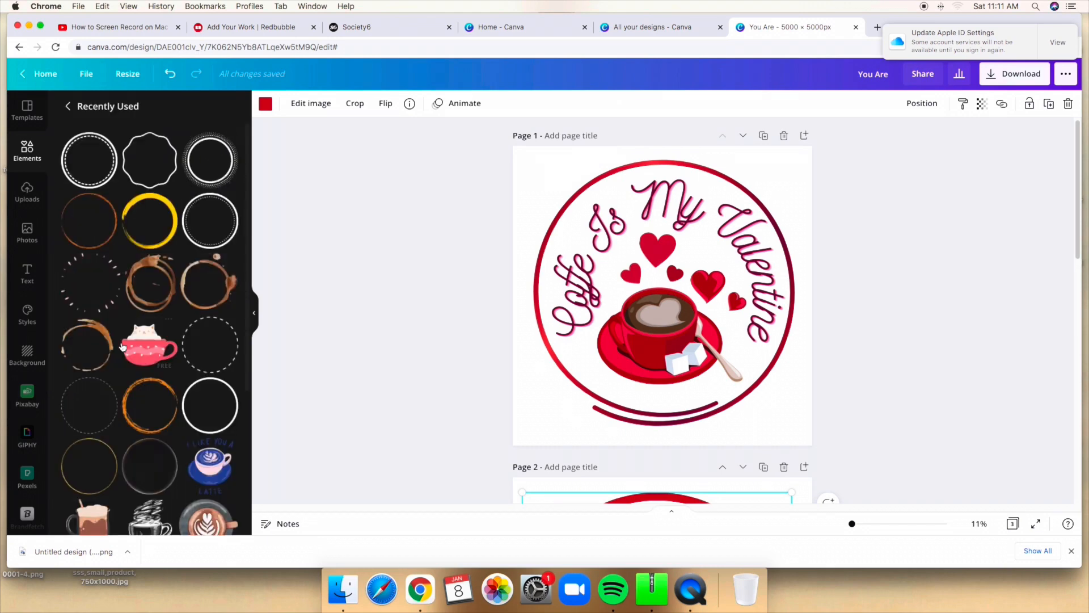
{"action": "scroll", "coordinate": [122, 347], "scroll_direction": "down", "scroll_amount": 10}
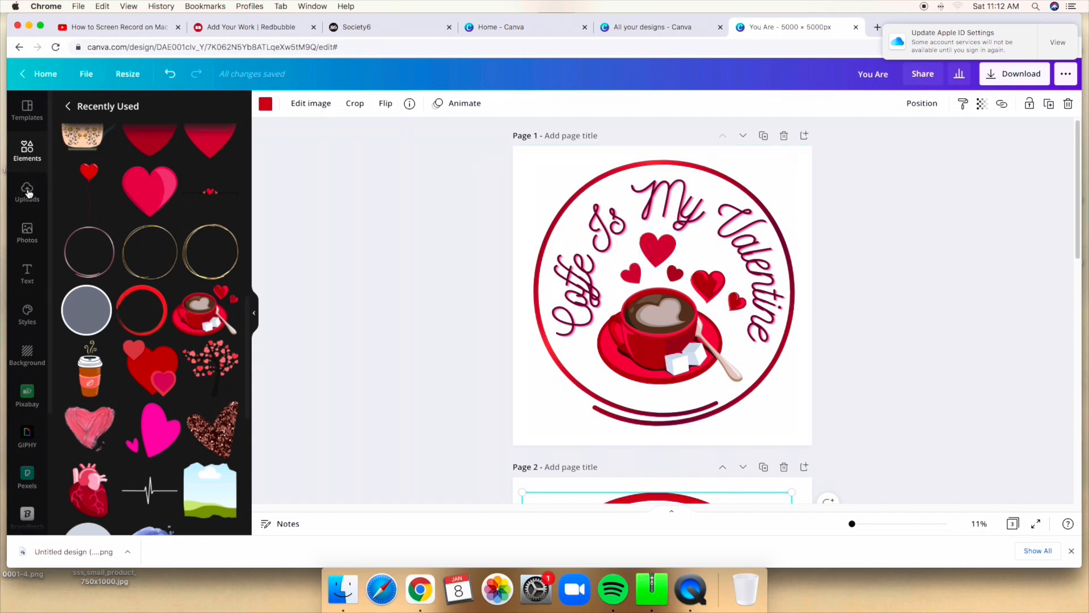
Browse the ready-made font combinations for text.
{"action": "left_click", "coordinate": [30, 275]}
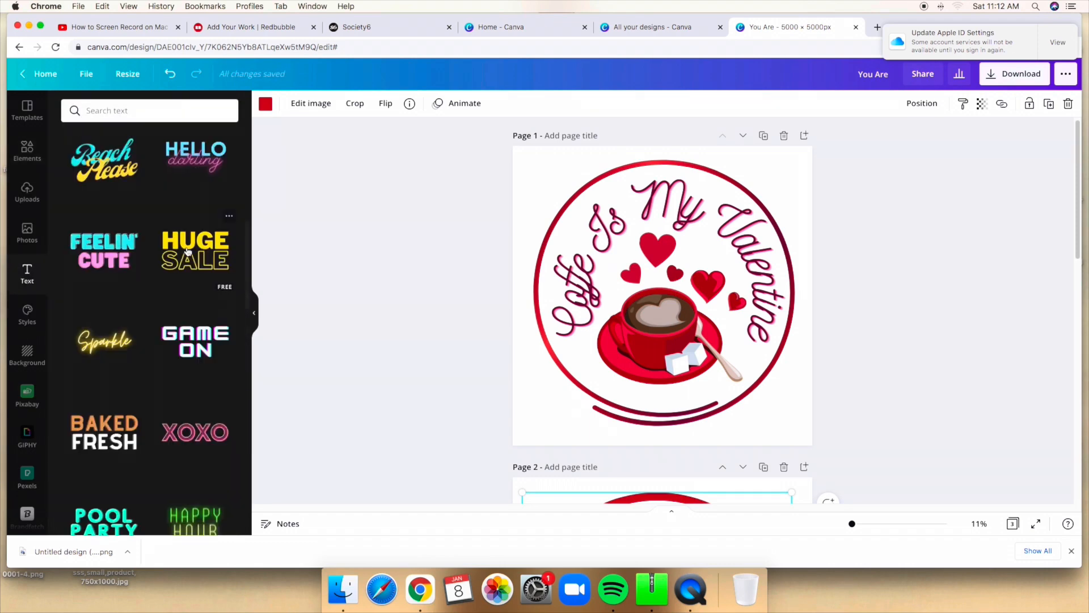
{"action": "scroll", "coordinate": [186, 253], "scroll_direction": "up", "scroll_amount": 10}
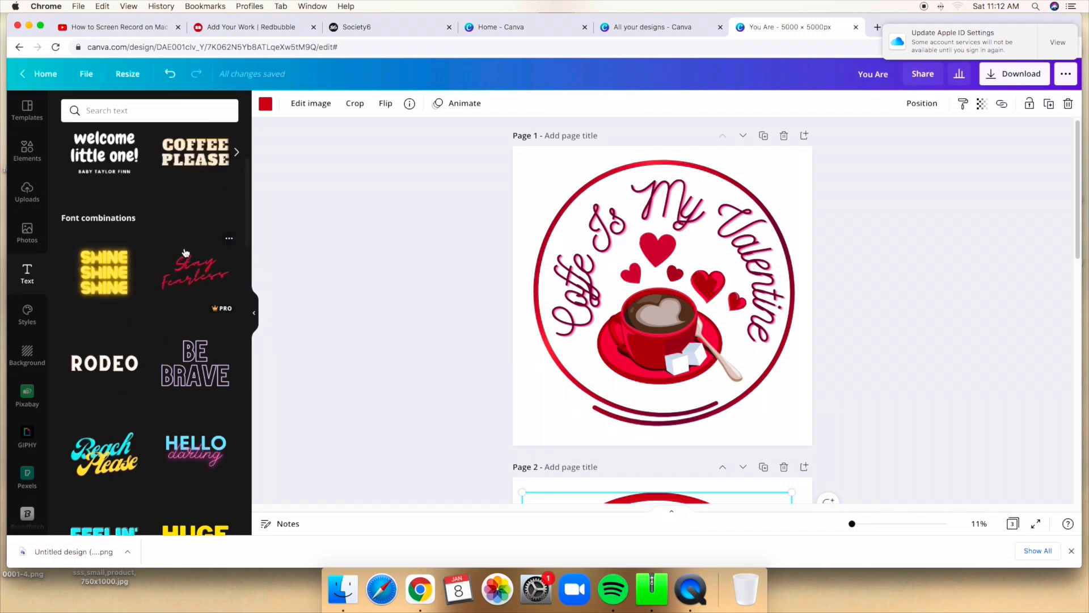
{"action": "scroll", "coordinate": [185, 253], "scroll_direction": "down", "scroll_amount": 10}
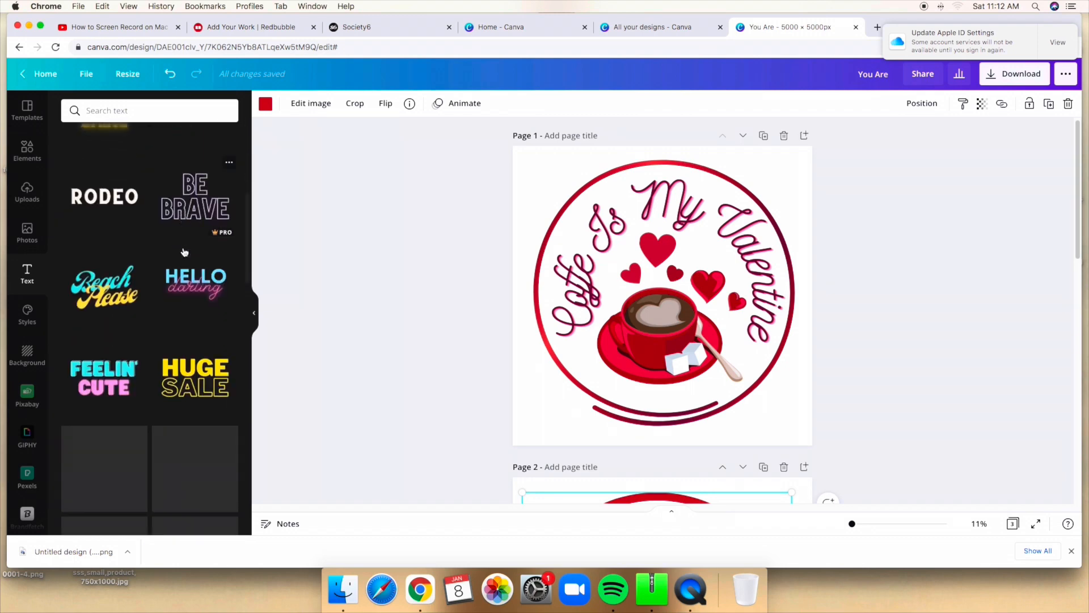
{"action": "scroll", "coordinate": [184, 253], "scroll_direction": "down", "scroll_amount": 8}
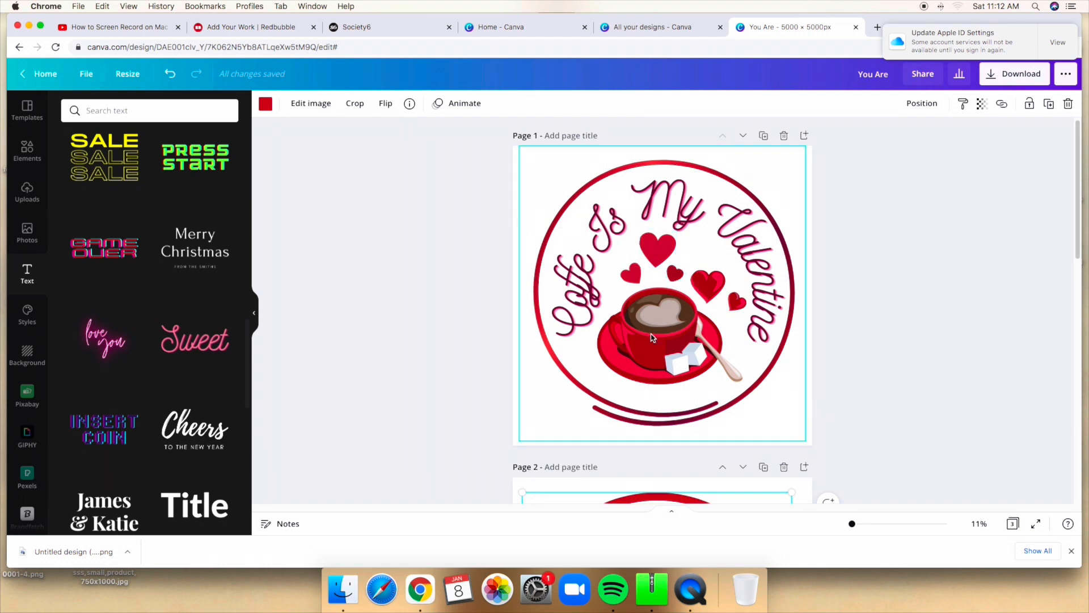
Examine the three coffee valentine designs on pages 1 to 3, comparing their text, mugs and circular frames.
{"action": "scroll", "coordinate": [667, 324], "scroll_direction": "down", "scroll_amount": 6}
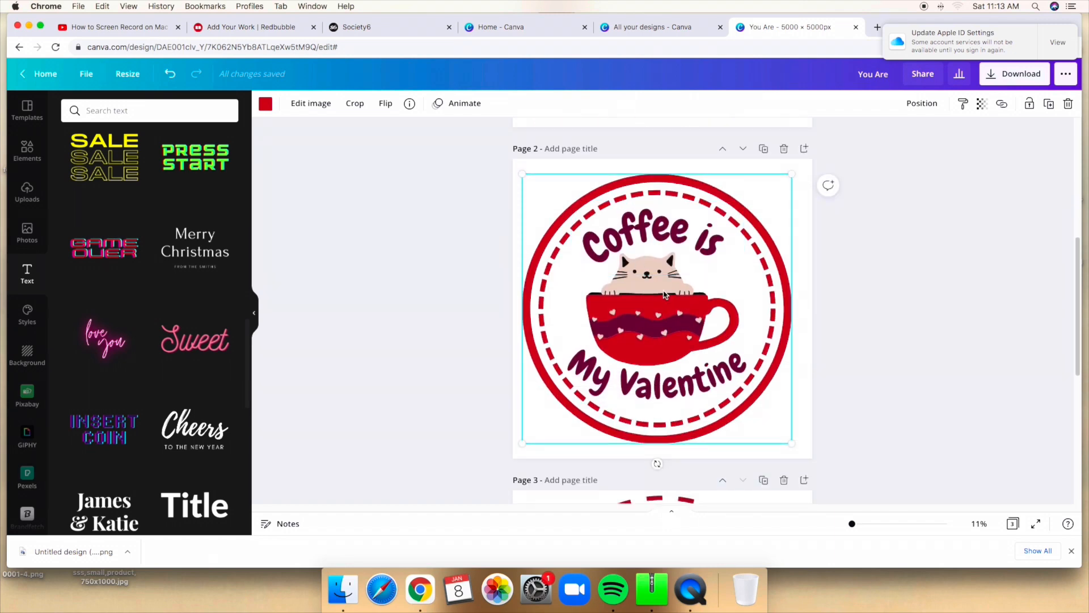
{"action": "scroll", "coordinate": [667, 295], "scroll_direction": "down", "scroll_amount": 4}
{"action": "scroll", "coordinate": [668, 328], "scroll_direction": "down", "scroll_amount": 1}
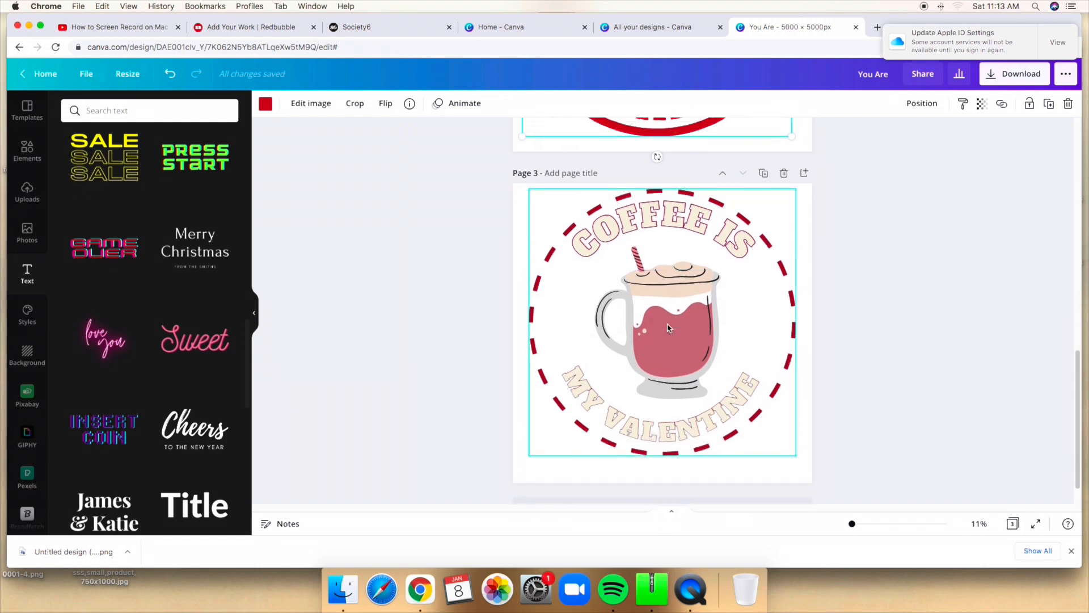
{"action": "scroll", "coordinate": [668, 328], "scroll_direction": "down", "scroll_amount": 1}
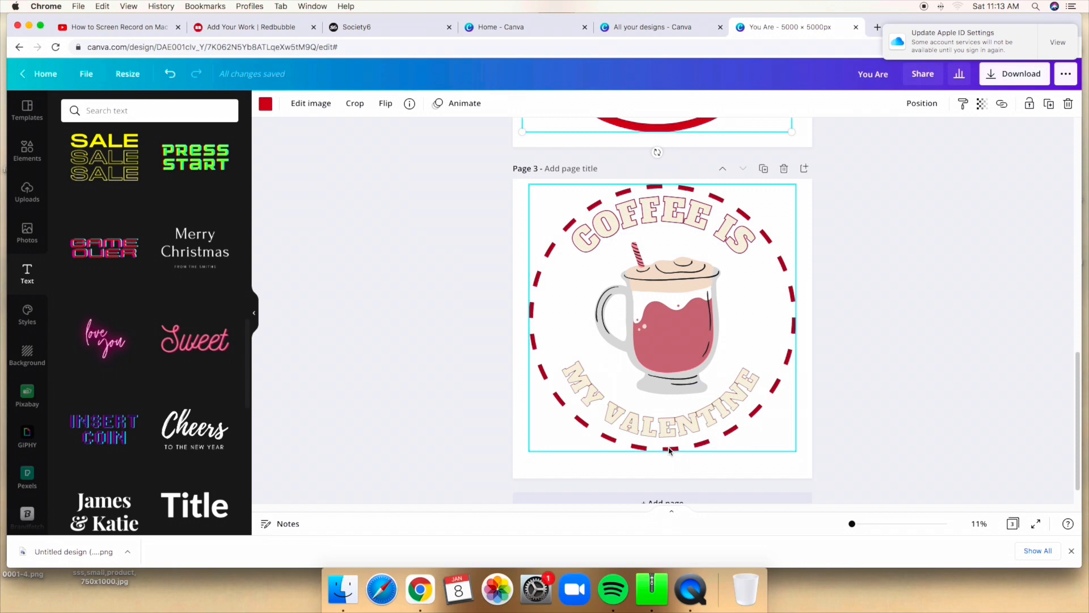
{"action": "scroll", "coordinate": [683, 407], "scroll_direction": "up", "scroll_amount": 10}
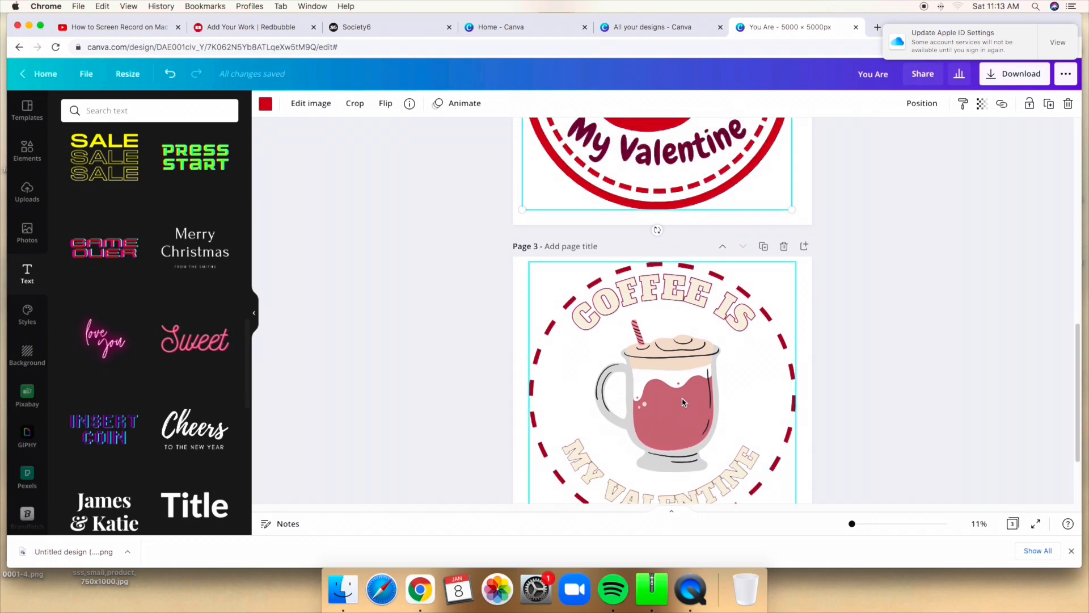
{"action": "scroll", "coordinate": [684, 392], "scroll_direction": "down", "scroll_amount": 2}
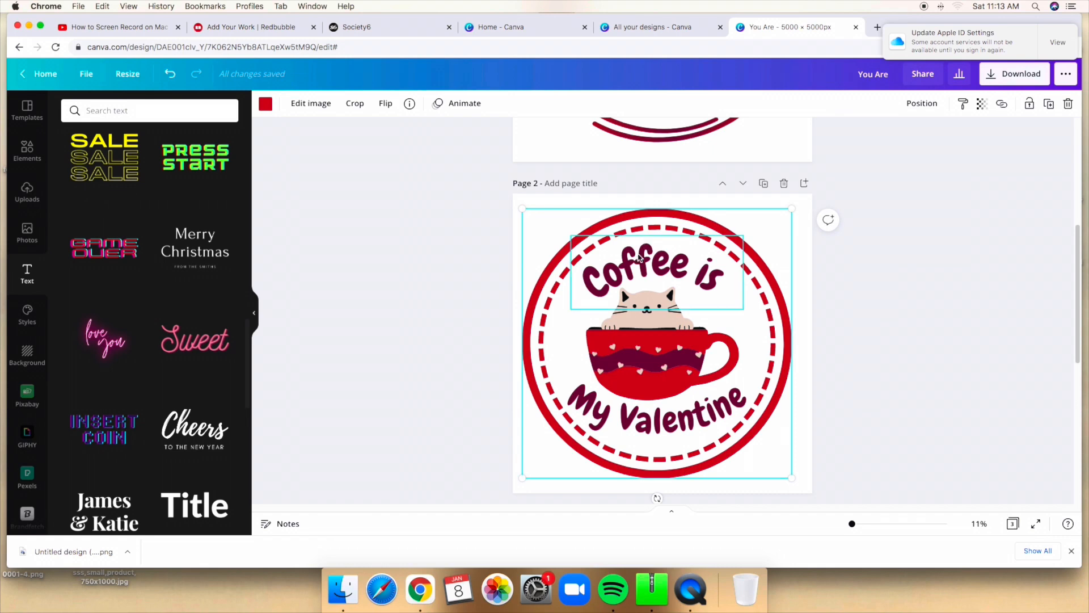
{"action": "scroll", "coordinate": [661, 328], "scroll_direction": "up", "scroll_amount": 5}
{"action": "scroll", "coordinate": [661, 327], "scroll_direction": "up", "scroll_amount": 2}
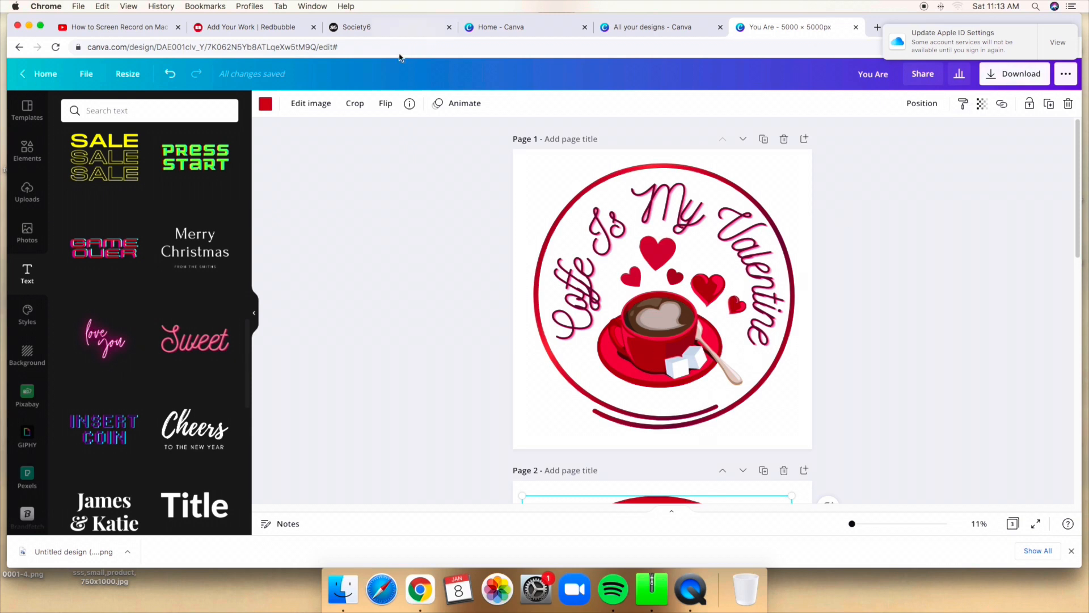
Review the three finished valentine designs once more: the cup with hearts, the cat in a mug, and the whipped-cream glass mug.
{"action": "scroll", "coordinate": [660, 380], "scroll_direction": "down", "scroll_amount": 3}
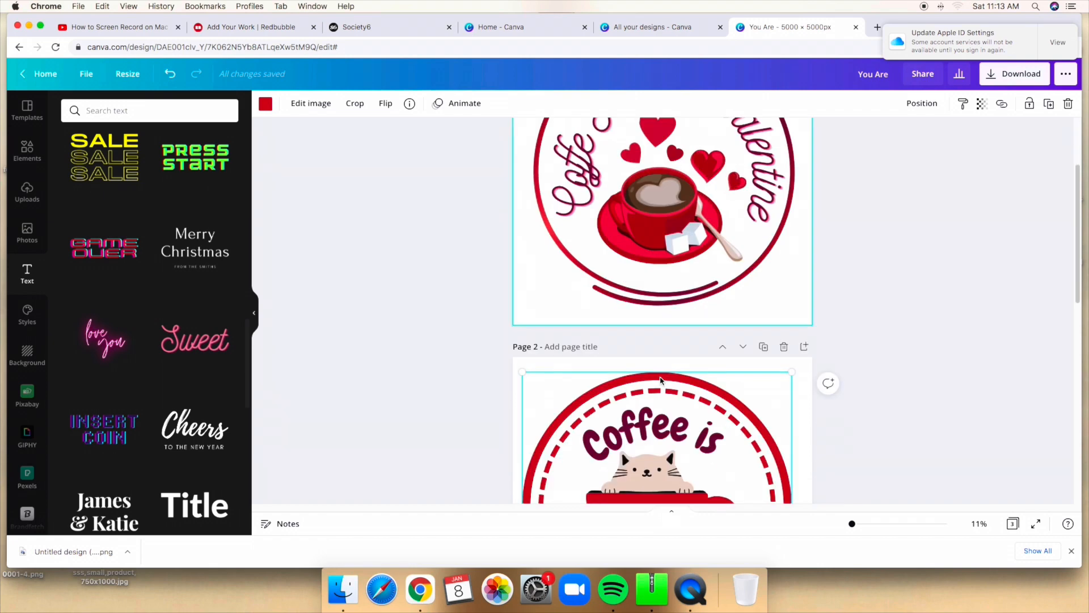
{"action": "scroll", "coordinate": [660, 380], "scroll_direction": "down", "scroll_amount": 10}
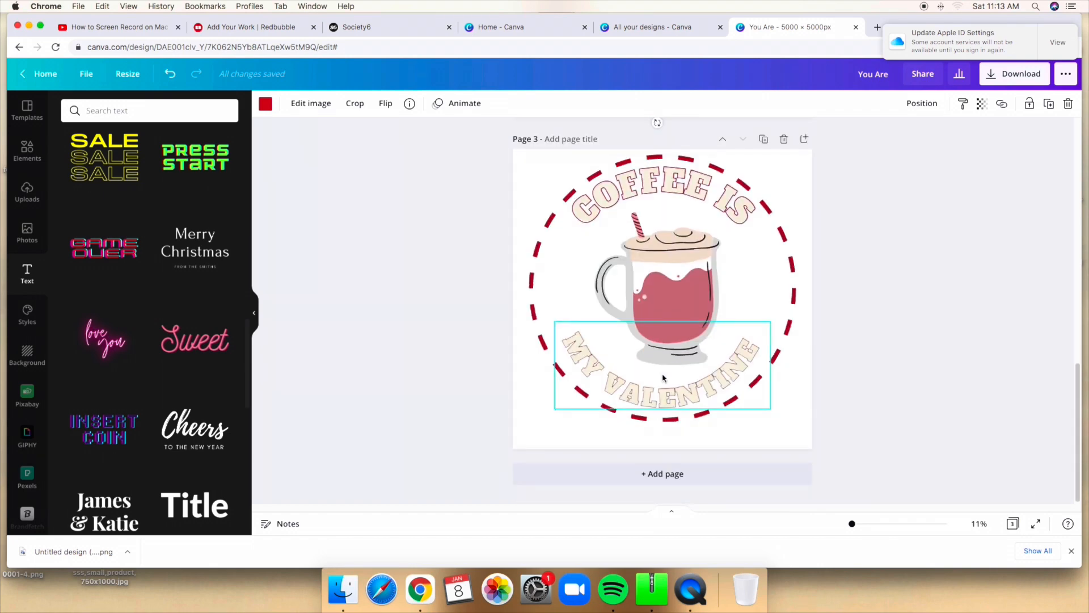
{"action": "scroll", "coordinate": [663, 378], "scroll_direction": "up", "scroll_amount": 10}
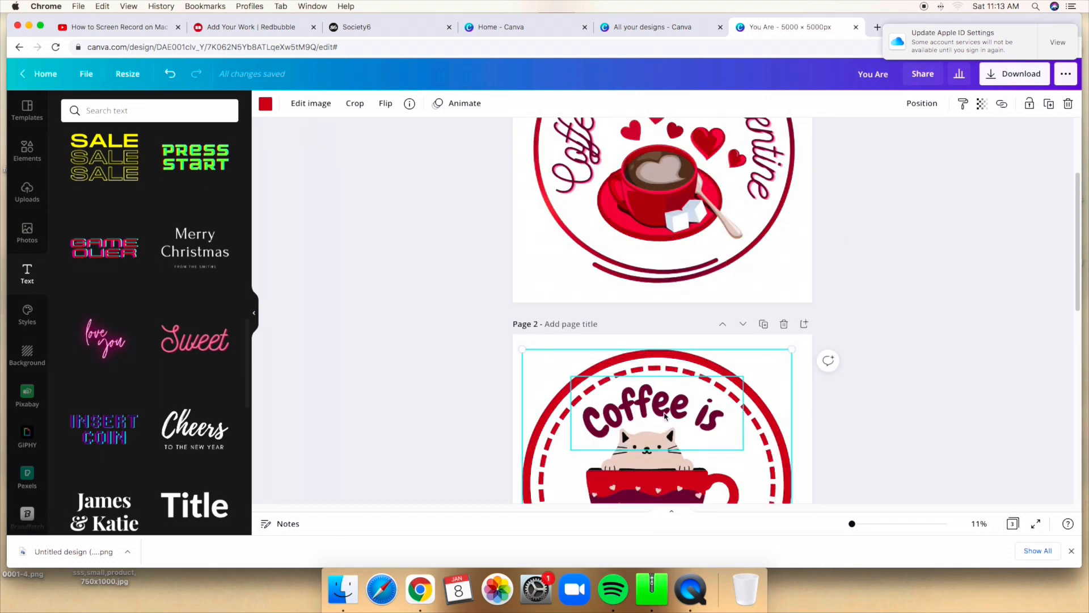
{"action": "scroll", "coordinate": [667, 414], "scroll_direction": "down", "scroll_amount": 9}
{"action": "scroll", "coordinate": [667, 399], "scroll_direction": "up", "scroll_amount": 10}
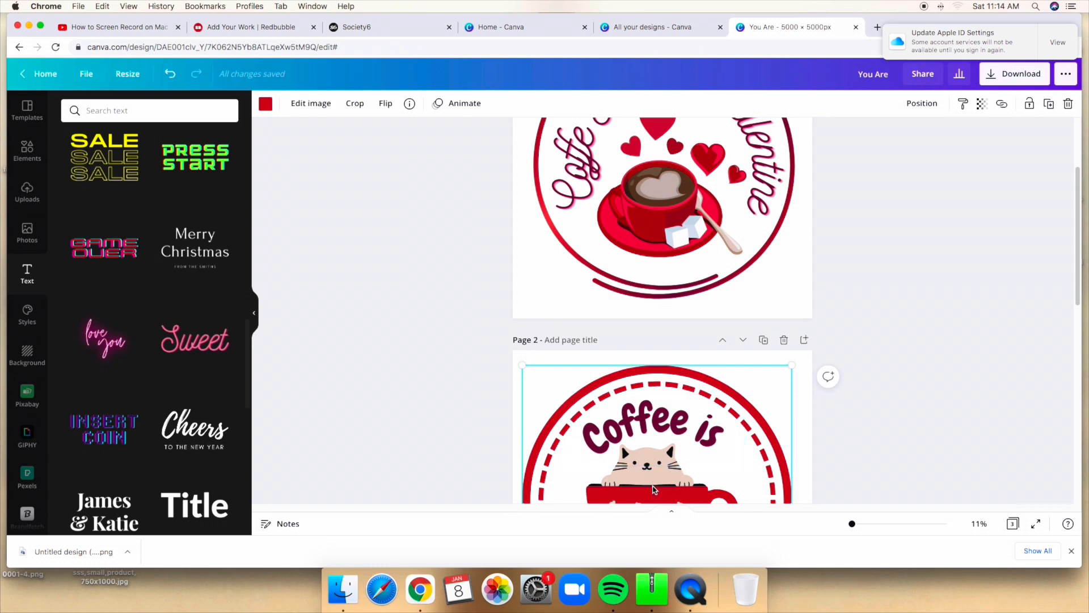
{"action": "scroll", "coordinate": [652, 488], "scroll_direction": "up", "scroll_amount": 2}
{"action": "scroll", "coordinate": [653, 397], "scroll_direction": "down", "scroll_amount": 10}
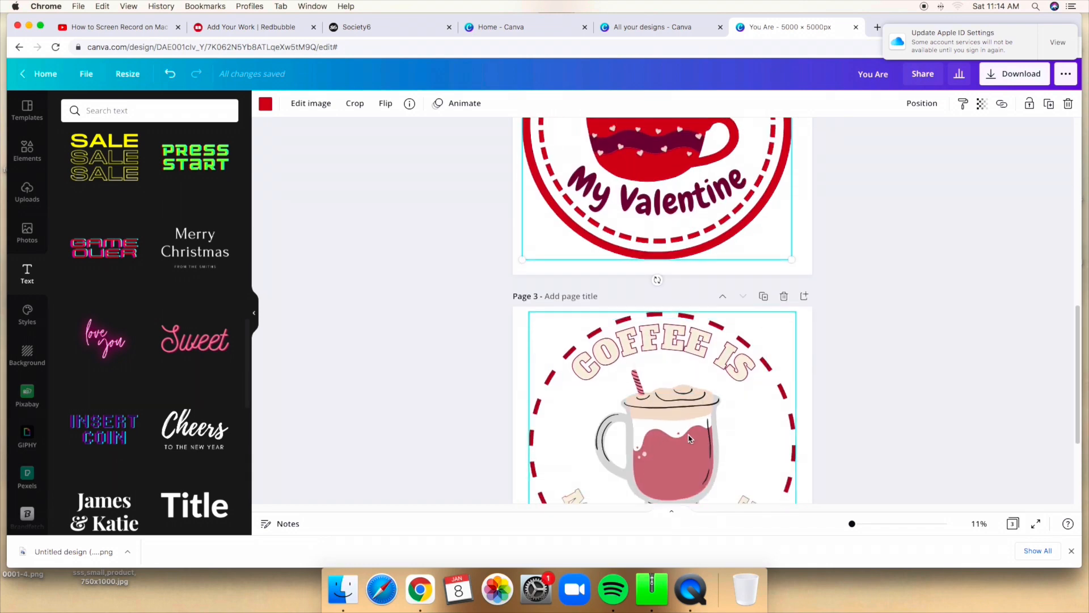
{"action": "scroll", "coordinate": [688, 430], "scroll_direction": "down", "scroll_amount": 1}
{"action": "scroll", "coordinate": [688, 430], "scroll_direction": "down", "scroll_amount": 3}
{"action": "scroll", "coordinate": [684, 431], "scroll_direction": "up", "scroll_amount": 15}
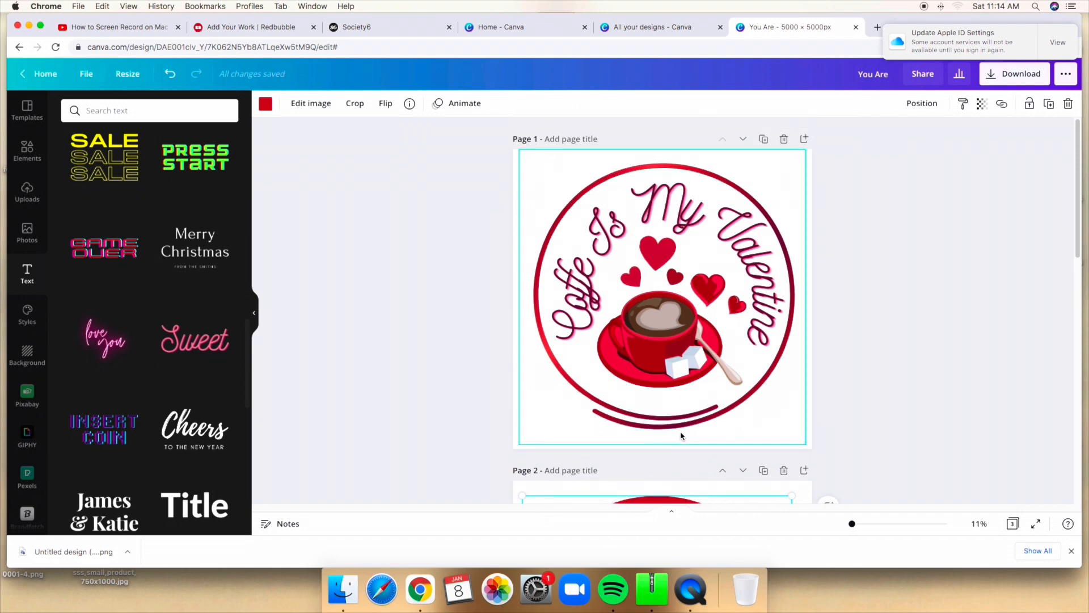
{"action": "scroll", "coordinate": [680, 431], "scroll_direction": "down", "scroll_amount": 10}
{"action": "scroll", "coordinate": [680, 430], "scroll_direction": "up", "scroll_amount": 10}
{"action": "scroll", "coordinate": [655, 438], "scroll_direction": "down", "scroll_amount": 6}
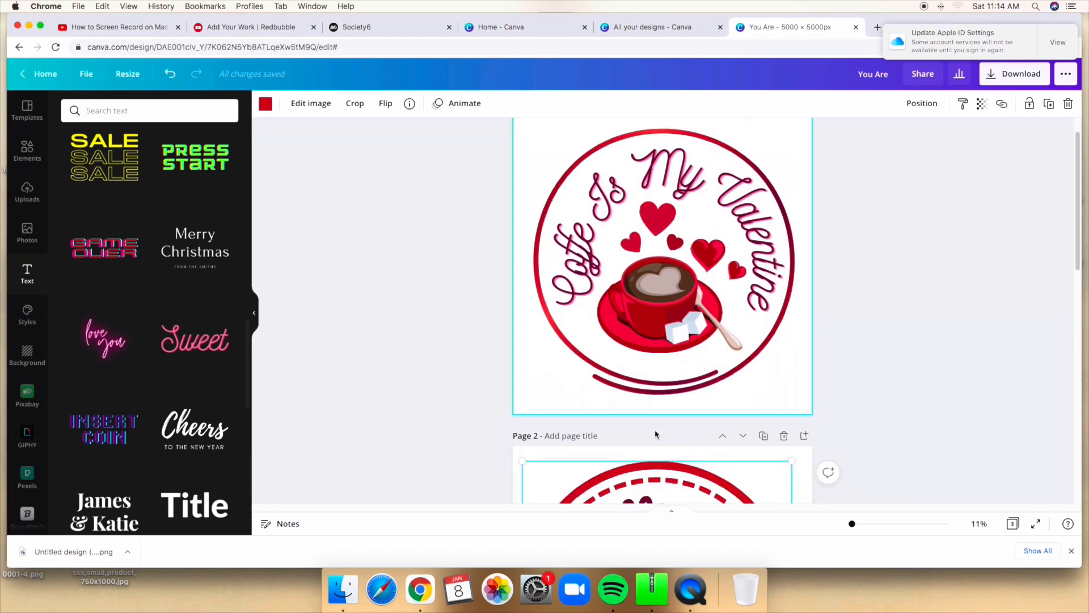
{"action": "scroll", "coordinate": [652, 438], "scroll_direction": "down", "scroll_amount": 5}
{"action": "scroll", "coordinate": [653, 437], "scroll_direction": "up", "scroll_amount": 6}
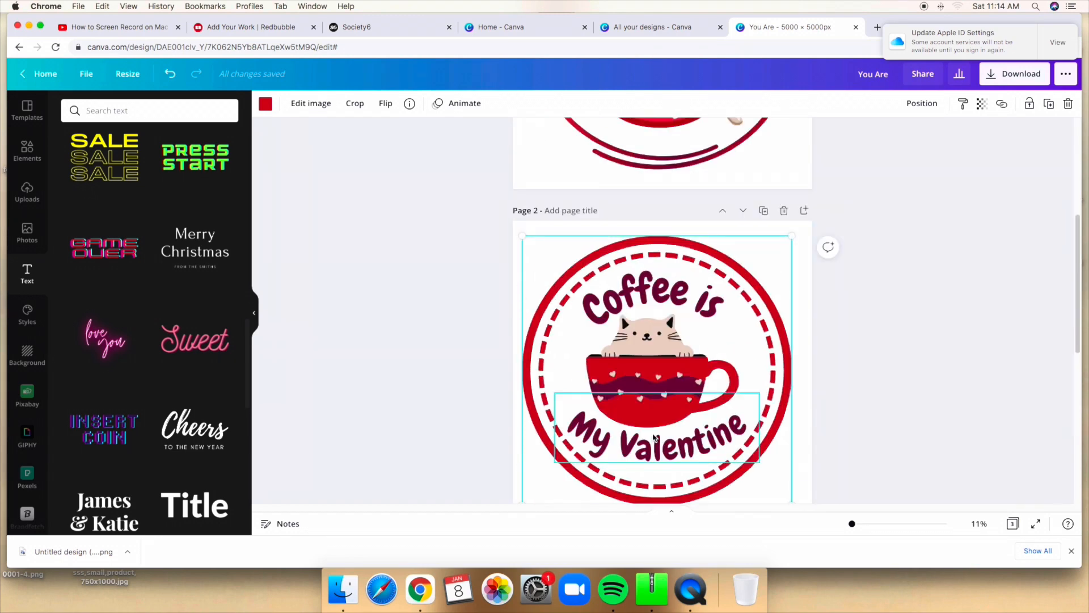
{"action": "scroll", "coordinate": [653, 438], "scroll_direction": "up", "scroll_amount": 4}
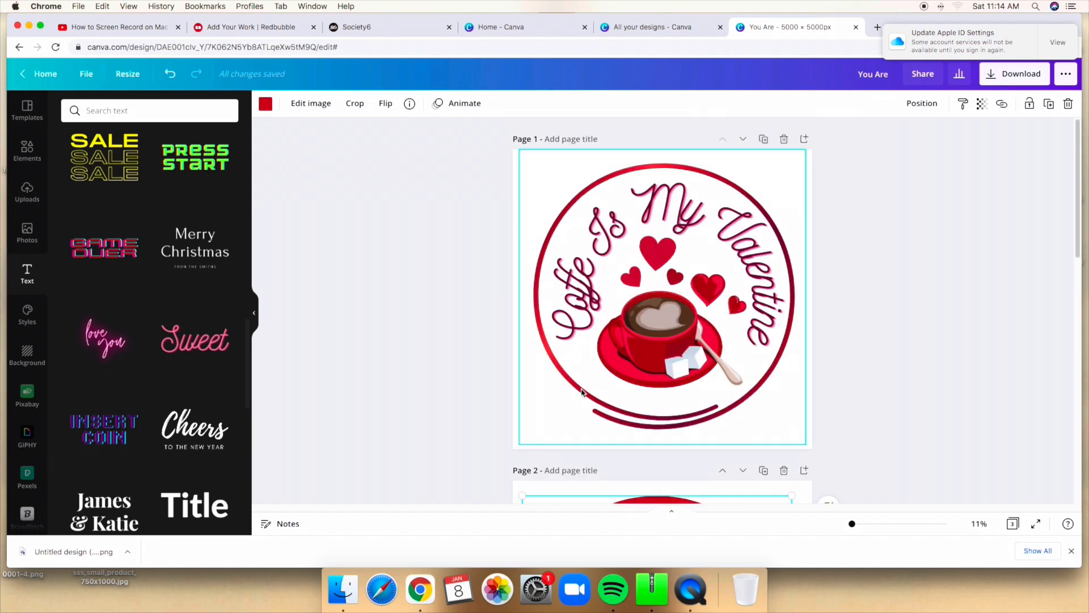